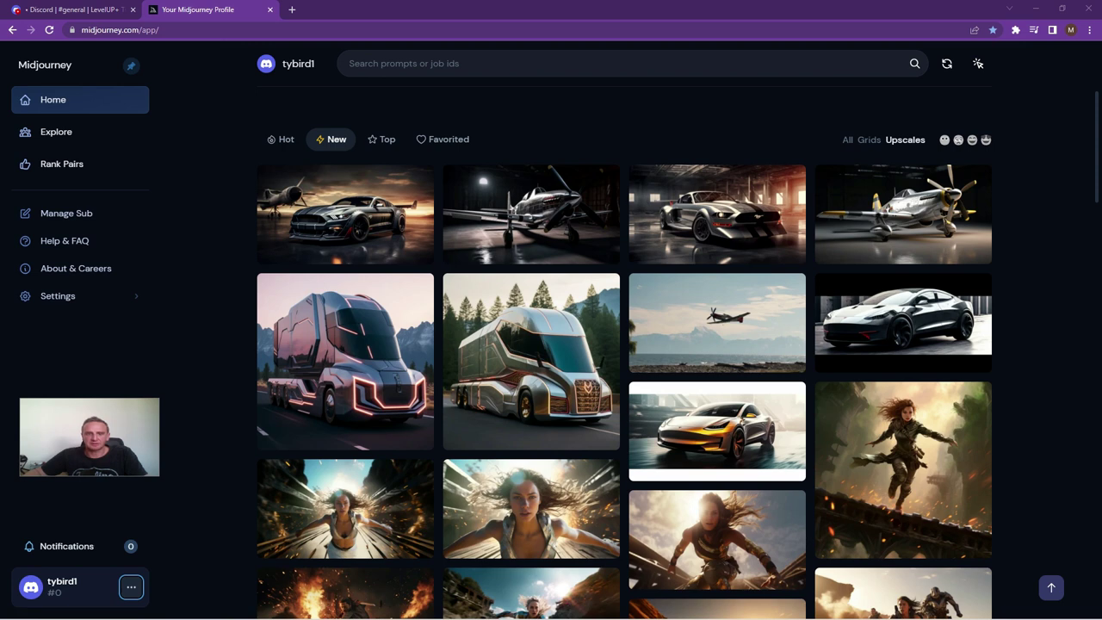
Return to #general, replace the old message text, and start /describe awaiting an image.
{"action": "left_click", "coordinate": [131, 583]}
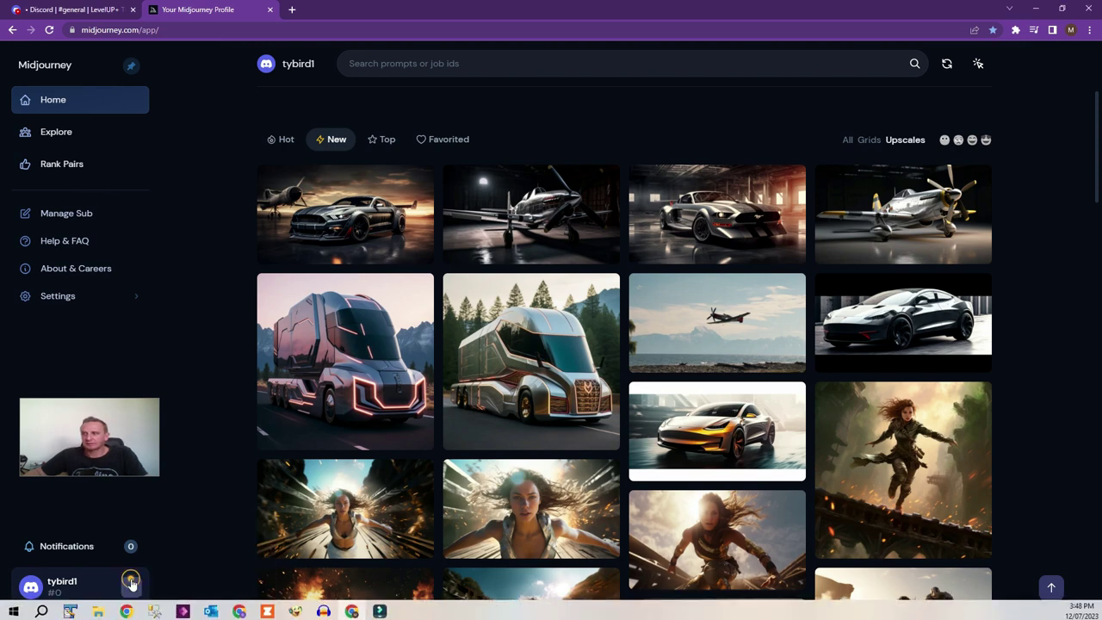
{"action": "left_click", "coordinate": [37, 12]}
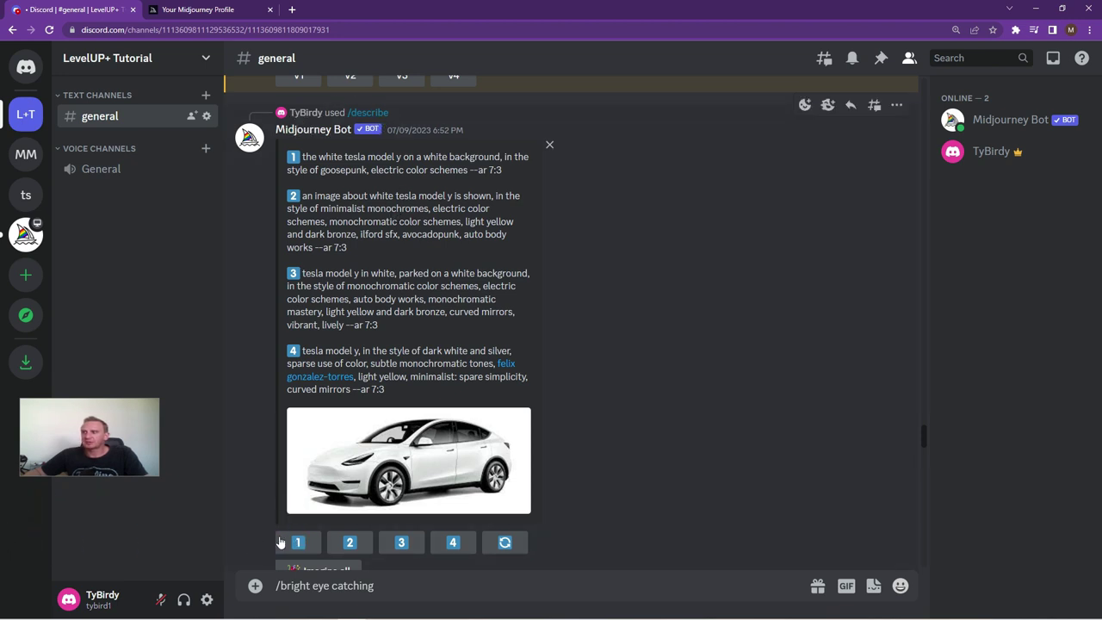
{"action": "left_click_drag", "start_coordinate": [379, 585], "coordinate": [255, 588]}
{"action": "type", "text": "/describe"}
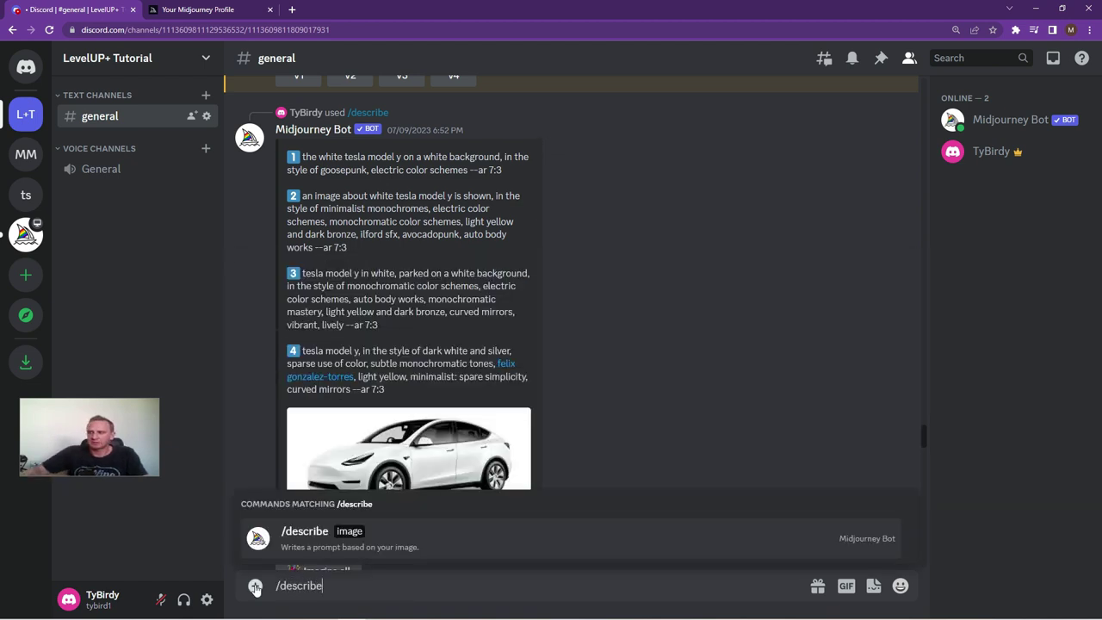
{"action": "key", "text": "Return"}
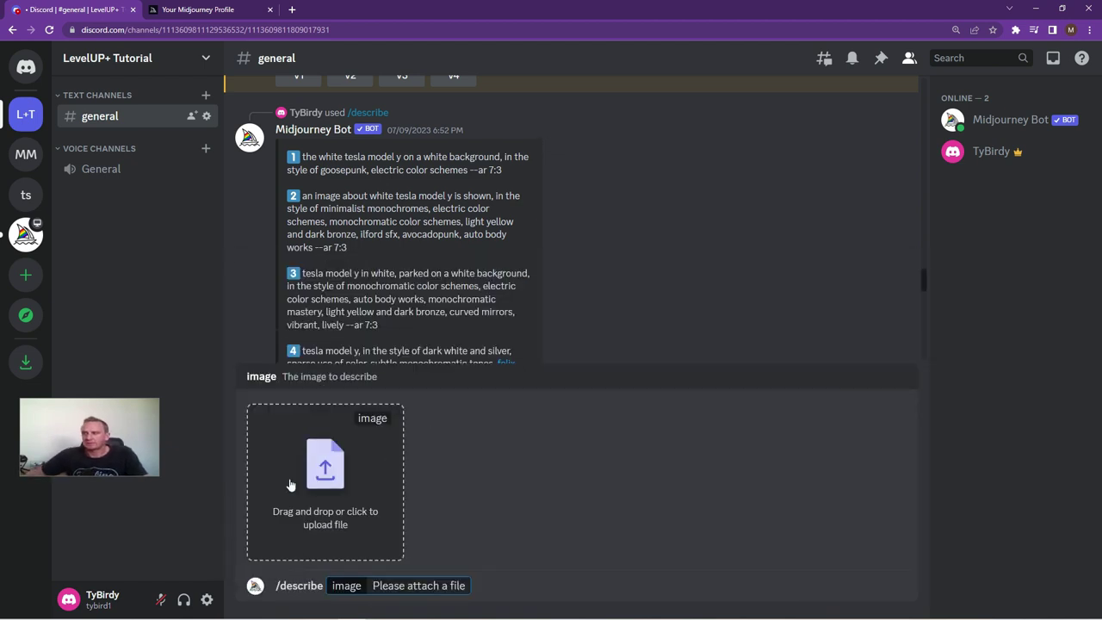
{"action": "left_click", "coordinate": [331, 465]}
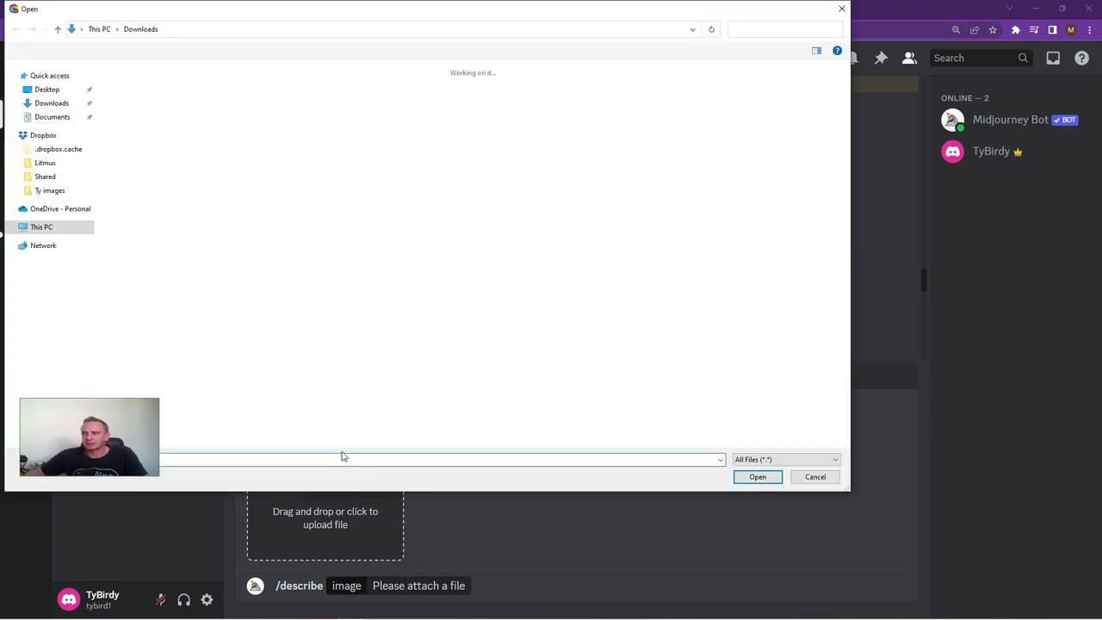
{"action": "left_click", "coordinate": [50, 88]}
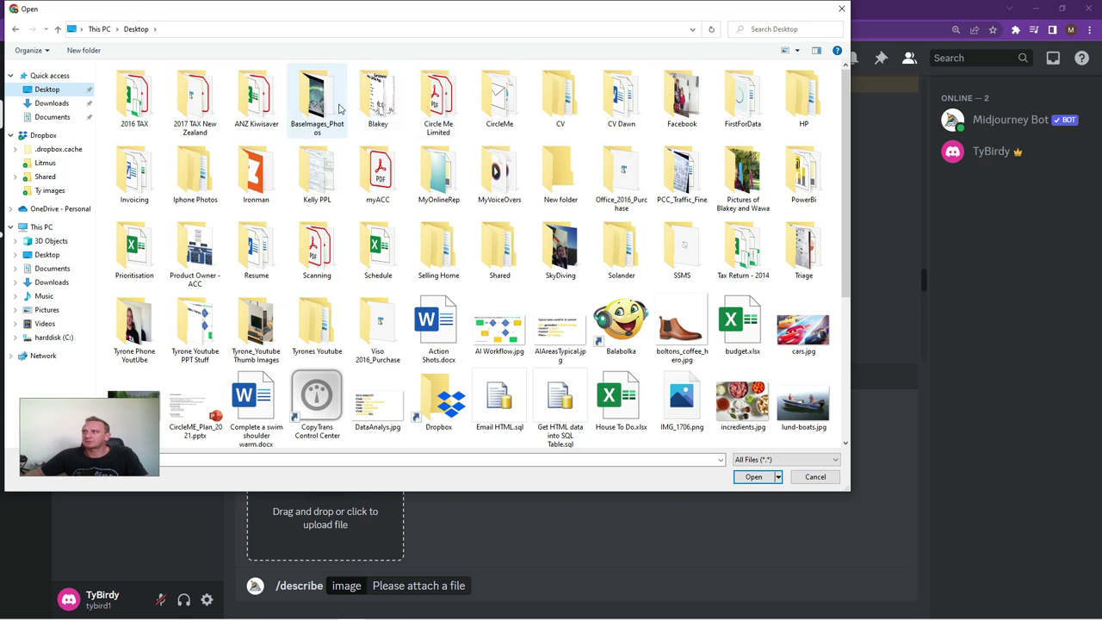
{"action": "double_click", "coordinate": [338, 108]}
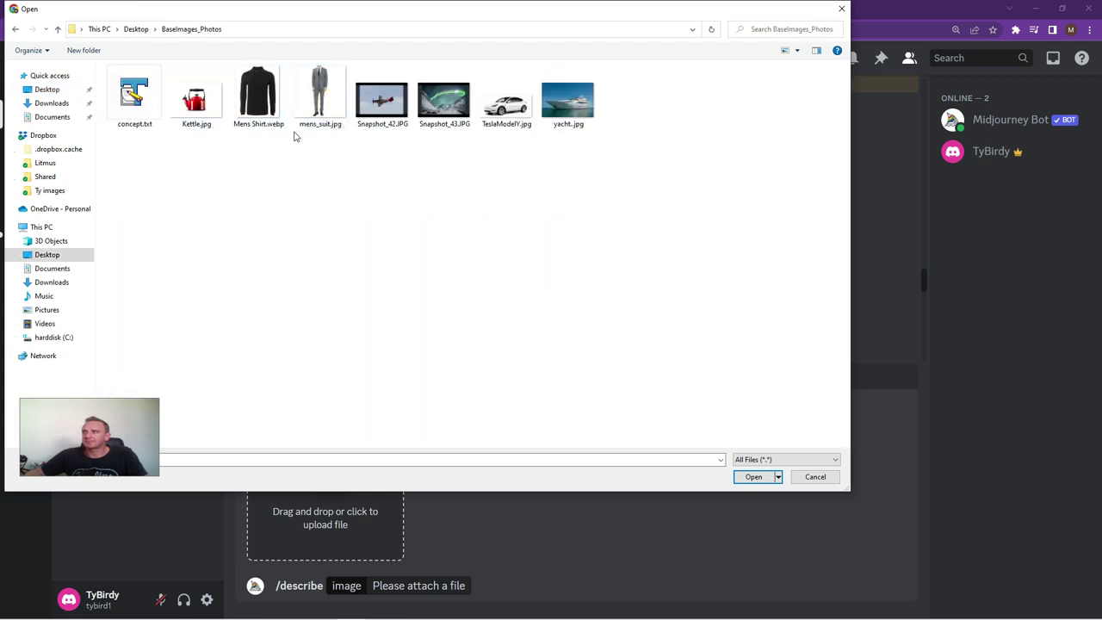
{"action": "left_click", "coordinate": [506, 102]}
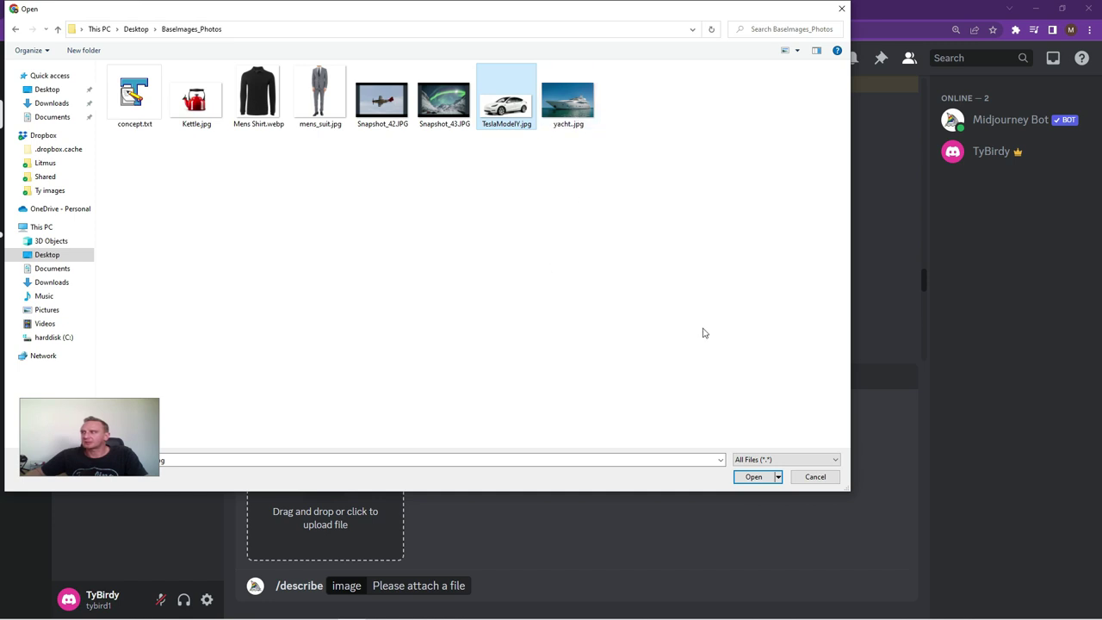
{"action": "left_click", "coordinate": [815, 476]}
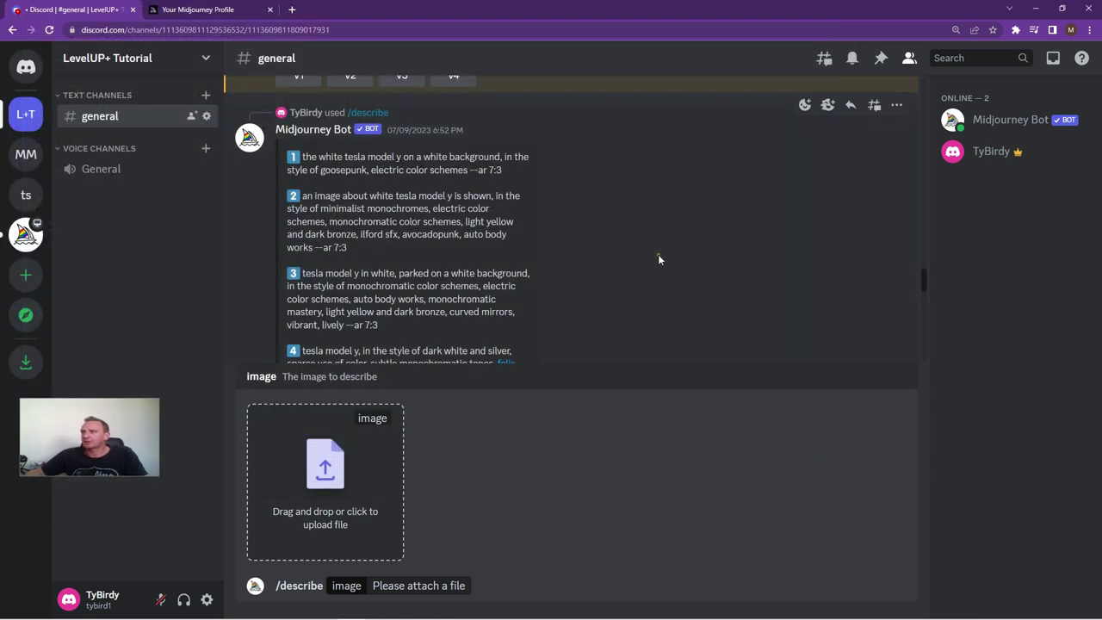
Delete the pending /describe command so the message box is empty.
{"action": "left_click", "coordinate": [828, 433]}
{"action": "left_click", "coordinate": [456, 585]}
{"action": "scroll", "coordinate": [637, 283], "scroll_direction": "up", "scroll_amount": 2}
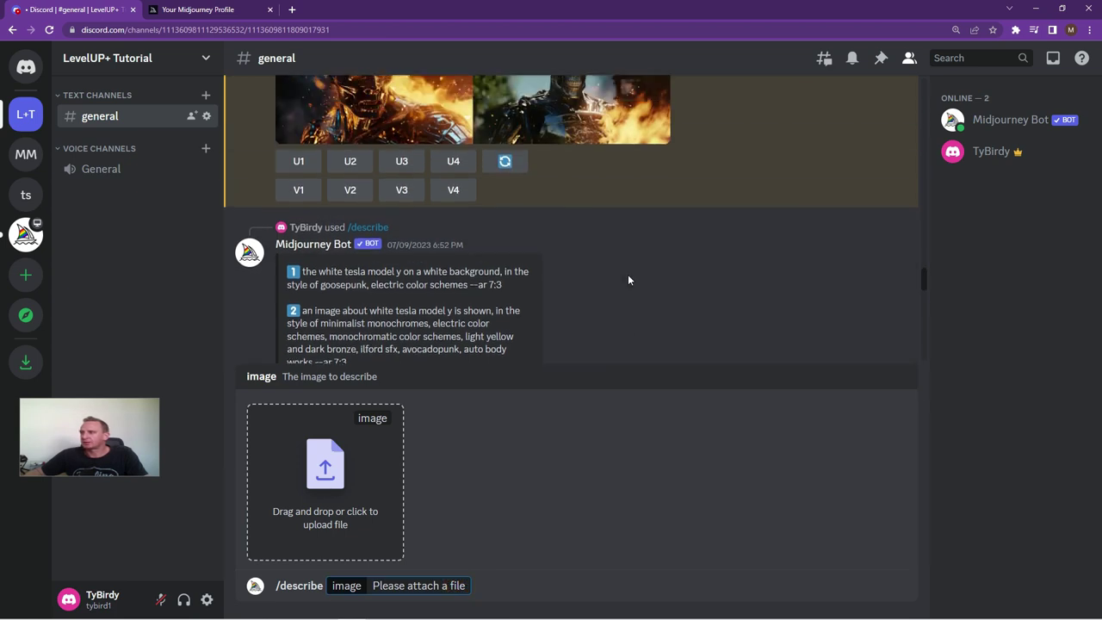
{"action": "scroll", "coordinate": [628, 280], "scroll_direction": "down", "scroll_amount": 1}
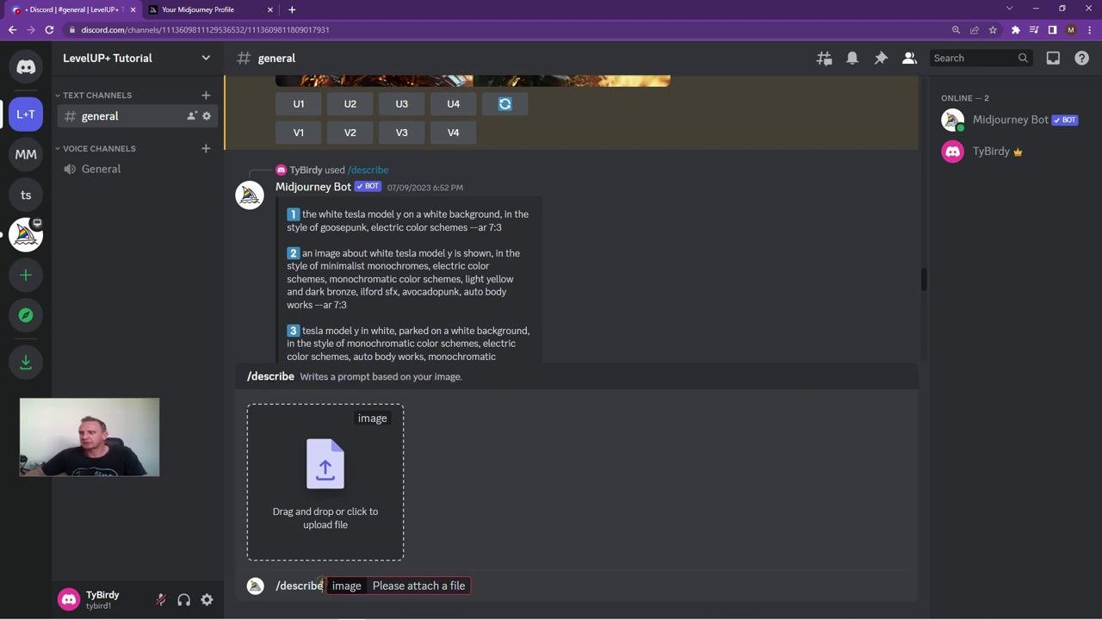
{"action": "left_click", "coordinate": [322, 583]}
{"action": "key", "text": "BackSpace"}
{"action": "key", "text": "BackSpace"}
{"action": "key", "text": "BackSpace"}
{"action": "key", "text": "BackSpace"}
{"action": "key", "text": "BackSpace"}
{"action": "key", "text": "BackSpace"}
{"action": "key", "text": "BackSpace"}
{"action": "key", "text": "BackSpace"}
{"action": "key", "text": "BackSpace"}
{"action": "key", "text": "BackSpace"}
{"action": "key", "text": "BackSpace"}
{"action": "key", "text": "BackSpace"}
{"action": "key", "text": "BackSpace"}
{"action": "key", "text": "BackSpace"}
{"action": "key", "text": "BackSpace"}
{"action": "key", "text": "BackSpace"}
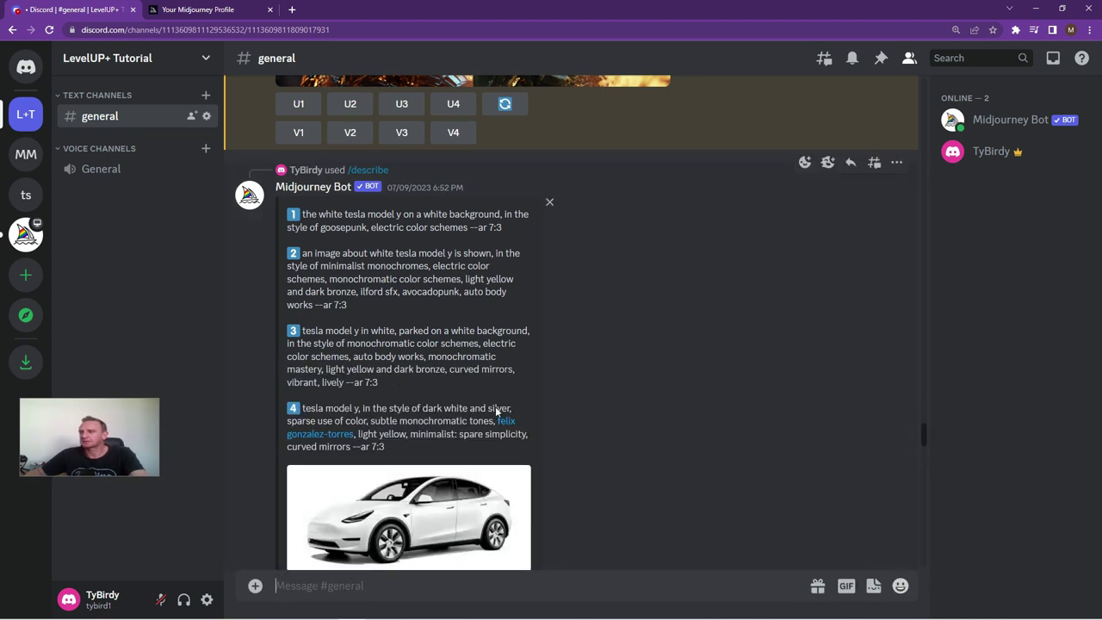
Review the TeslaModelY describe reply, highlighting 'white tesla model', and preview the original photo.
{"action": "scroll", "coordinate": [418, 300], "scroll_direction": "down", "scroll_amount": 1}
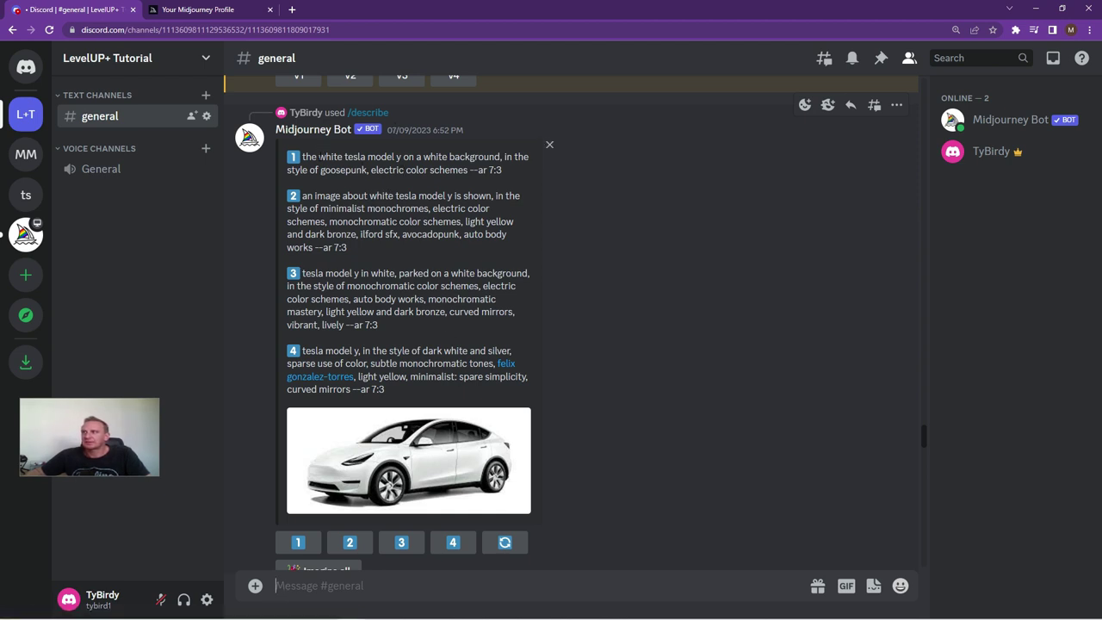
{"action": "left_click_drag", "start_coordinate": [319, 157], "coordinate": [394, 158]}
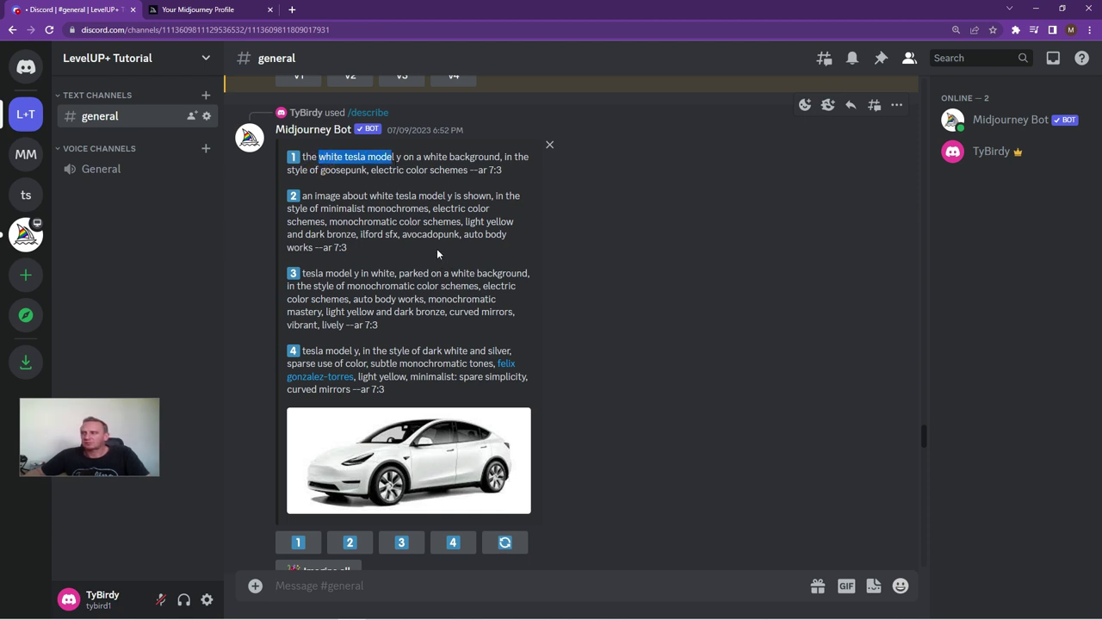
{"action": "scroll", "coordinate": [436, 250], "scroll_direction": "down", "scroll_amount": 1}
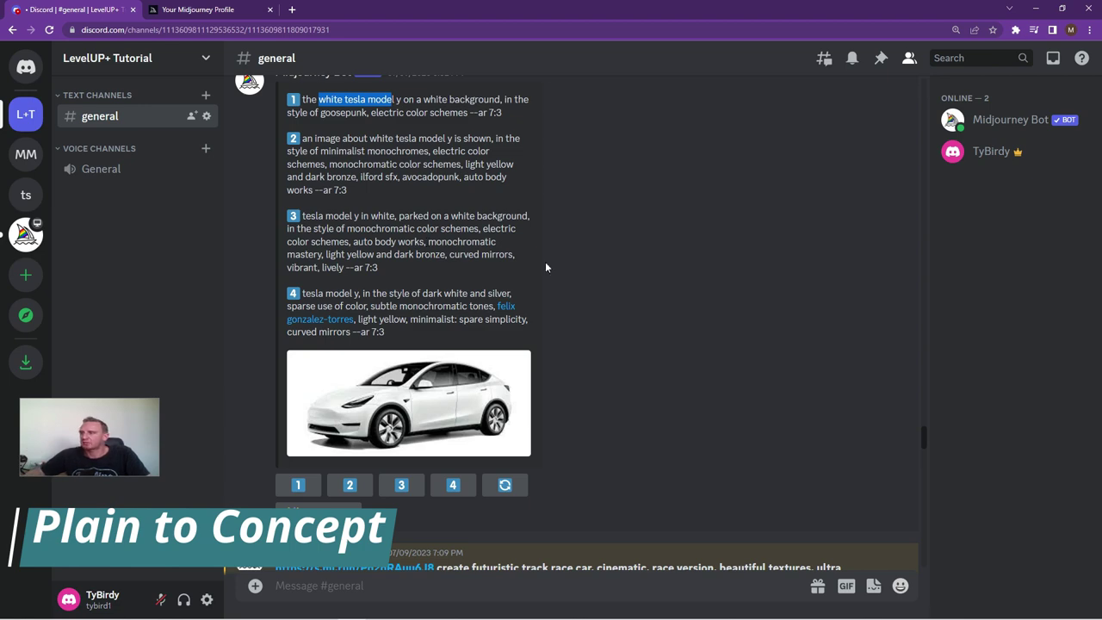
{"action": "scroll", "coordinate": [572, 223], "scroll_direction": "down", "scroll_amount": 3}
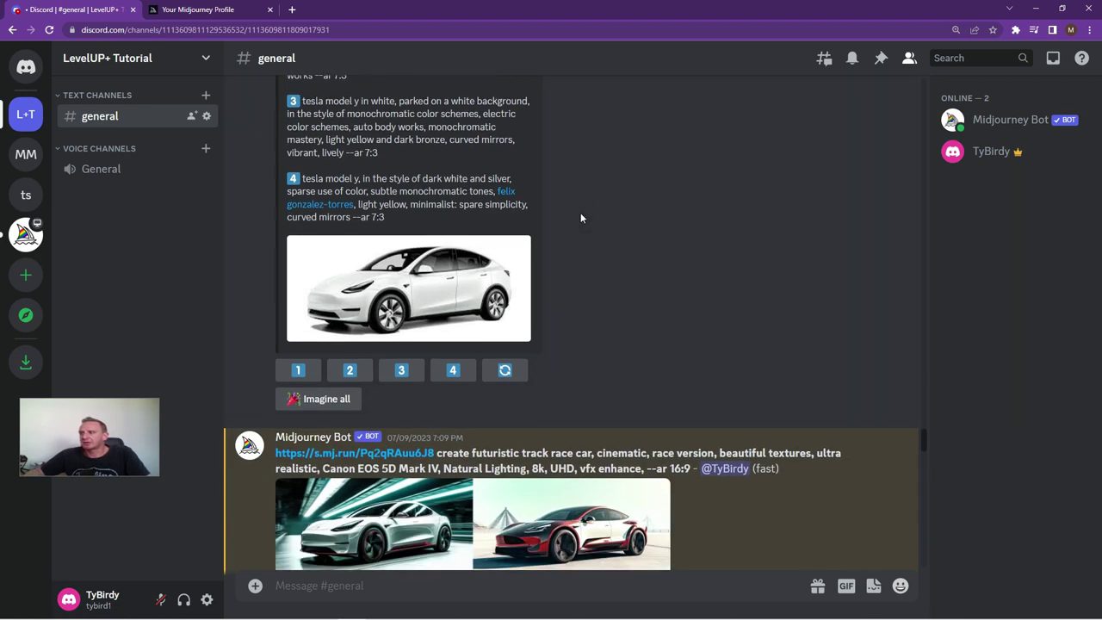
{"action": "scroll", "coordinate": [580, 218], "scroll_direction": "down", "scroll_amount": 3}
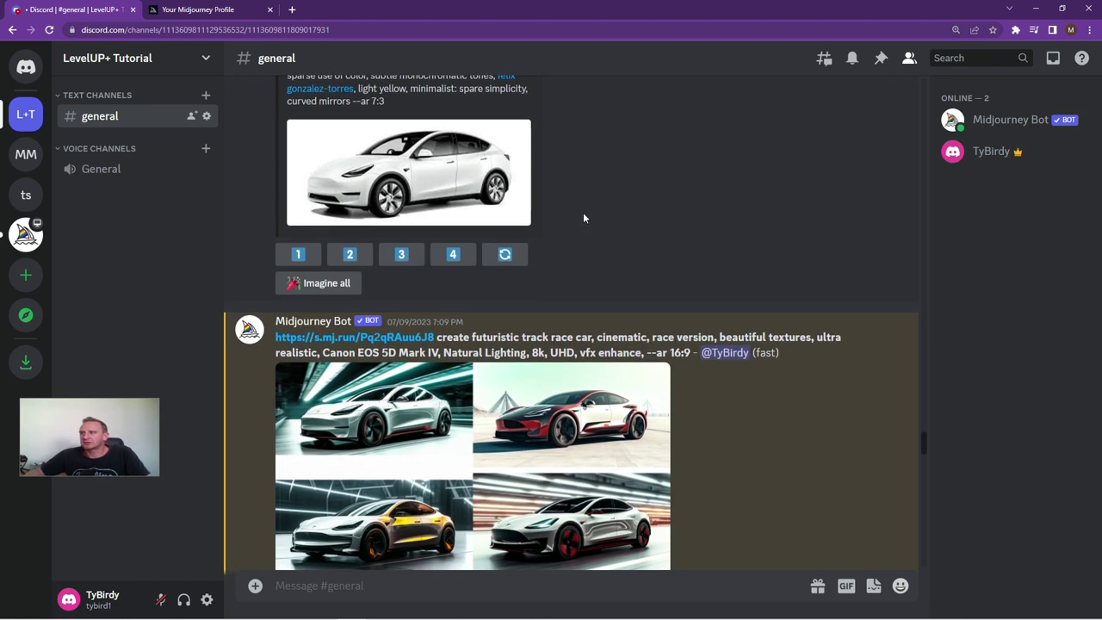
{"action": "scroll", "coordinate": [583, 217], "scroll_direction": "down", "scroll_amount": 2}
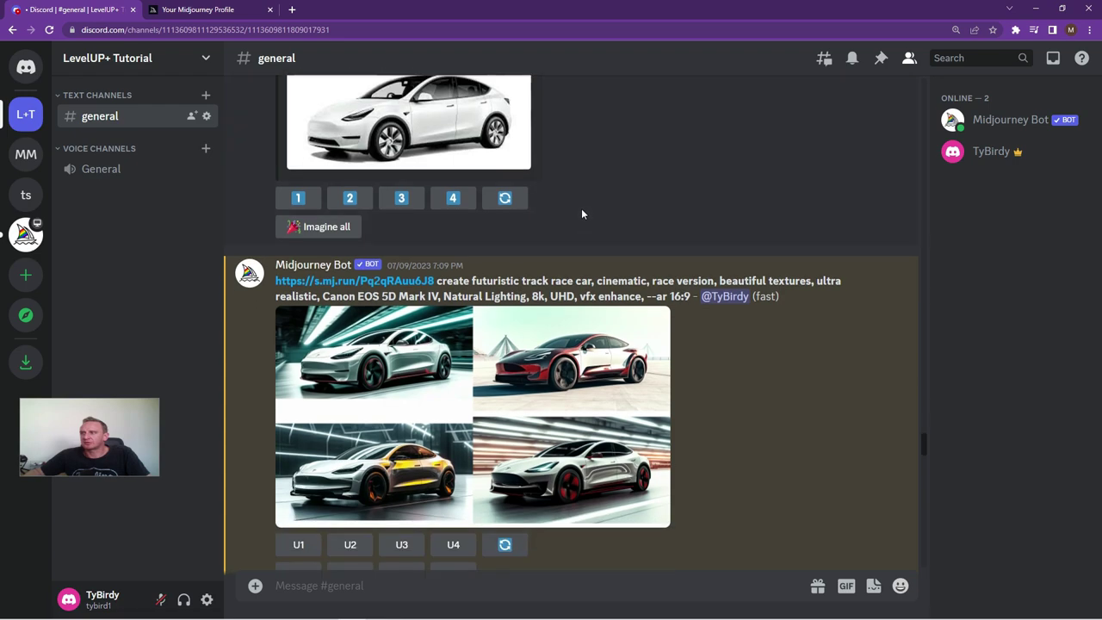
{"action": "left_click", "coordinate": [446, 105]}
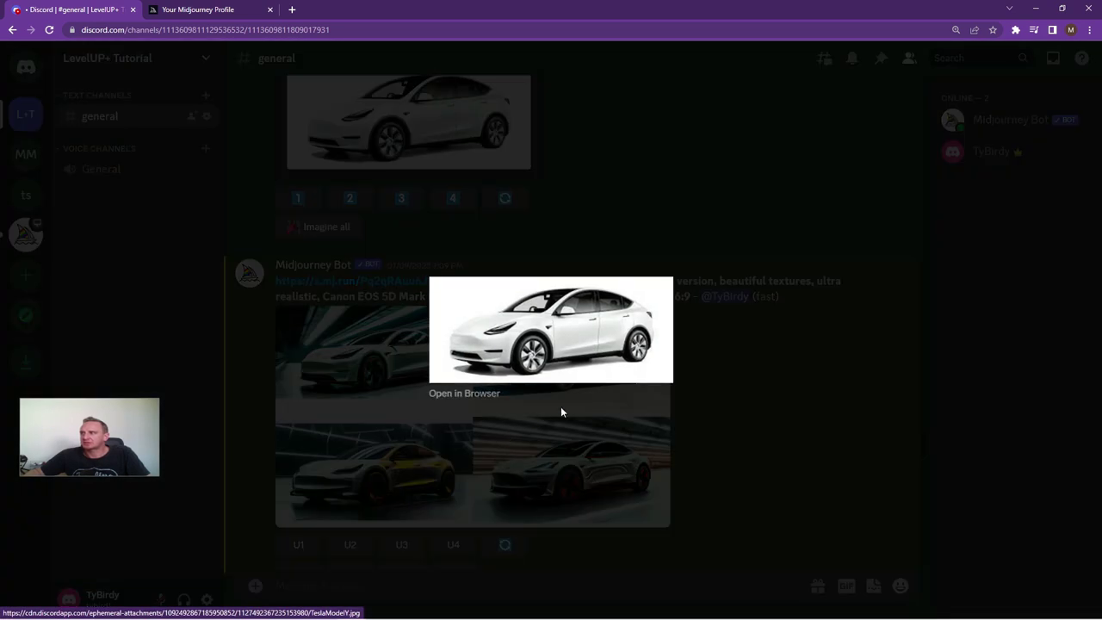
{"action": "left_click", "coordinate": [695, 370]}
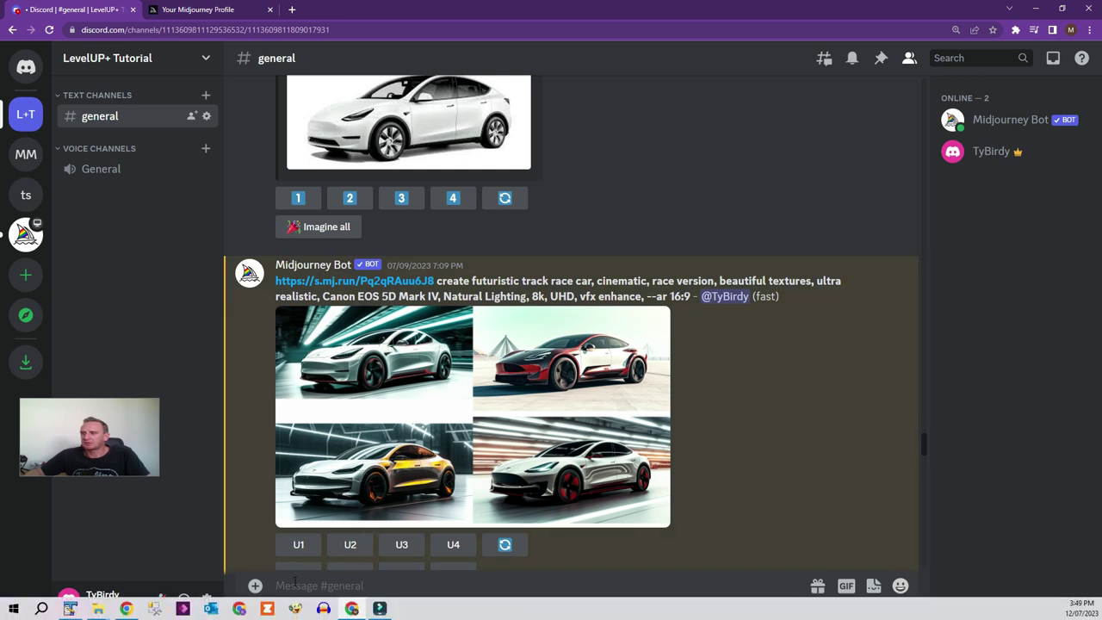
Start an /imagine prompt containing the TeslaModelY.jpg image link.
{"action": "left_click", "coordinate": [292, 582]}
{"action": "type", "text": "/imagine"}
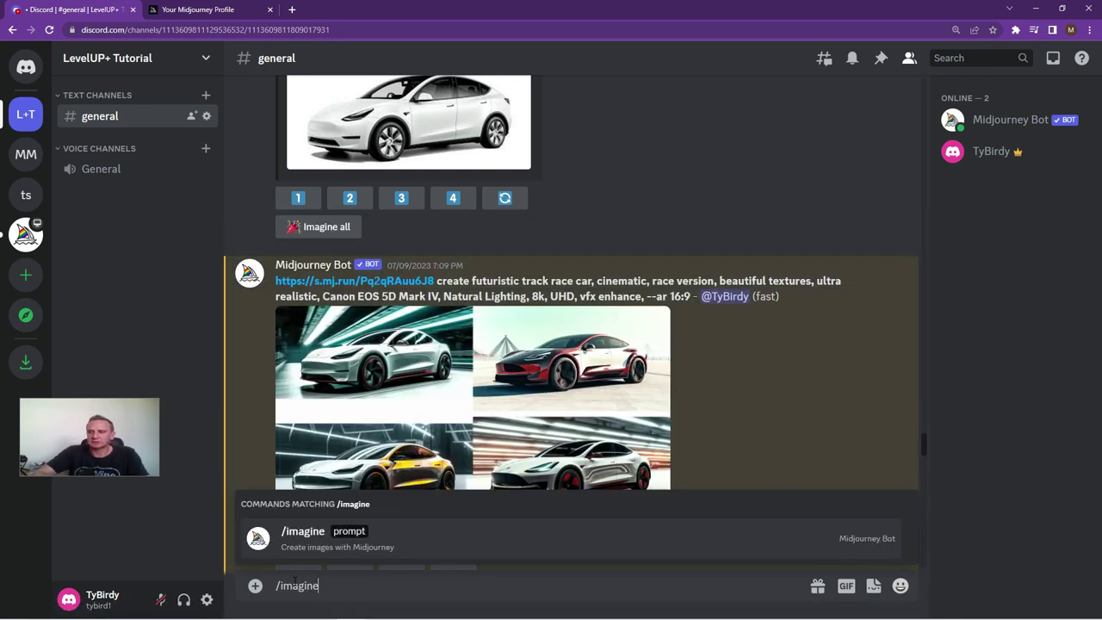
{"action": "key", "text": "Return"}
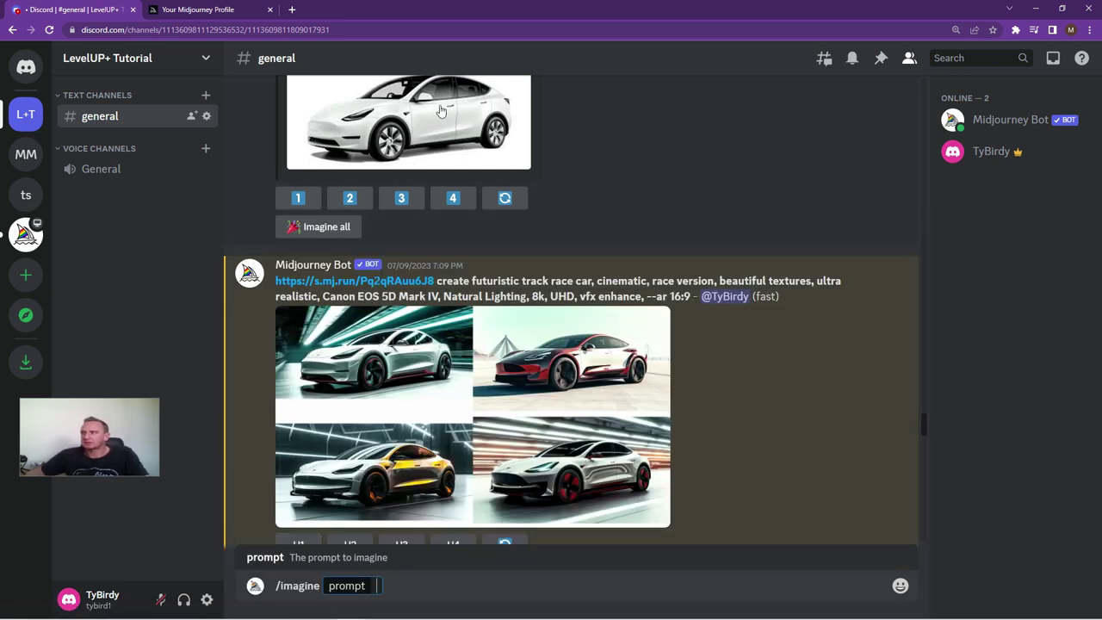
{"action": "left_click_drag", "start_coordinate": [405, 292], "coordinate": [376, 586]}
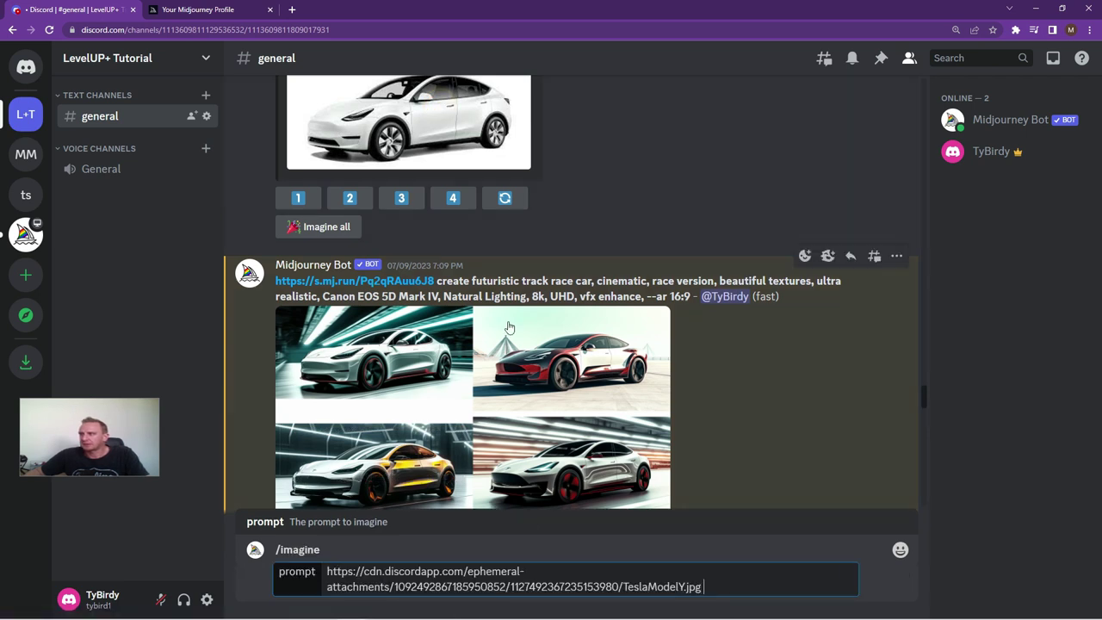
Highlight the race car prompt text, including the Canon EOS 5D Mark IV phrase.
{"action": "left_click_drag", "start_coordinate": [438, 280], "coordinate": [692, 297]}
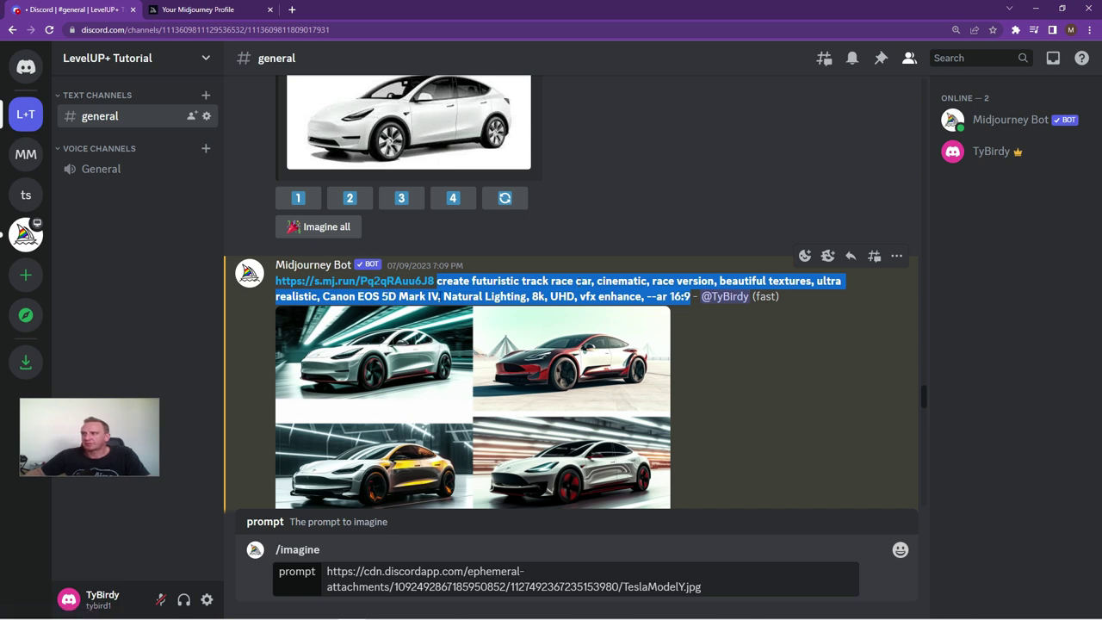
{"action": "left_click_drag", "start_coordinate": [439, 296], "coordinate": [322, 297]}
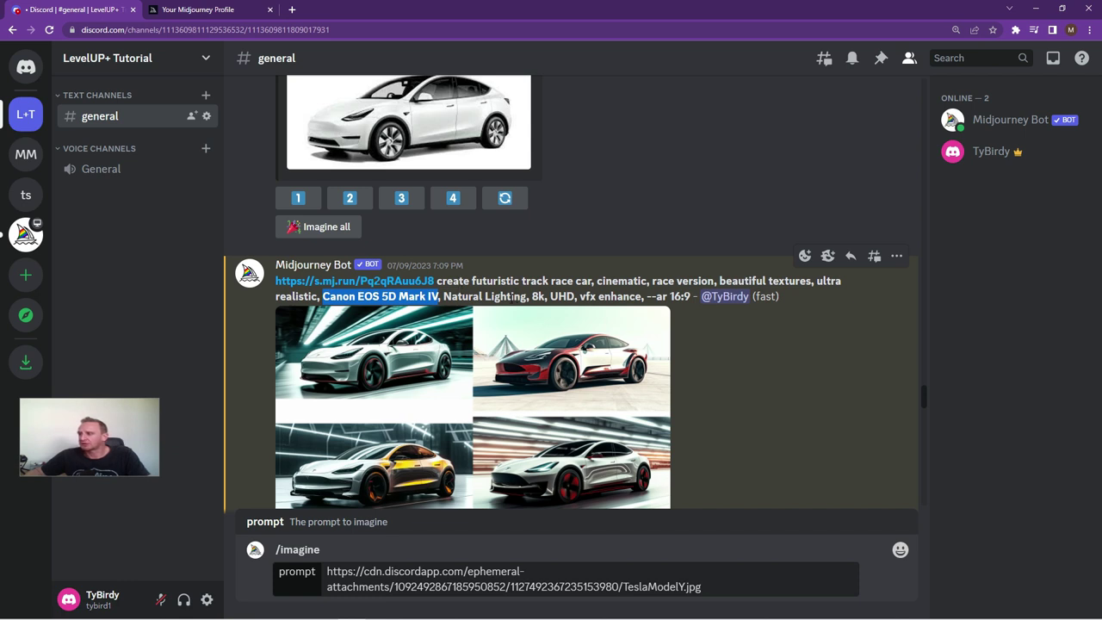
{"action": "left_click", "coordinate": [702, 341]}
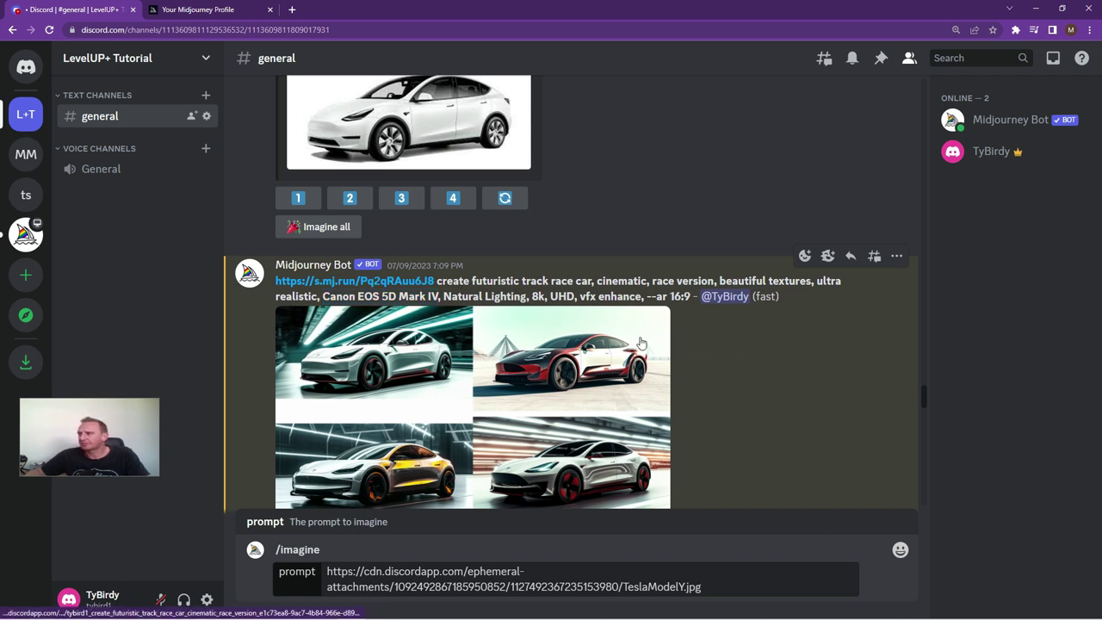
{"action": "scroll", "coordinate": [495, 368], "scroll_direction": "down", "scroll_amount": 1}
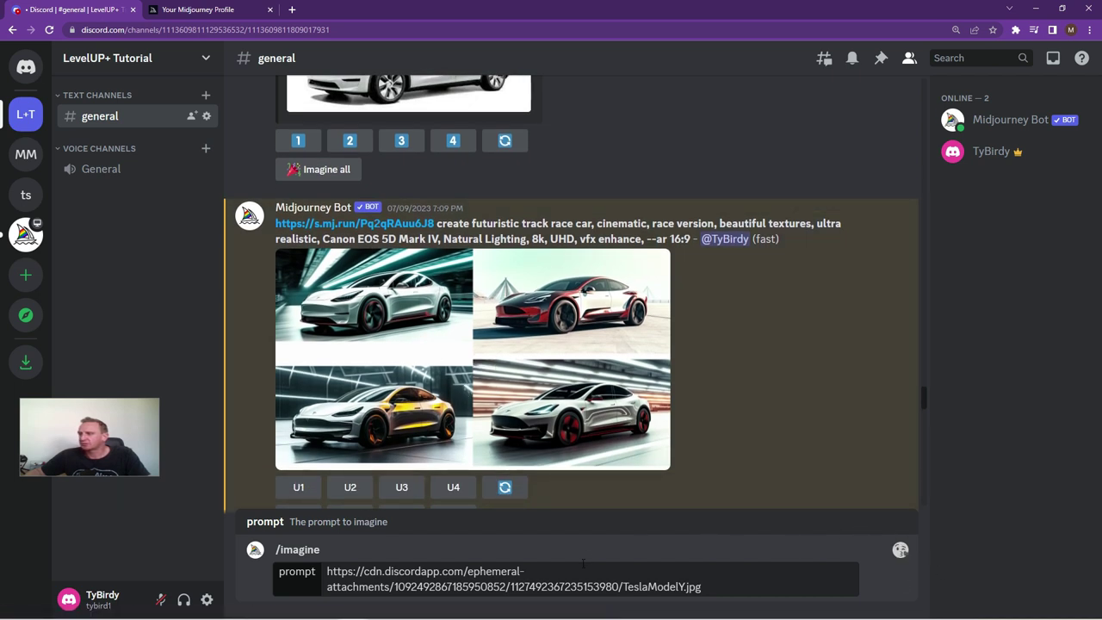
Delete the image link and its prompt option, leaving /imagine with no prompt.
{"action": "left_click_drag", "start_coordinate": [713, 586], "coordinate": [291, 560]}
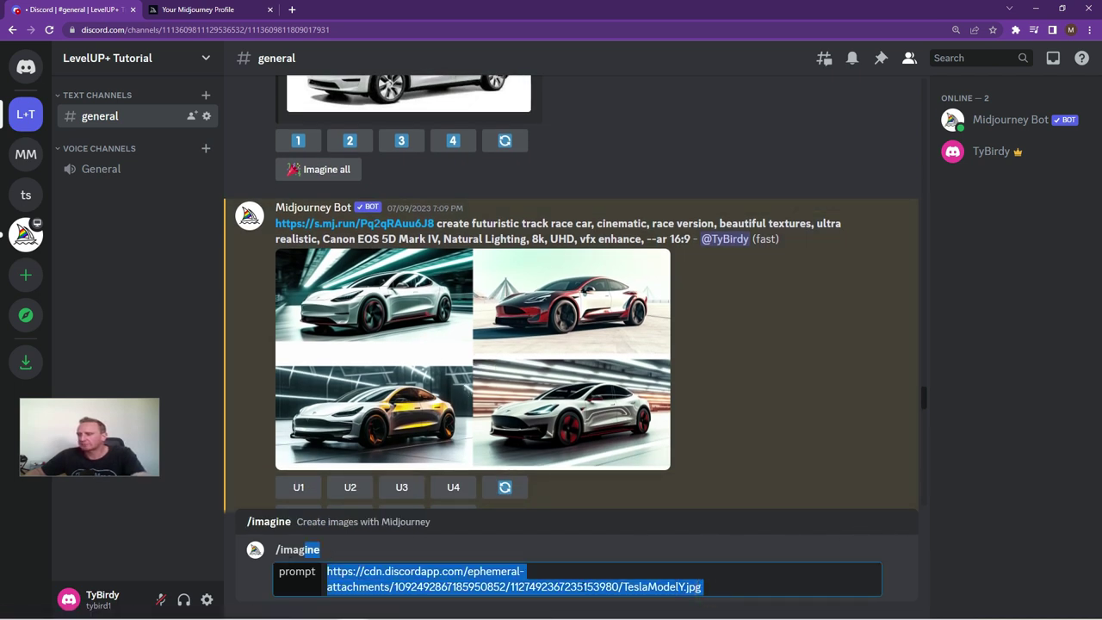
{"action": "left_click", "coordinate": [723, 585]}
{"action": "triple_click", "coordinate": [726, 586]}
{"action": "type", "text": "h"}
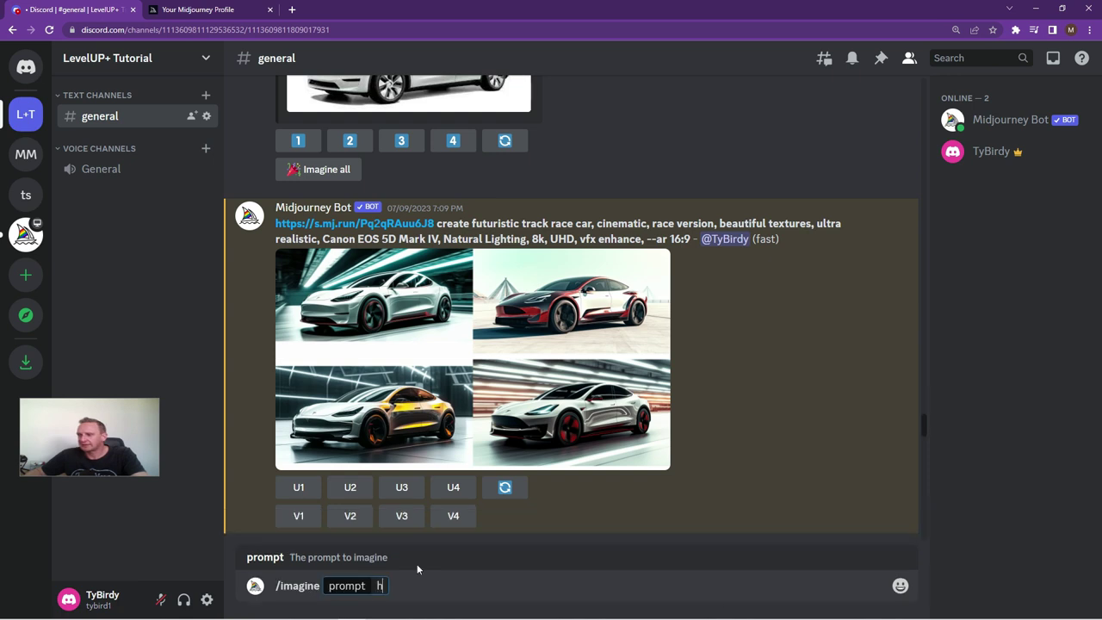
{"action": "key", "text": "BackSpace"}
{"action": "key", "text": "BackSpace"}
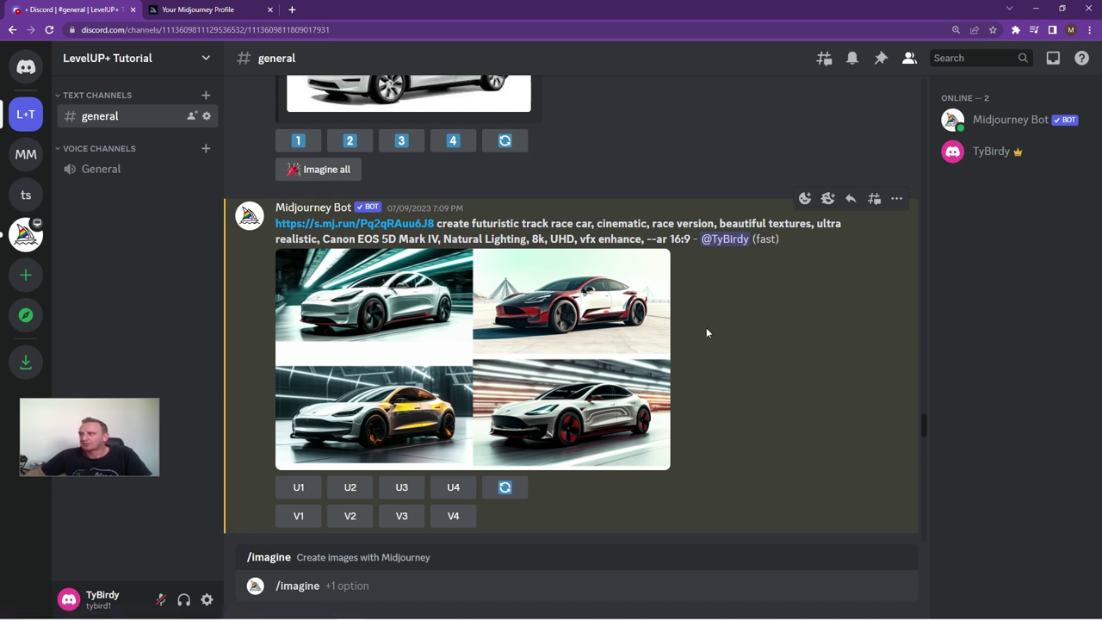
Highlight 'create sci-fi futuristic batmobile car' in the grid prompt, then scroll to its Image #2 upscale.
{"action": "scroll", "coordinate": [707, 322], "scroll_direction": "down", "scroll_amount": 4}
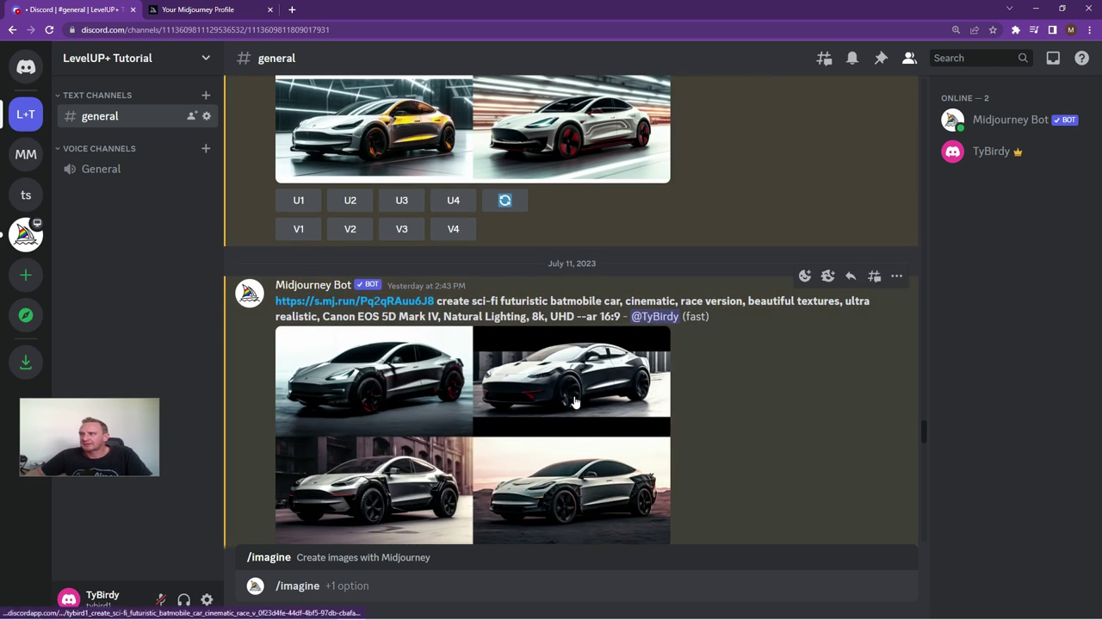
{"action": "scroll", "coordinate": [575, 402], "scroll_direction": "down", "scroll_amount": 1}
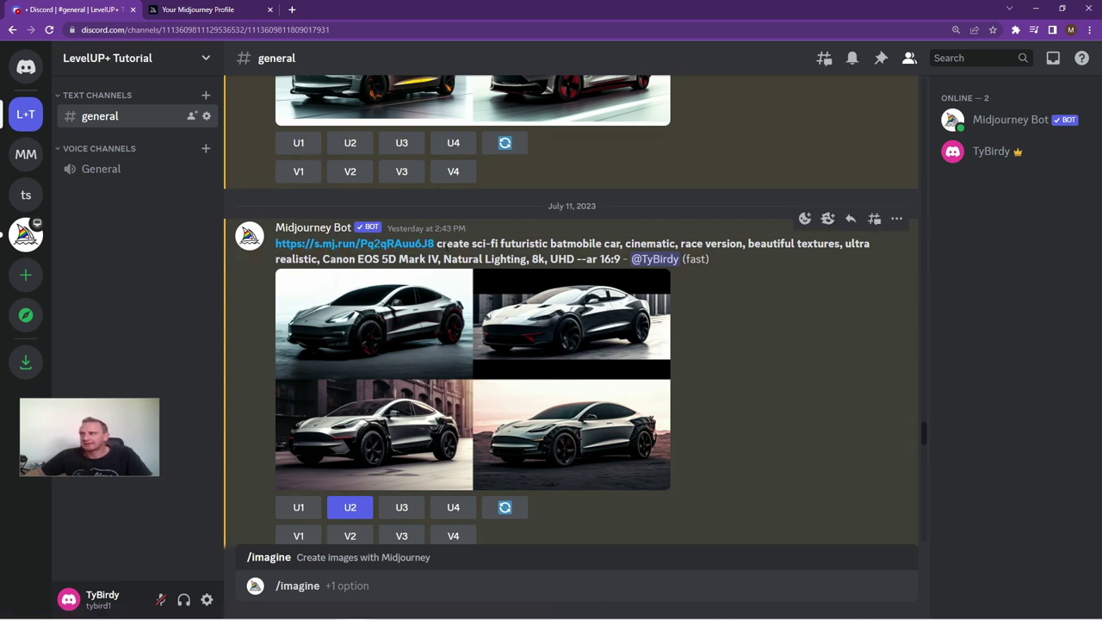
{"action": "left_click_drag", "start_coordinate": [437, 243], "coordinate": [621, 248]}
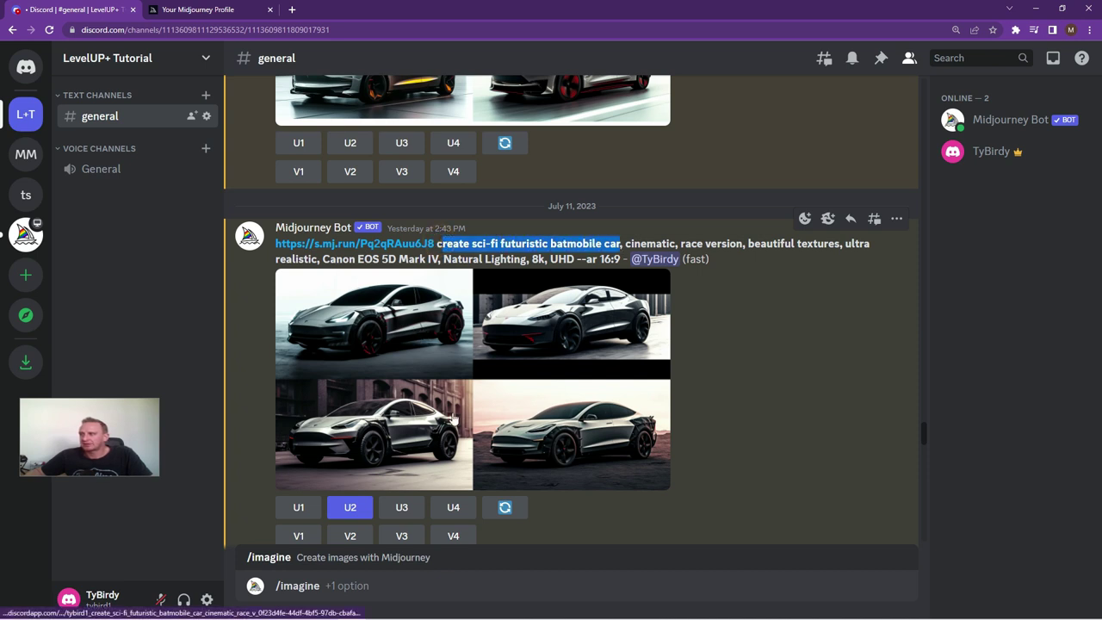
{"action": "scroll", "coordinate": [551, 369], "scroll_direction": "up", "scroll_amount": 3}
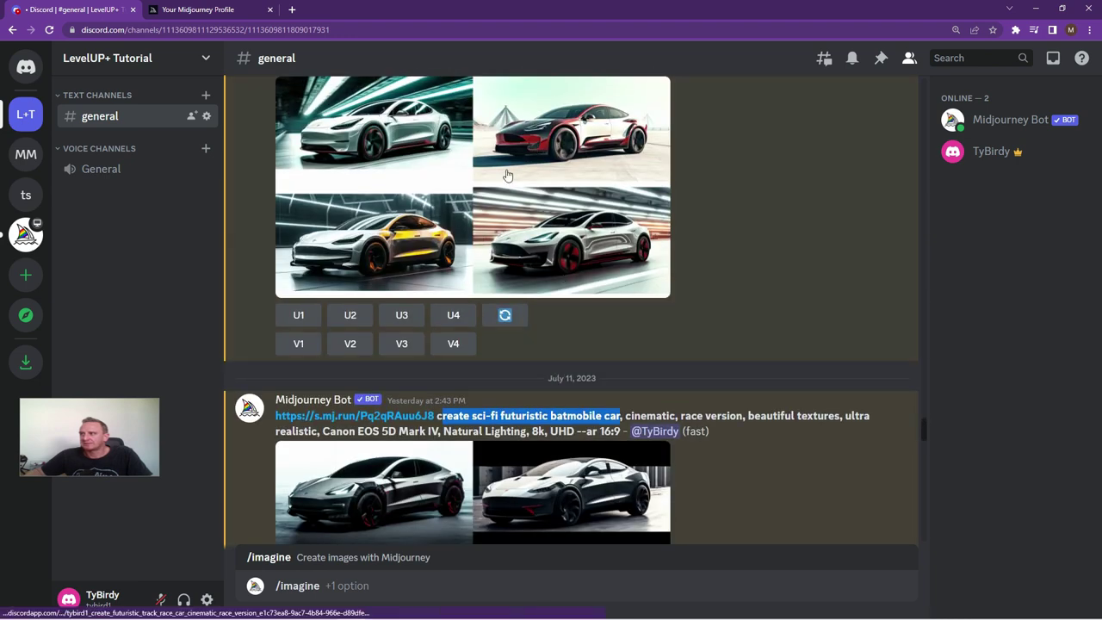
{"action": "scroll", "coordinate": [512, 284], "scroll_direction": "down", "scroll_amount": 2}
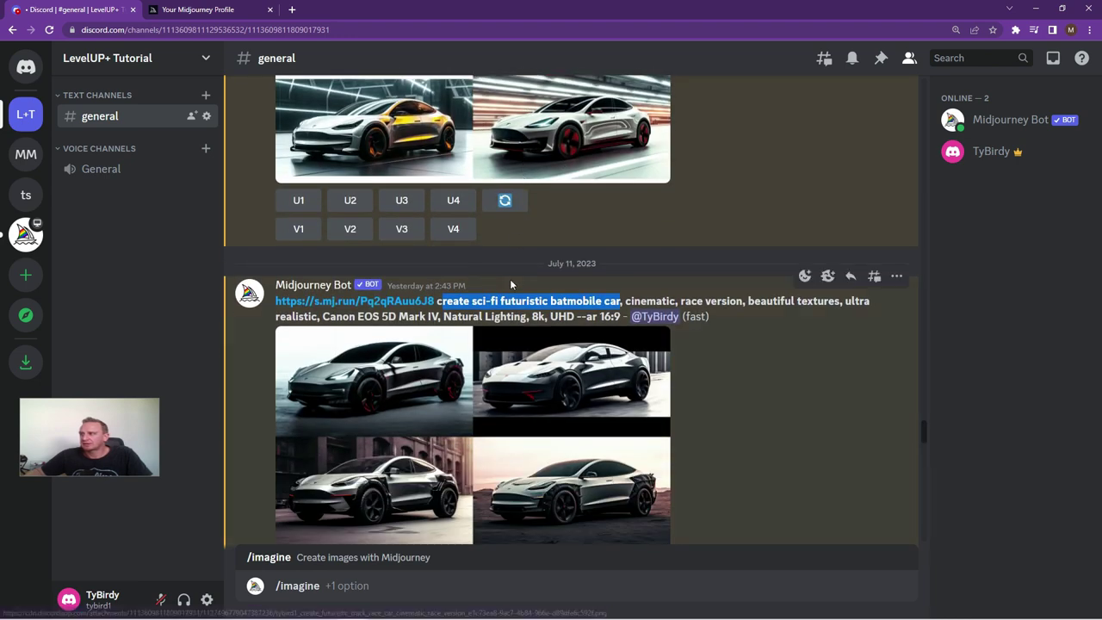
{"action": "scroll", "coordinate": [511, 284], "scroll_direction": "down", "scroll_amount": 2}
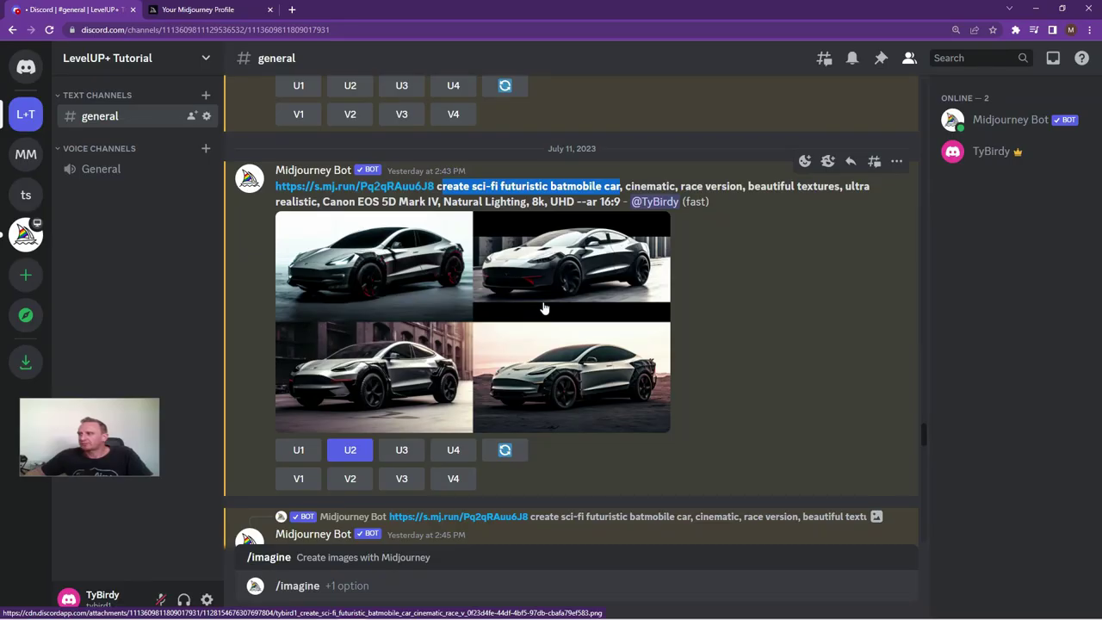
{"action": "scroll", "coordinate": [547, 296], "scroll_direction": "down", "scroll_amount": 3}
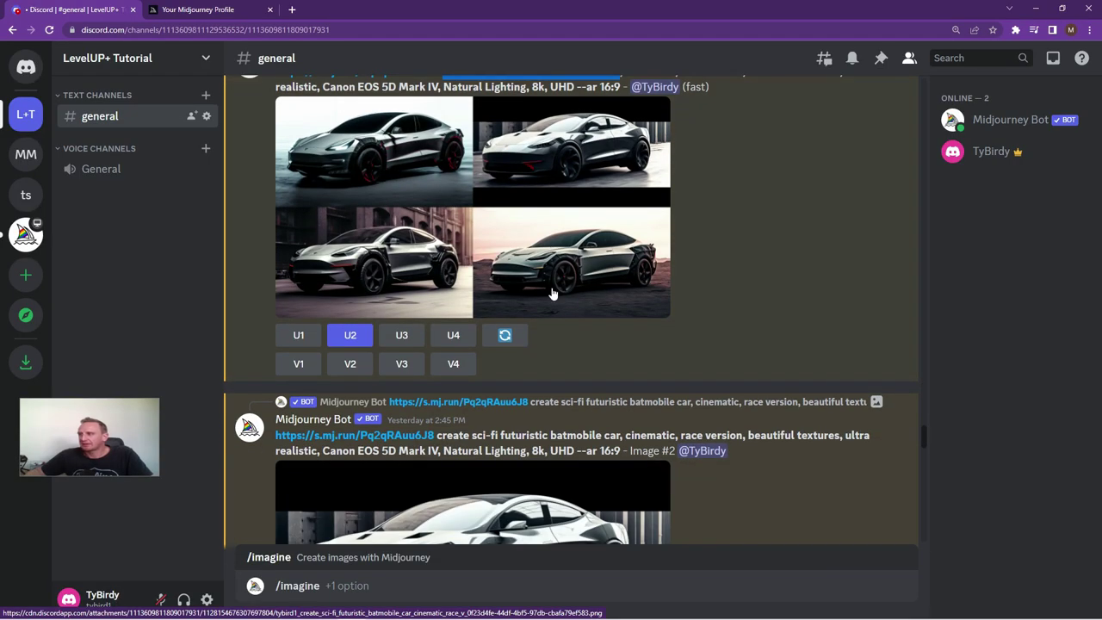
{"action": "scroll", "coordinate": [591, 268], "scroll_direction": "down", "scroll_amount": 3}
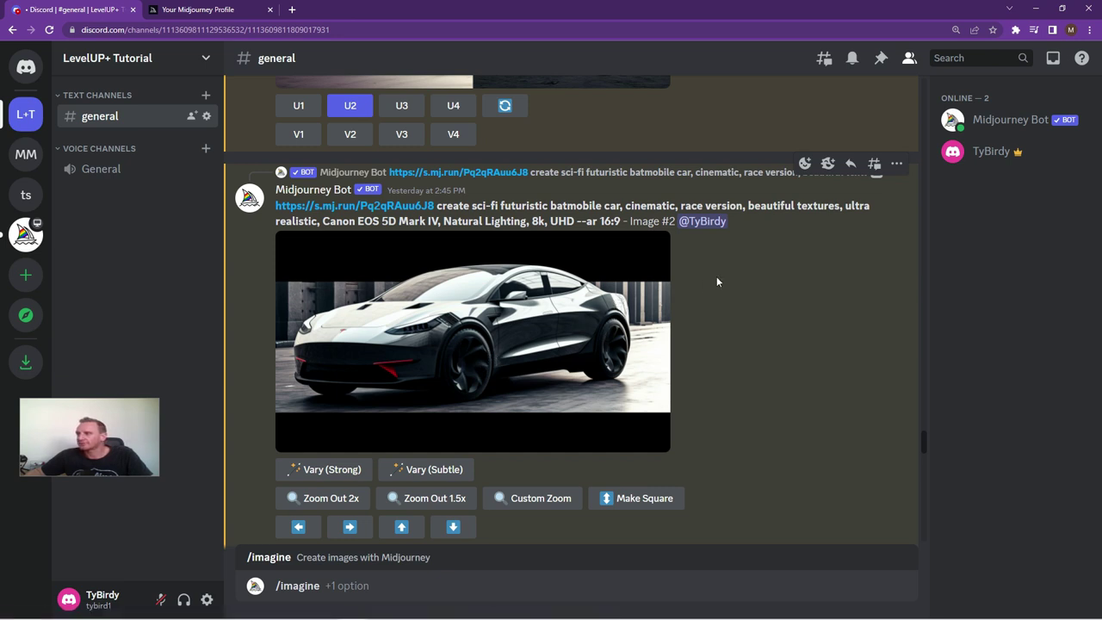
Scroll past the July 12 plane-photo describe results to the p51 mustang carbon fibre grid.
{"action": "scroll", "coordinate": [719, 261], "scroll_direction": "down", "scroll_amount": 1}
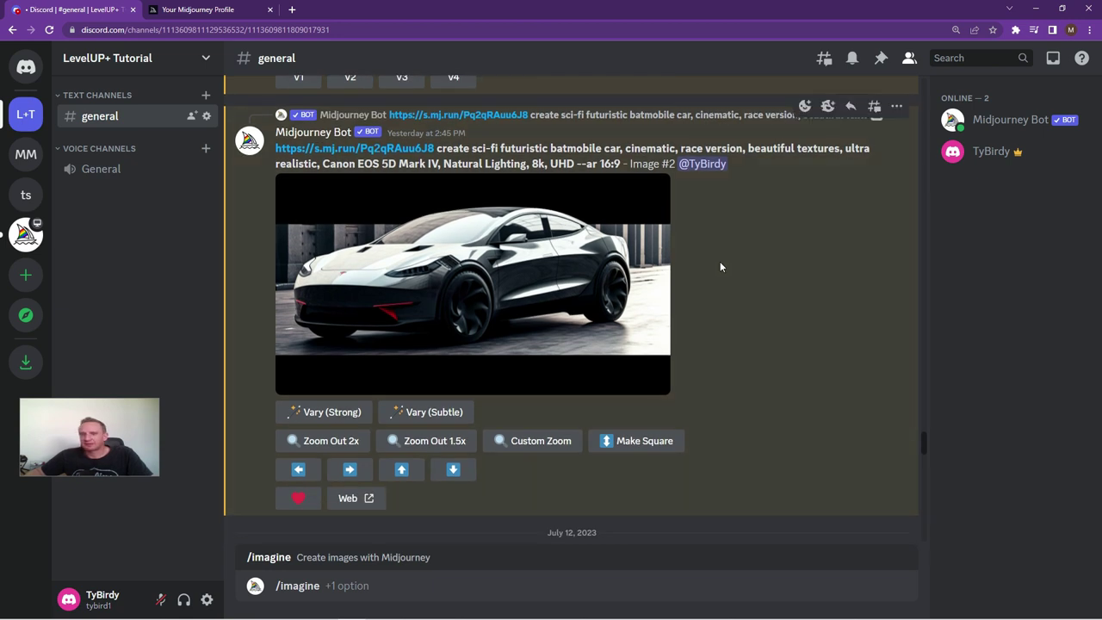
{"action": "scroll", "coordinate": [714, 259], "scroll_direction": "down", "scroll_amount": 2}
{"action": "scroll", "coordinate": [713, 259], "scroll_direction": "down", "scroll_amount": 1}
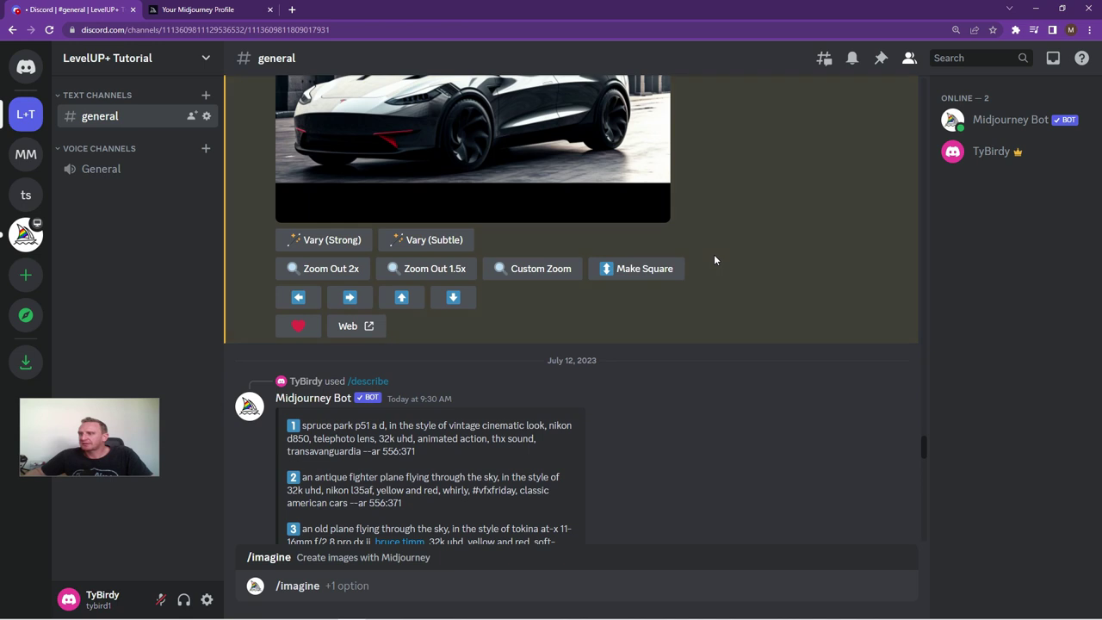
{"action": "scroll", "coordinate": [714, 259], "scroll_direction": "down", "scroll_amount": 4}
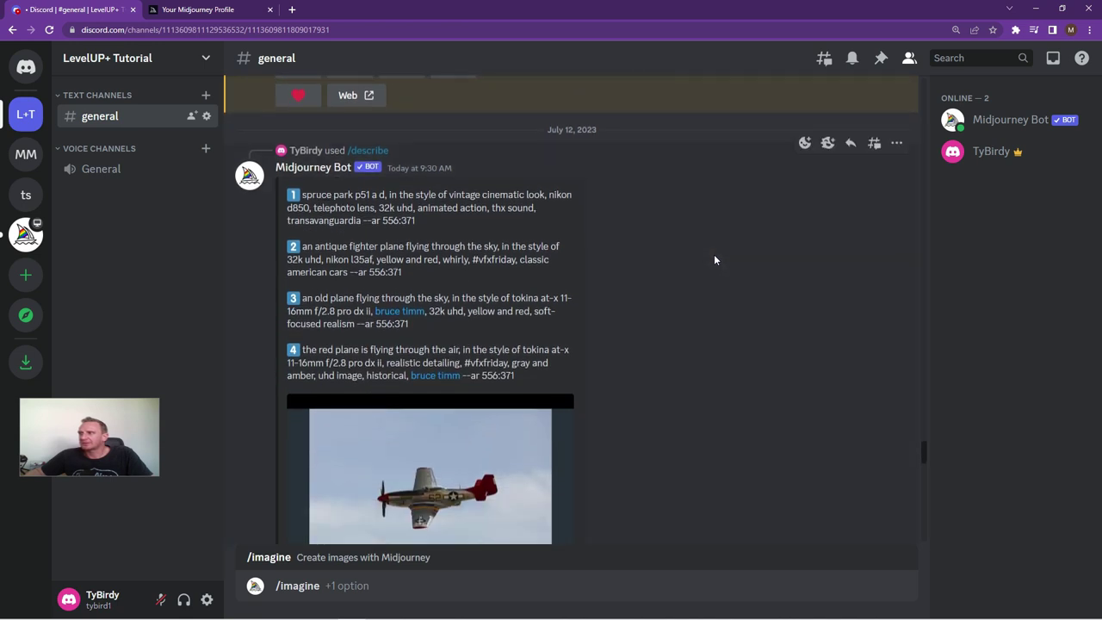
{"action": "scroll", "coordinate": [713, 259], "scroll_direction": "down", "scroll_amount": 1}
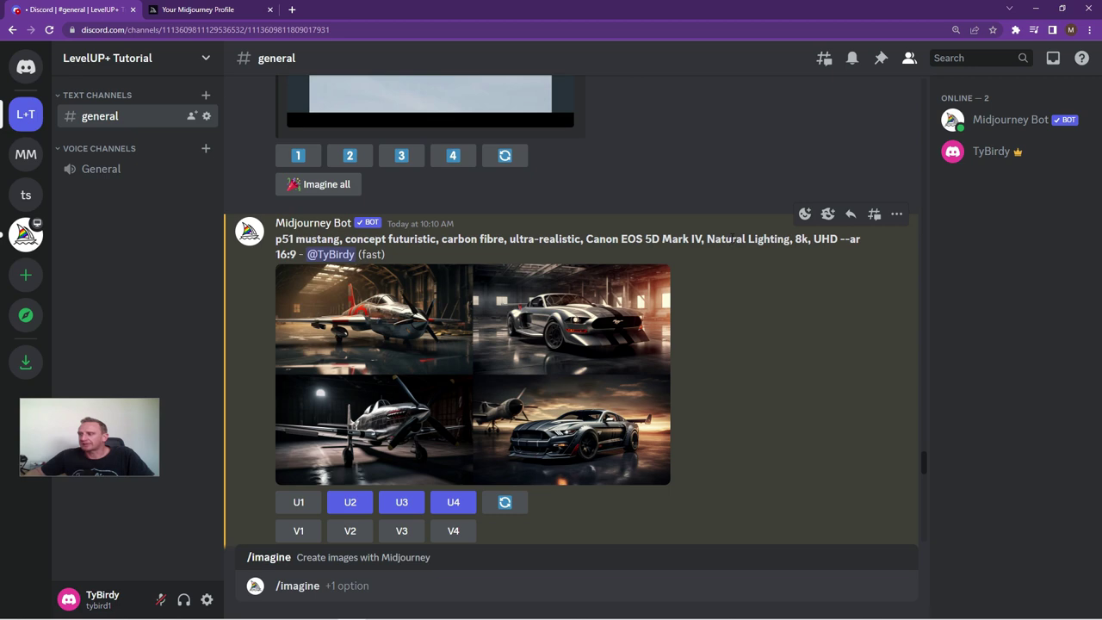
{"action": "scroll", "coordinate": [731, 237], "scroll_direction": "down", "scroll_amount": 1}
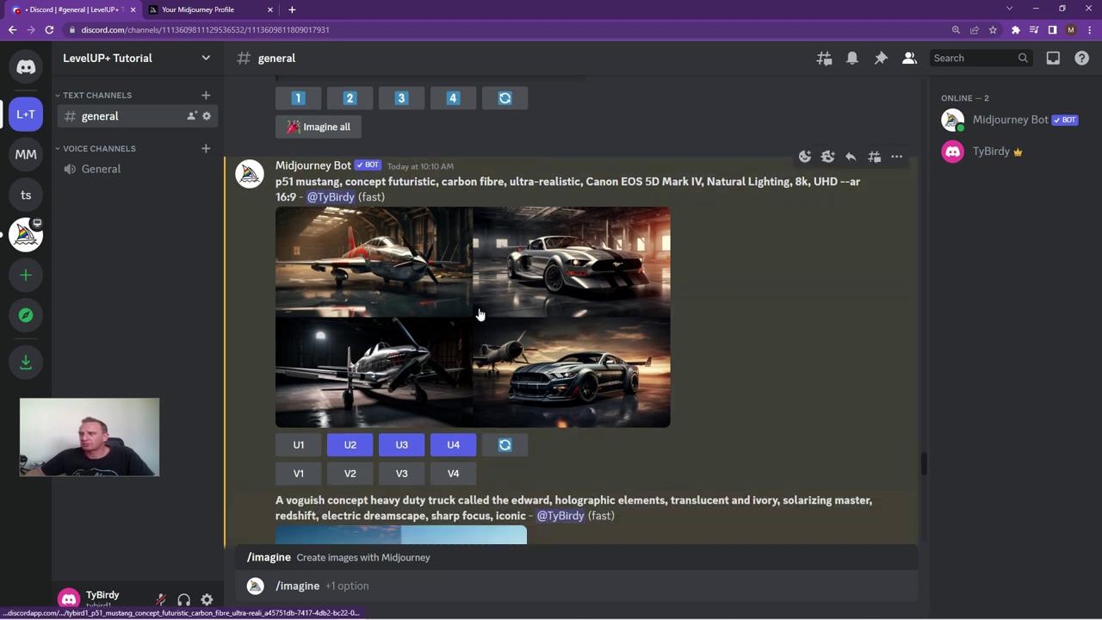
{"action": "left_click", "coordinate": [478, 308]}
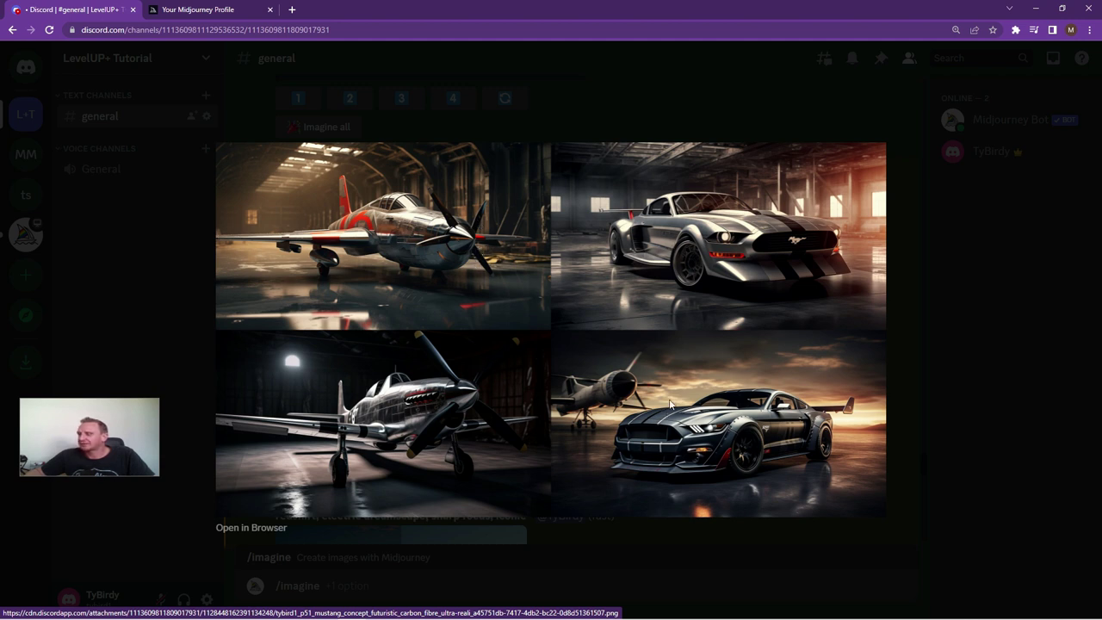
{"action": "left_click", "coordinate": [916, 317]}
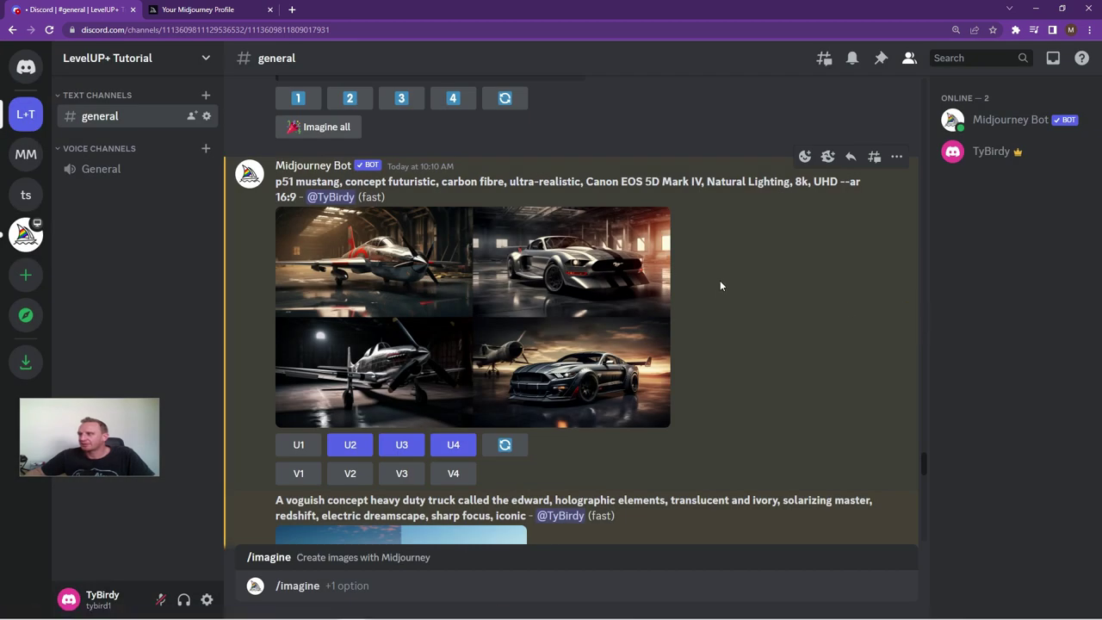
{"action": "scroll", "coordinate": [723, 265], "scroll_direction": "down", "scroll_amount": 2}
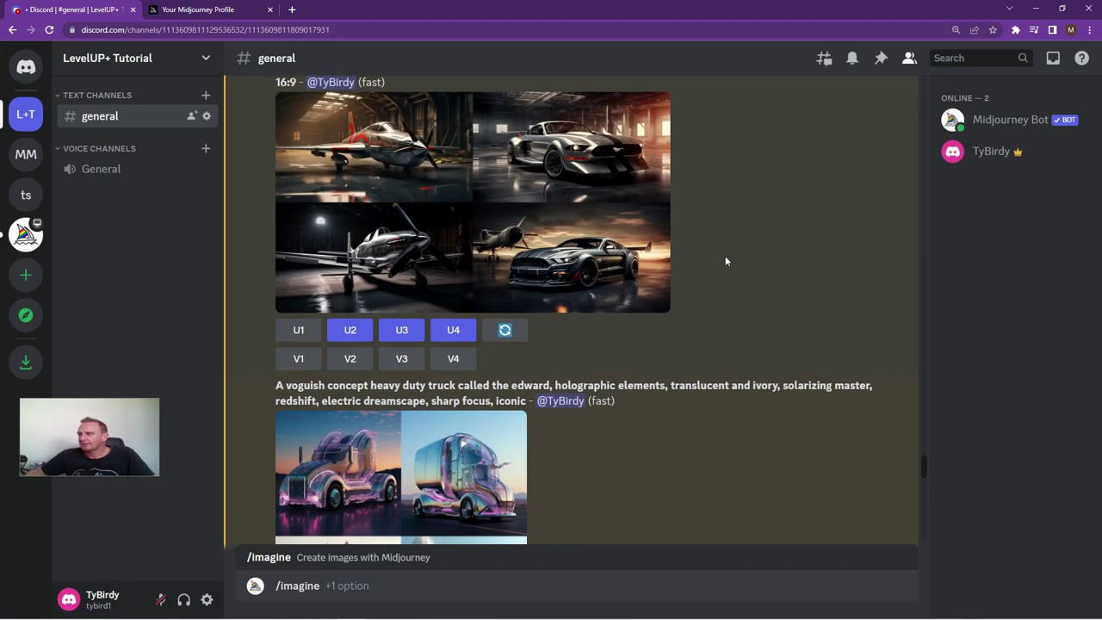
Scroll to the voguish heavy duty truck grid and enlarge it in the image viewer.
{"action": "scroll", "coordinate": [725, 259], "scroll_direction": "down", "scroll_amount": 3}
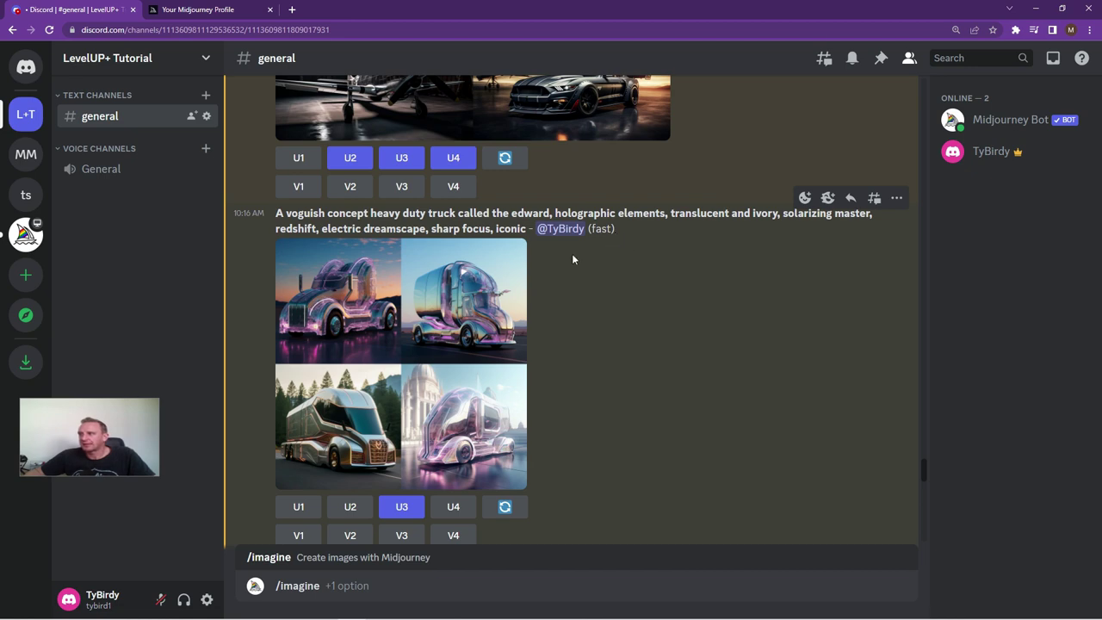
{"action": "left_click", "coordinate": [415, 370]}
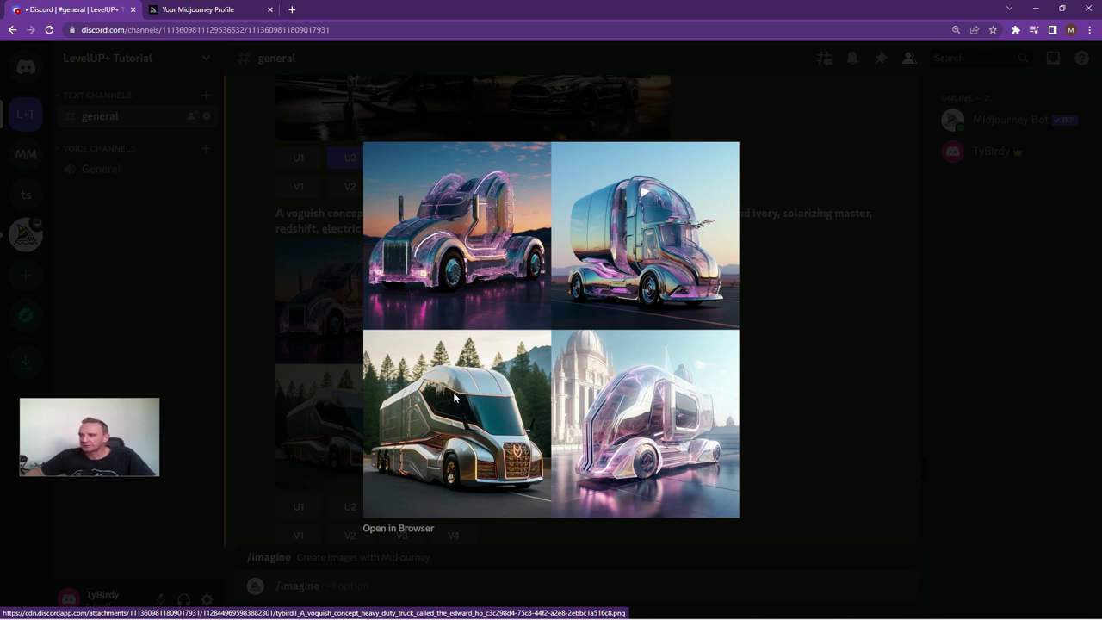
Close the truck grid, preview the Image #3 upscale, and reach the --video truck grid.
{"action": "left_click", "coordinate": [801, 349]}
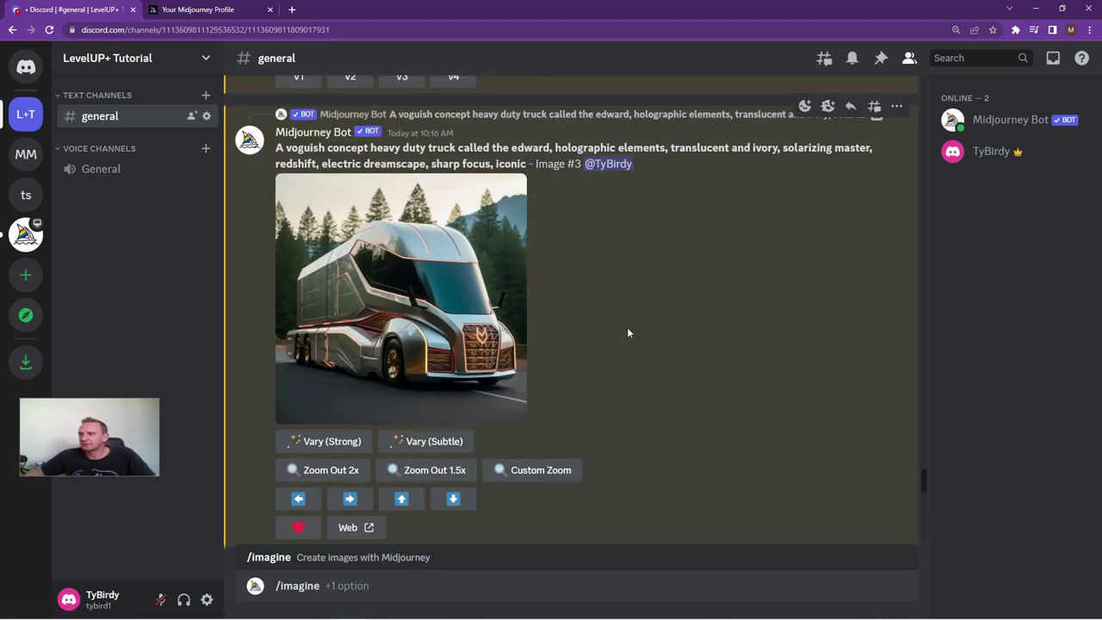
{"action": "left_click", "coordinate": [440, 312]}
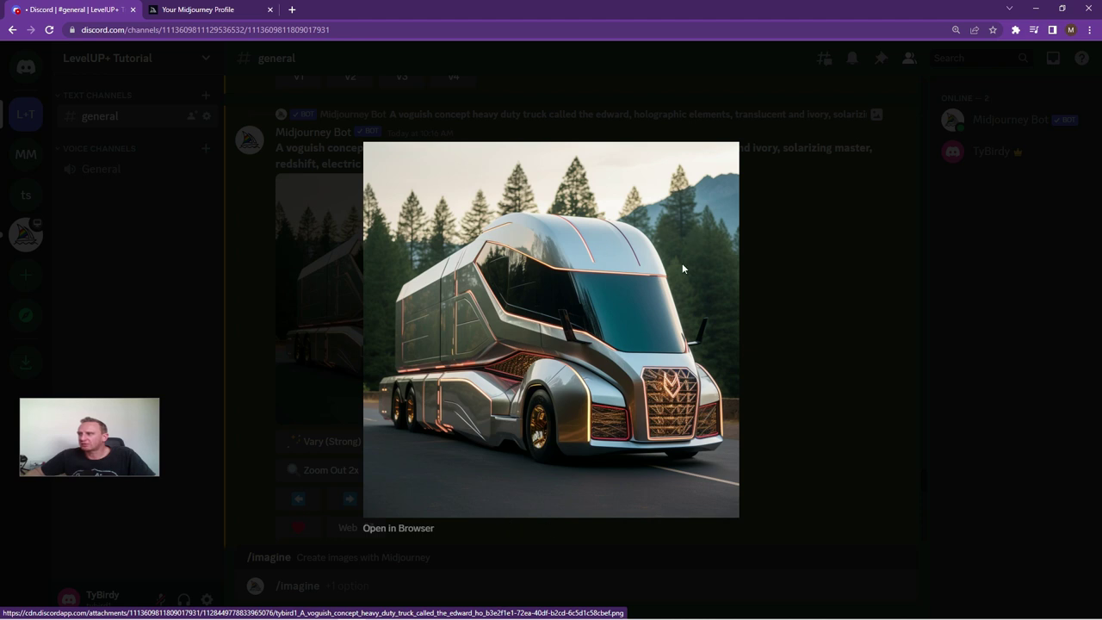
{"action": "left_click", "coordinate": [786, 298]}
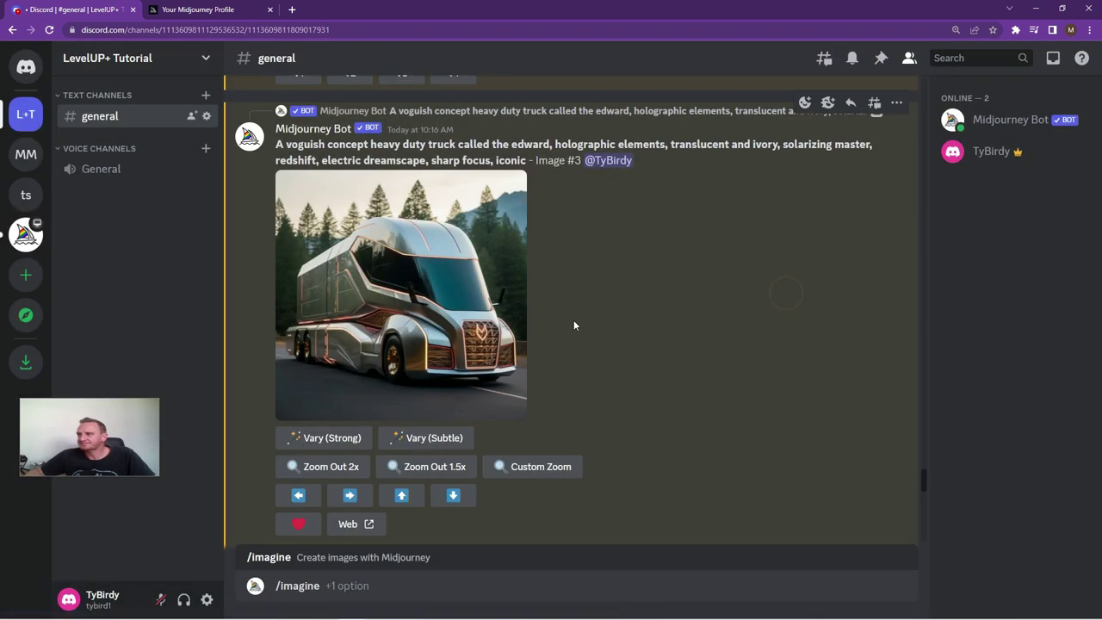
{"action": "scroll", "coordinate": [643, 218], "scroll_direction": "down", "scroll_amount": 2}
{"action": "scroll", "coordinate": [638, 225], "scroll_direction": "down", "scroll_amount": 1}
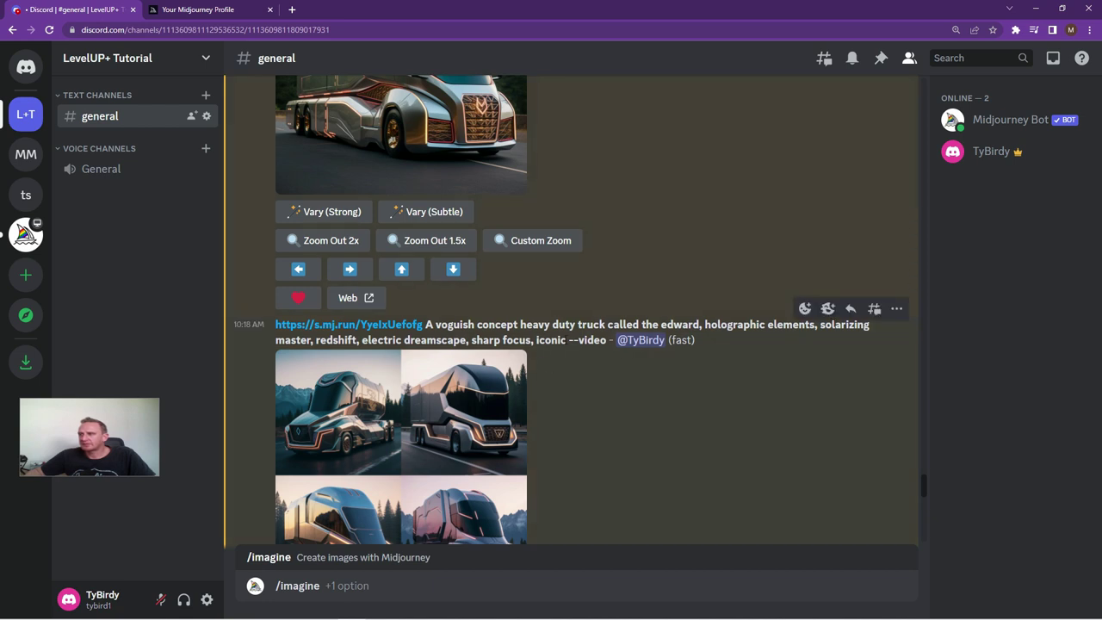
Scroll back and forth through the earlier heavy-duty truck results.
{"action": "scroll", "coordinate": [545, 283], "scroll_direction": "up", "scroll_amount": 2}
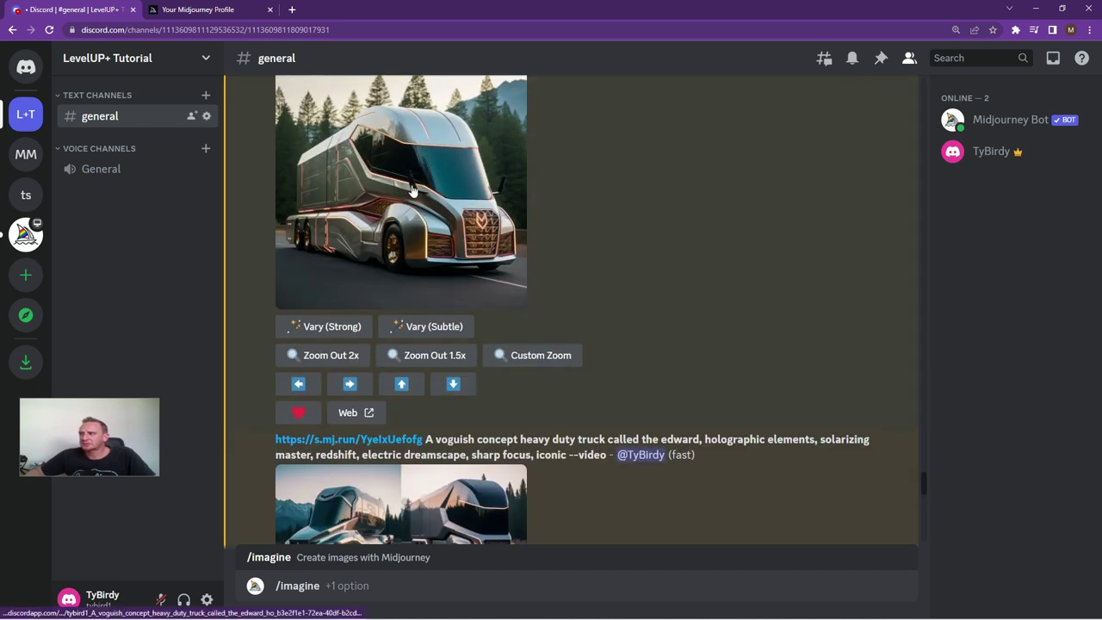
{"action": "scroll", "coordinate": [570, 424], "scroll_direction": "down", "scroll_amount": 2}
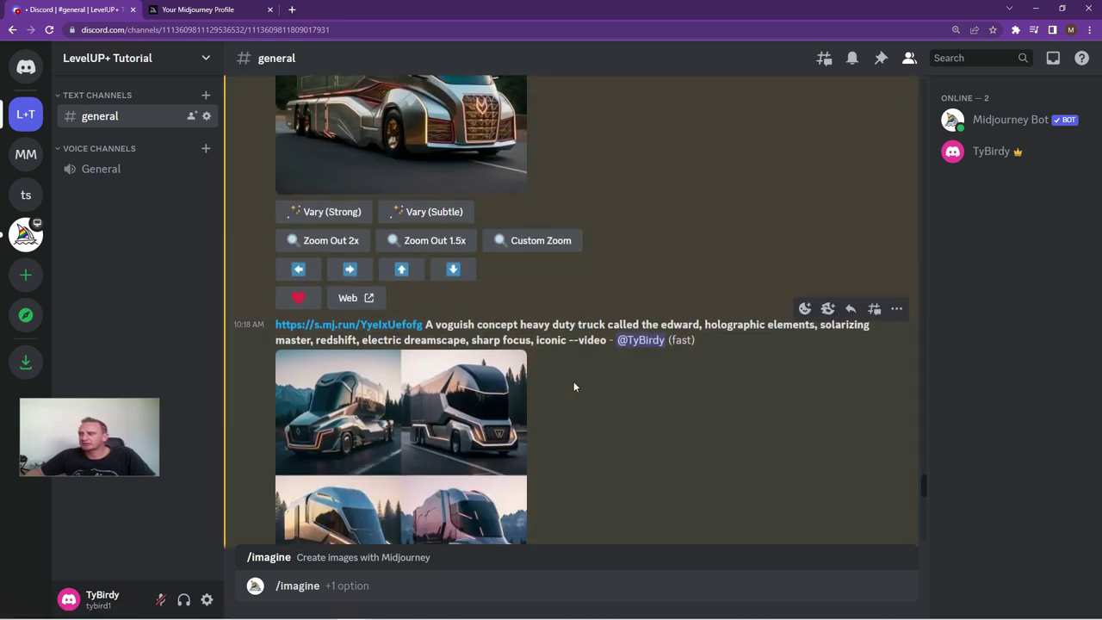
{"action": "scroll", "coordinate": [573, 382], "scroll_direction": "up", "scroll_amount": 1}
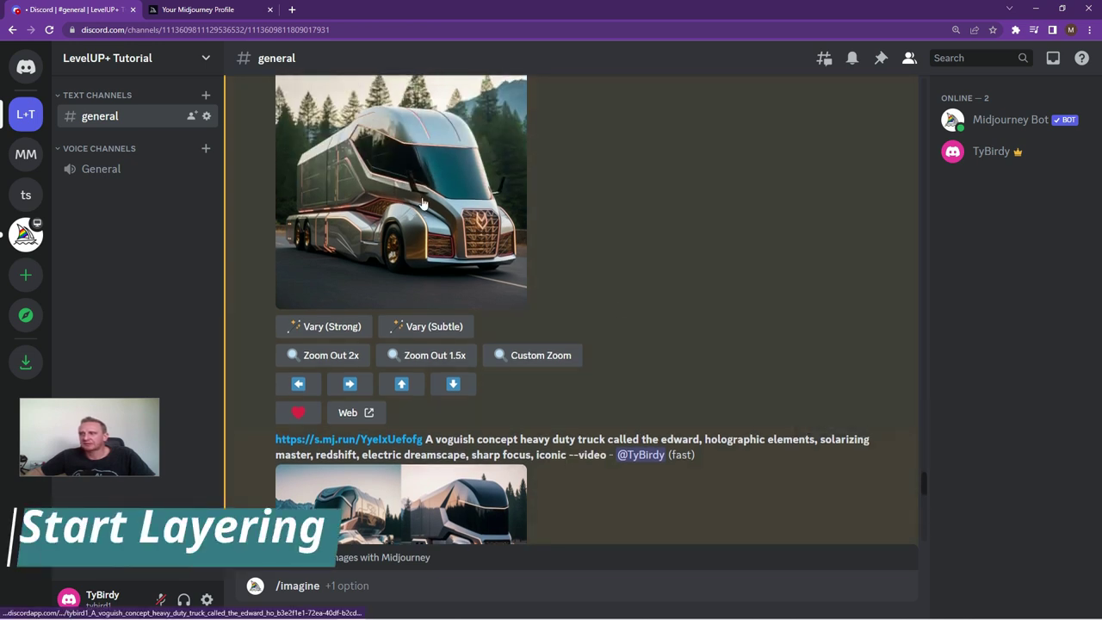
{"action": "scroll", "coordinate": [654, 272], "scroll_direction": "down", "scroll_amount": 2}
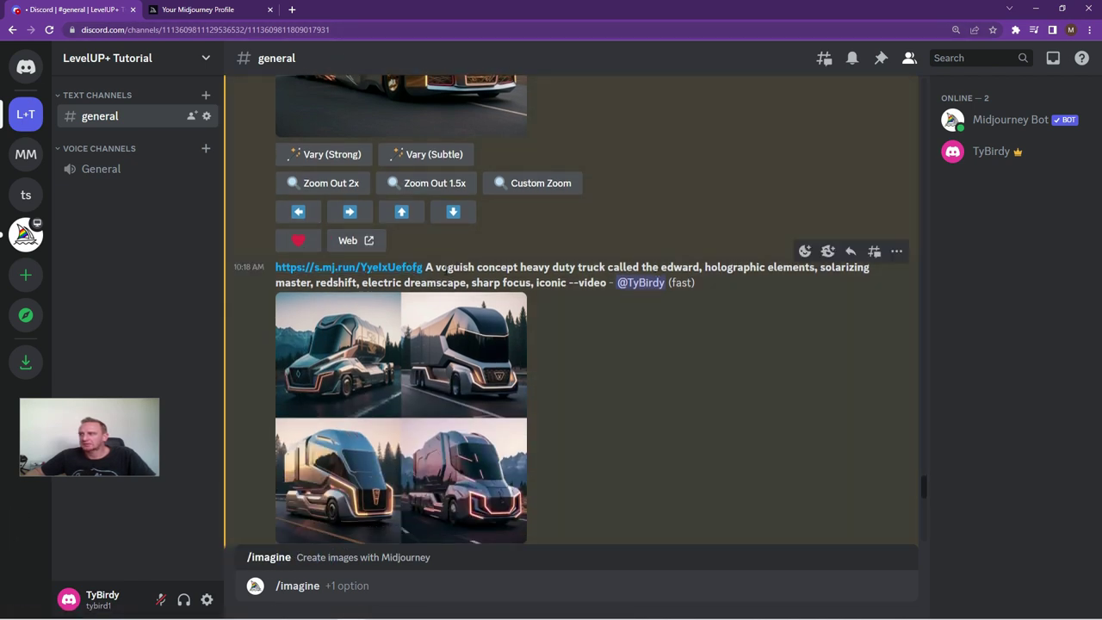
{"action": "scroll", "coordinate": [447, 338], "scroll_direction": "up", "scroll_amount": 10}
{"action": "scroll", "coordinate": [426, 216], "scroll_direction": "up", "scroll_amount": 3}
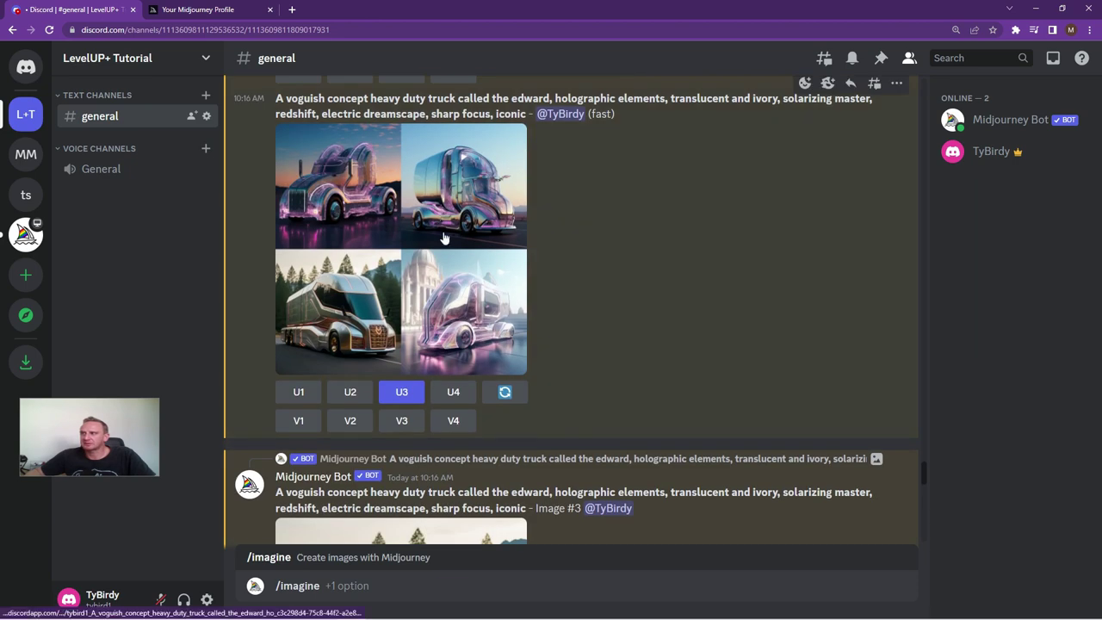
{"action": "scroll", "coordinate": [482, 234], "scroll_direction": "down", "scroll_amount": 2}
{"action": "scroll", "coordinate": [482, 234], "scroll_direction": "down", "scroll_amount": 4}
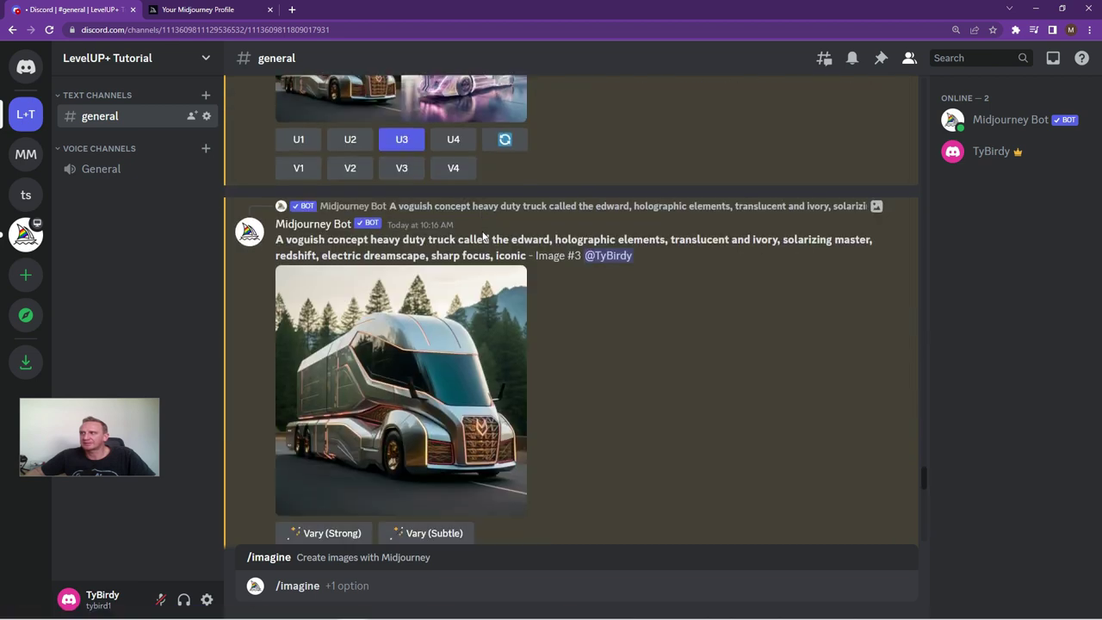
{"action": "scroll", "coordinate": [573, 267], "scroll_direction": "down", "scroll_amount": 2}
{"action": "scroll", "coordinate": [600, 230], "scroll_direction": "down", "scroll_amount": 1}
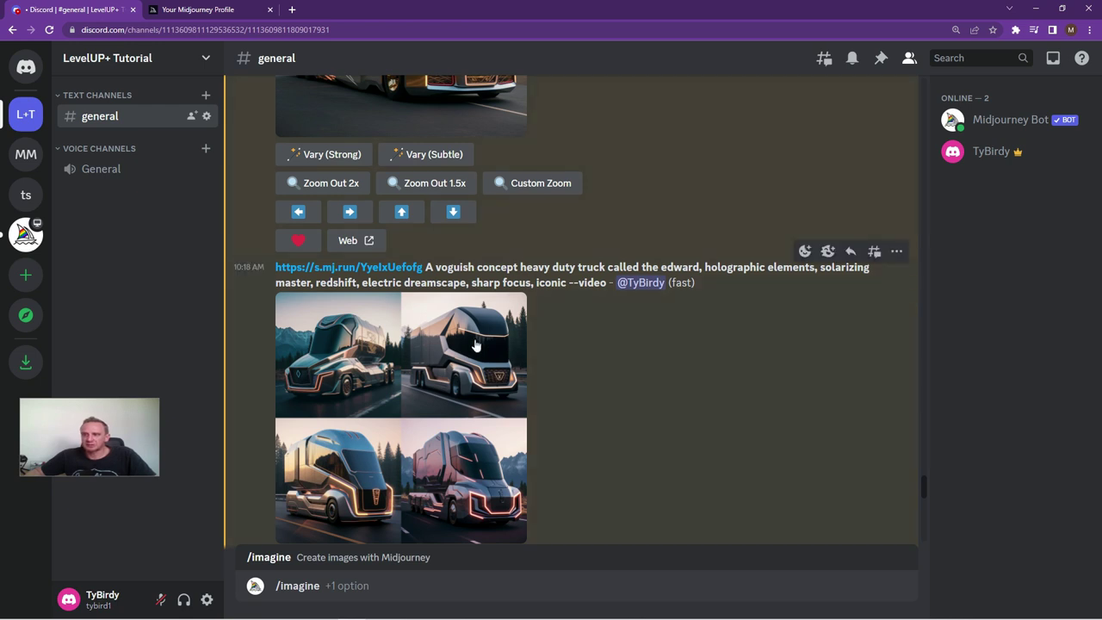
{"action": "scroll", "coordinate": [556, 341], "scroll_direction": "down", "scroll_amount": 2}
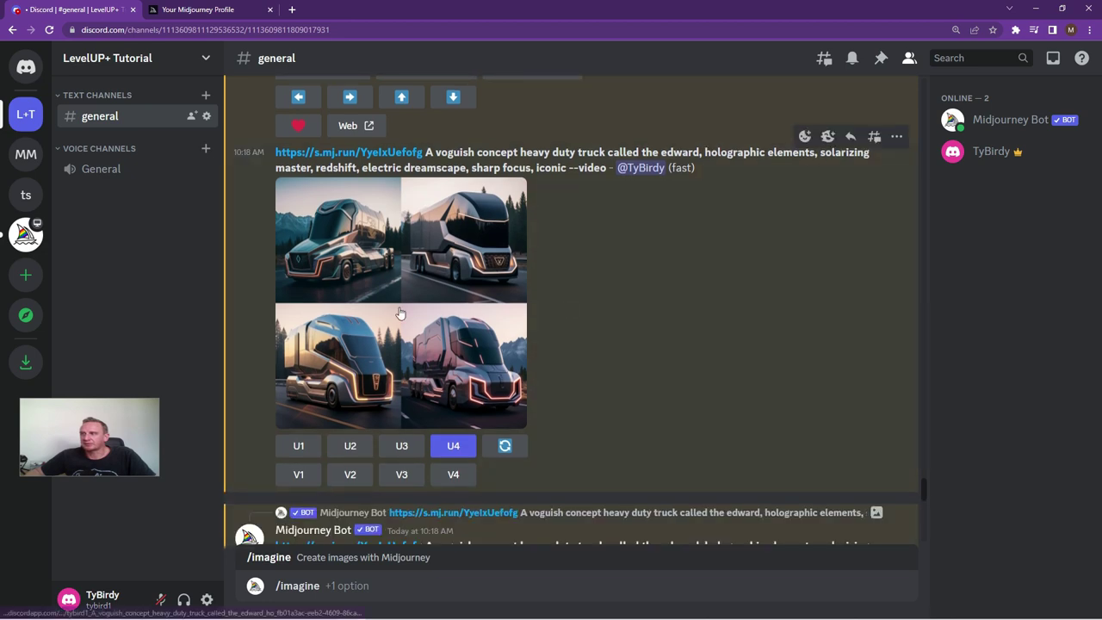
Enlarge and close the four-truck grid, then reach the p51 mustang --video grid.
{"action": "left_click", "coordinate": [398, 310]}
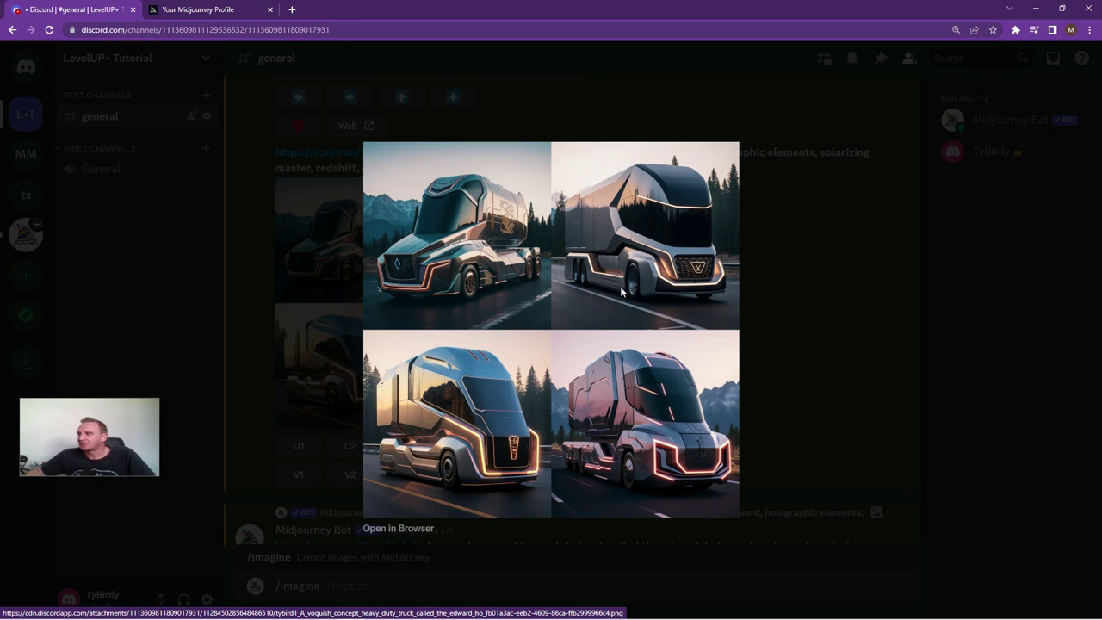
{"action": "left_click", "coordinate": [787, 320]}
{"action": "scroll", "coordinate": [594, 275], "scroll_direction": "down", "scroll_amount": 2}
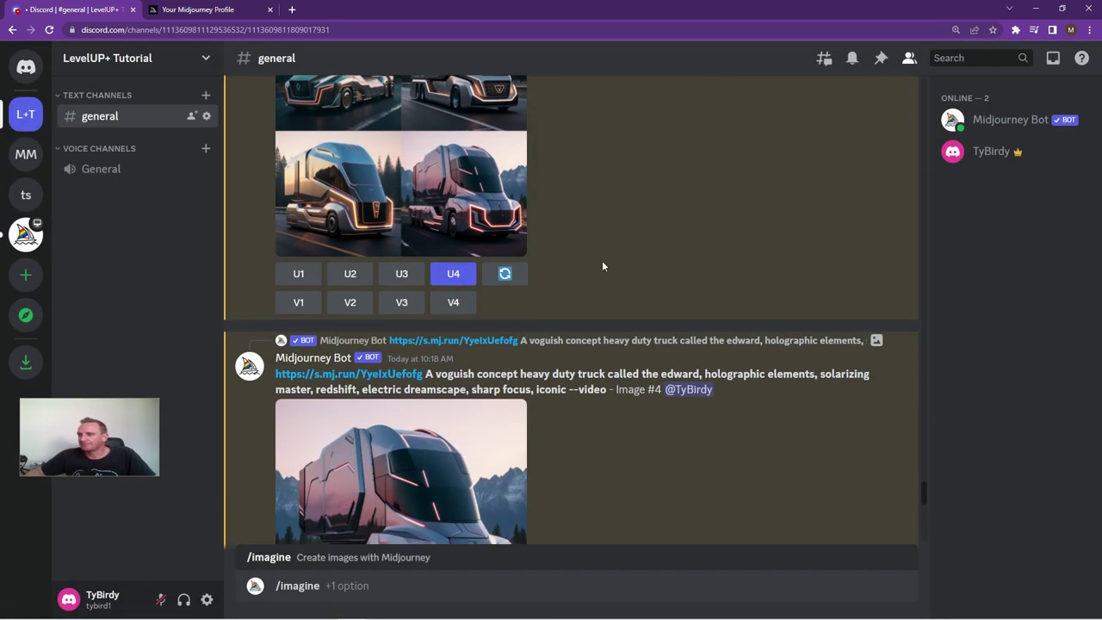
{"action": "scroll", "coordinate": [603, 245], "scroll_direction": "down", "scroll_amount": 2}
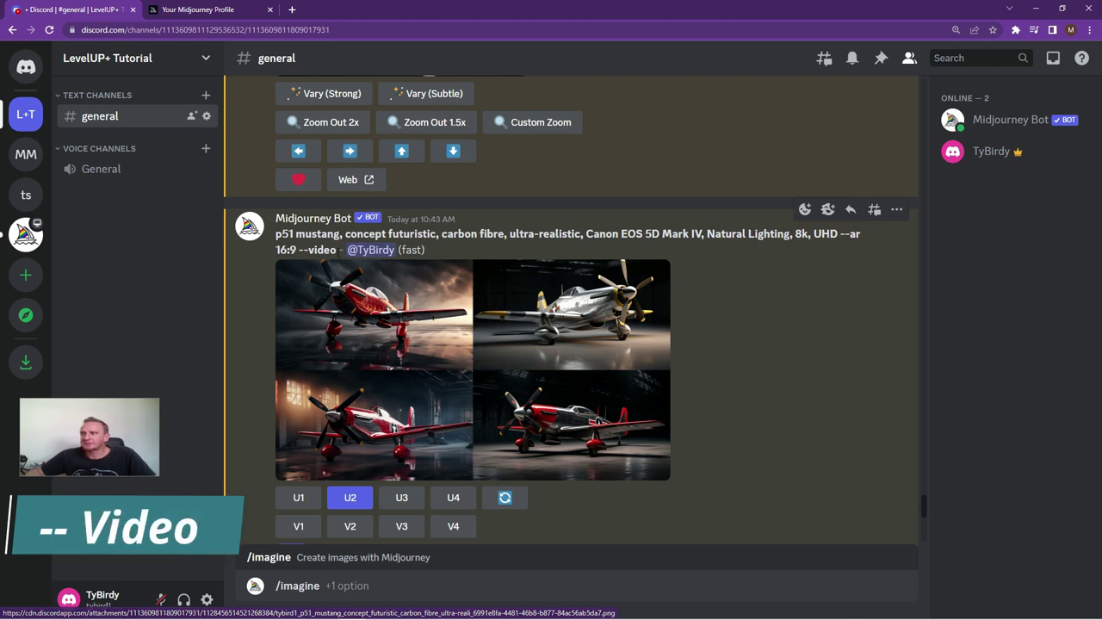
{"action": "left_click_drag", "start_coordinate": [339, 249], "coordinate": [297, 250]}
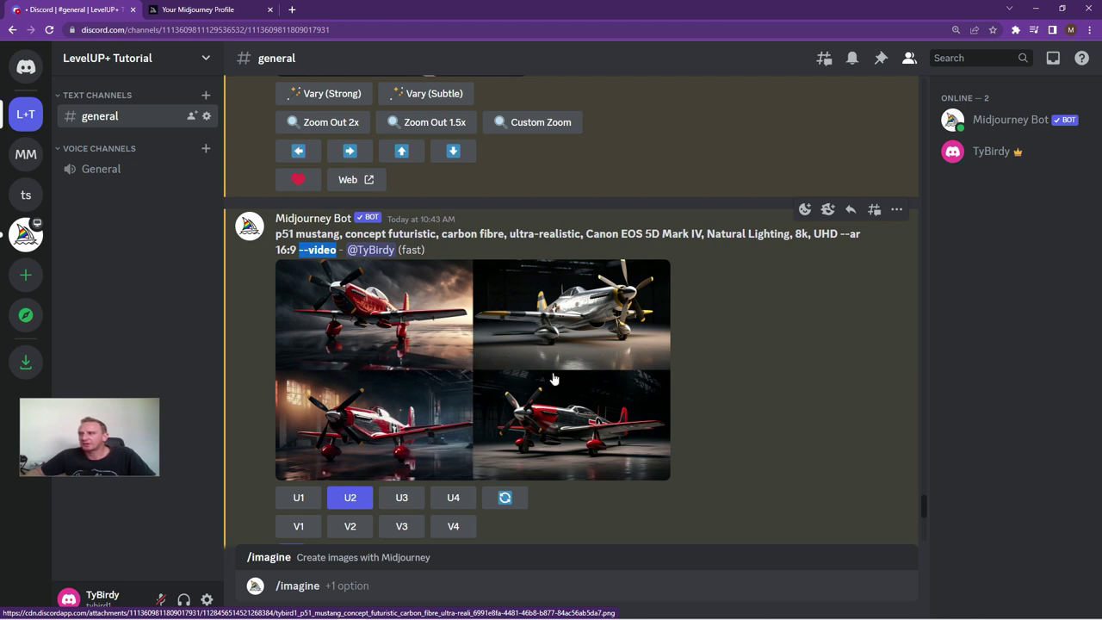
{"action": "left_click_drag", "start_coordinate": [274, 233], "coordinate": [443, 234]}
{"action": "left_click_drag", "start_coordinate": [338, 250], "coordinate": [304, 251]}
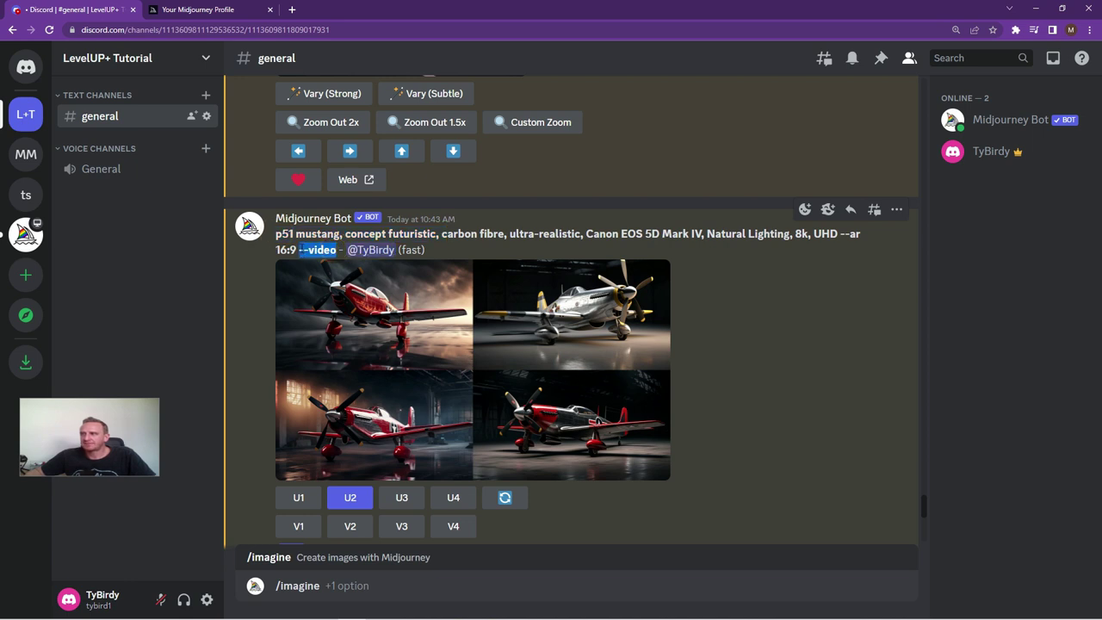
Add an envelope reaction to the p51 mustang --video grid message.
{"action": "left_click", "coordinate": [725, 382]}
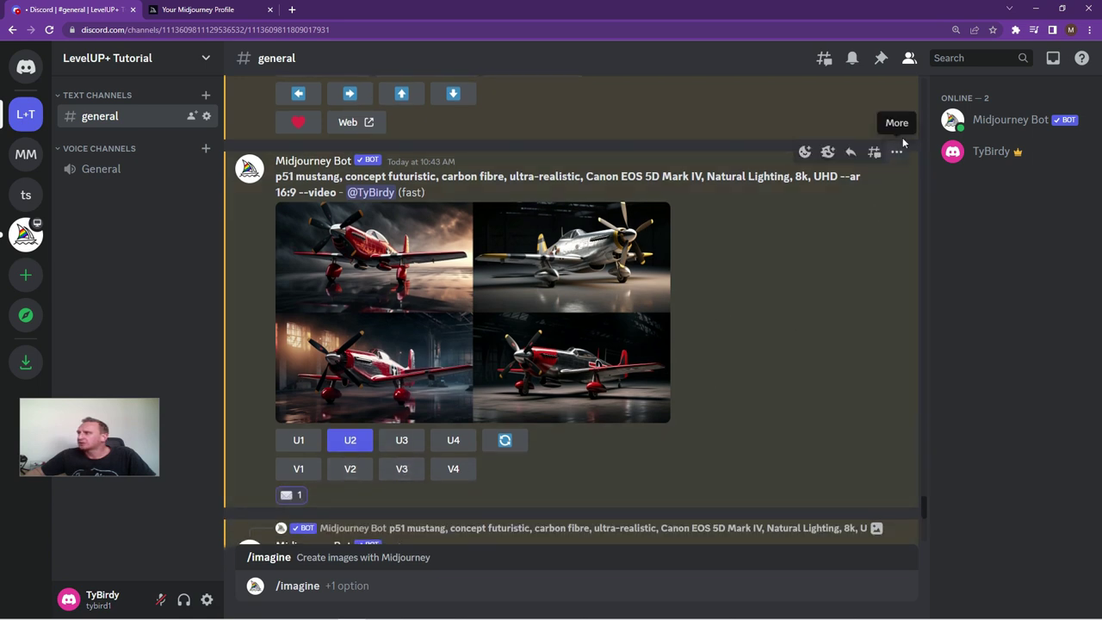
{"action": "left_click", "coordinate": [896, 152]}
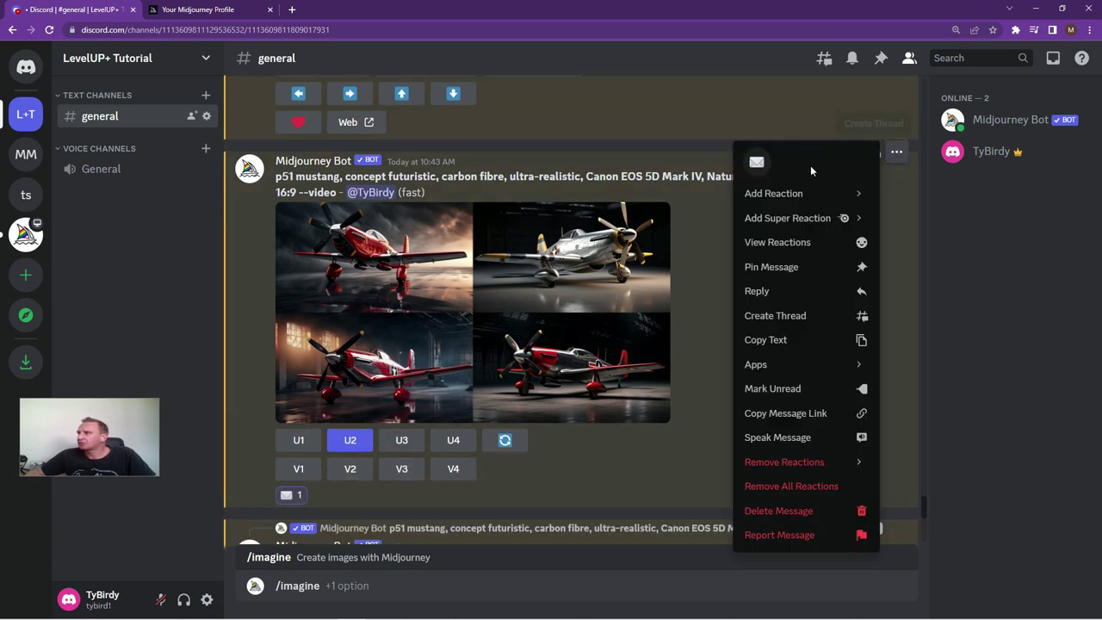
{"action": "mouse_move", "coordinate": [788, 196]}
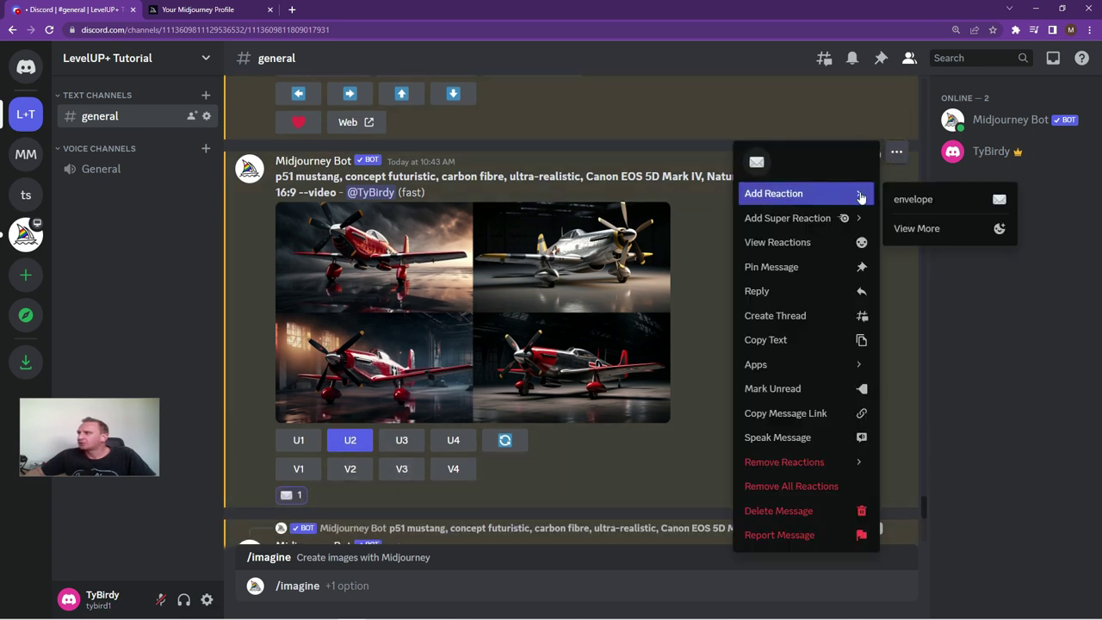
{"action": "left_click", "coordinate": [908, 200]}
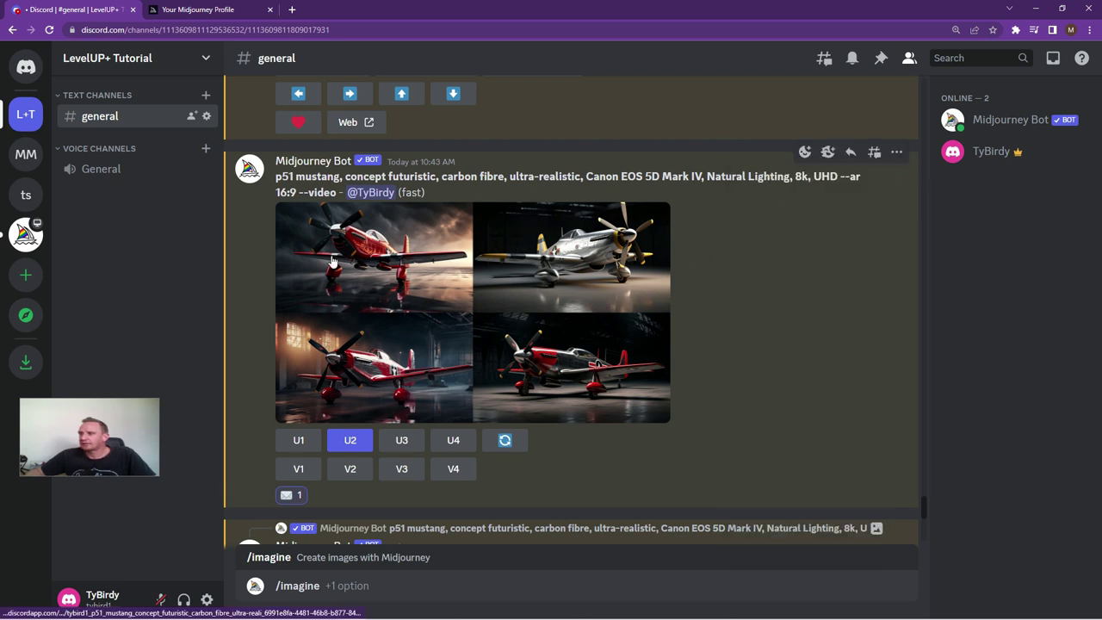
{"action": "mouse_move", "coordinate": [288, 497]}
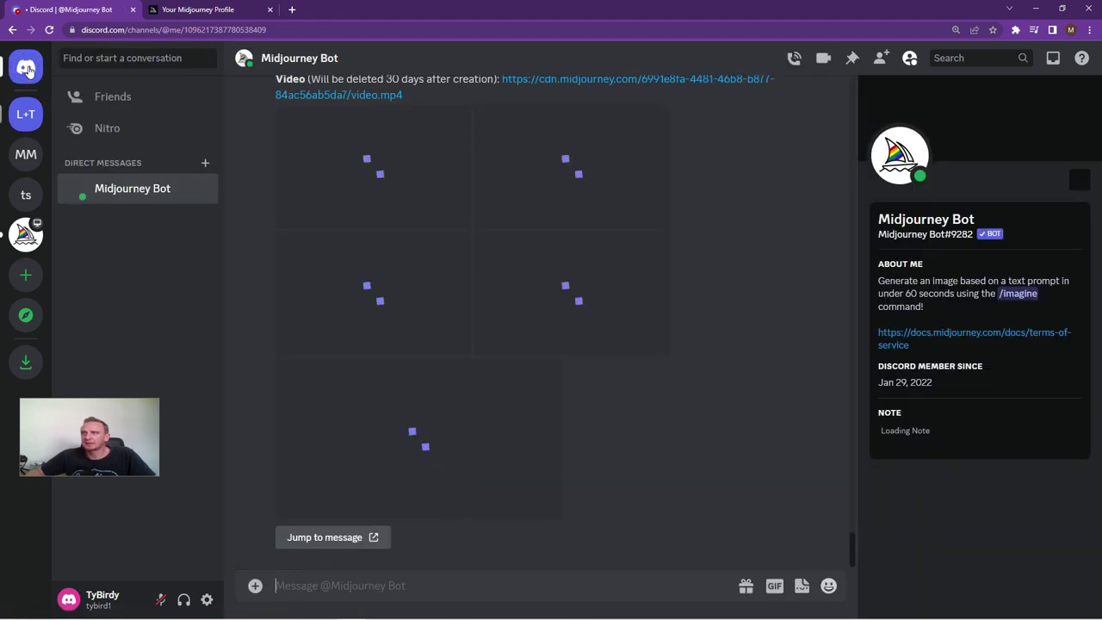
In the Midjourney Bot DMs, try playing the p51 mustang video, cancelling Leaving Discord.
{"action": "left_click", "coordinate": [26, 67]}
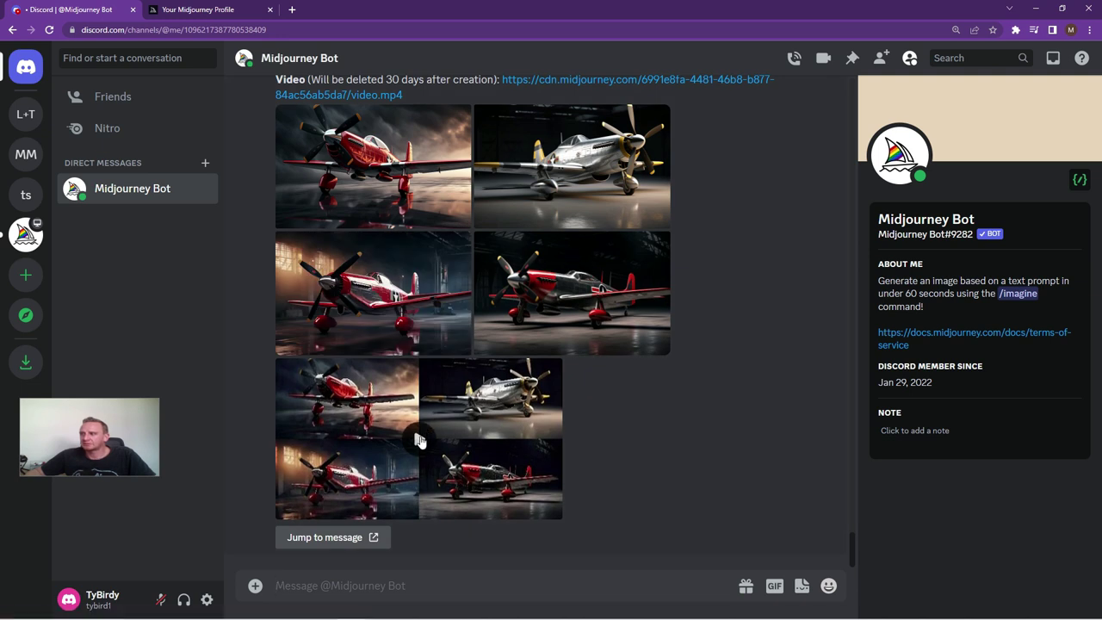
{"action": "left_click", "coordinate": [419, 440]}
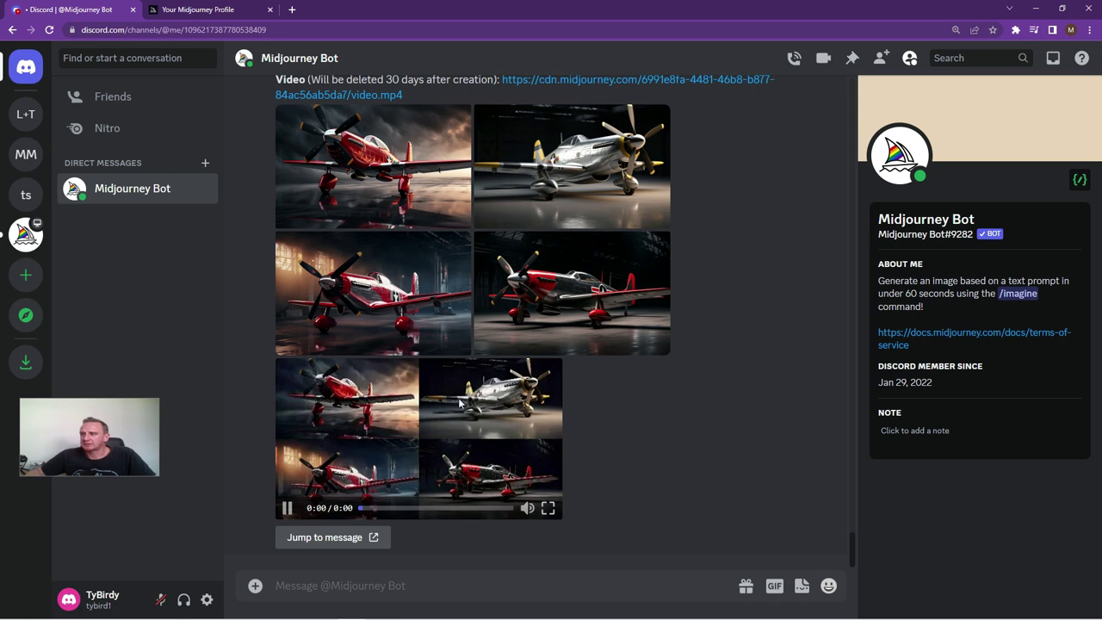
{"action": "scroll", "coordinate": [446, 410], "scroll_direction": "up", "scroll_amount": 3}
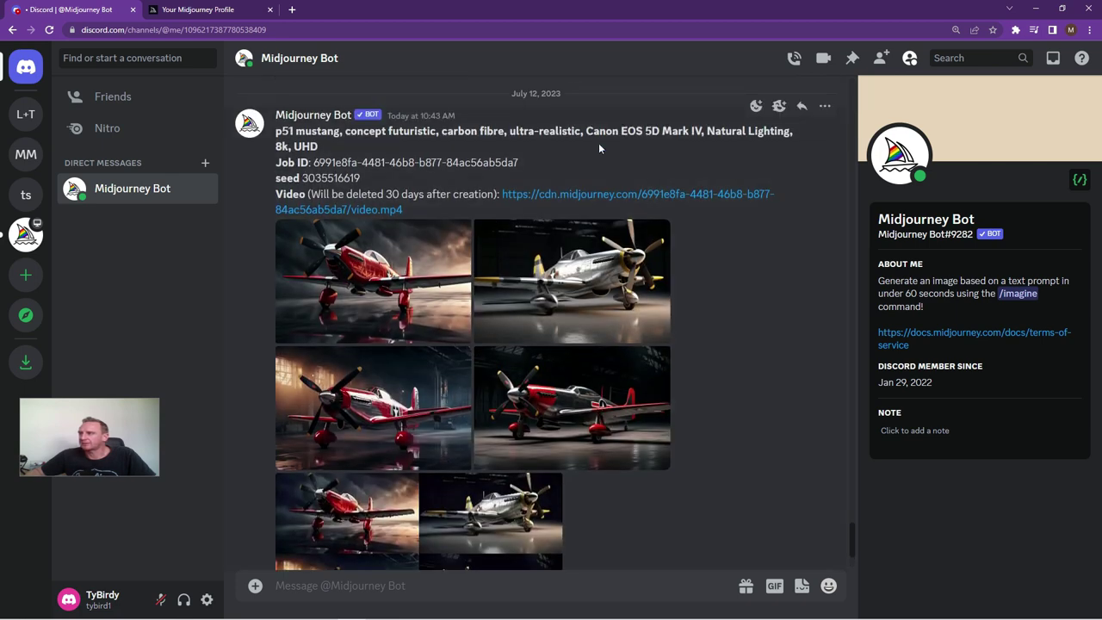
{"action": "left_click", "coordinate": [577, 197]}
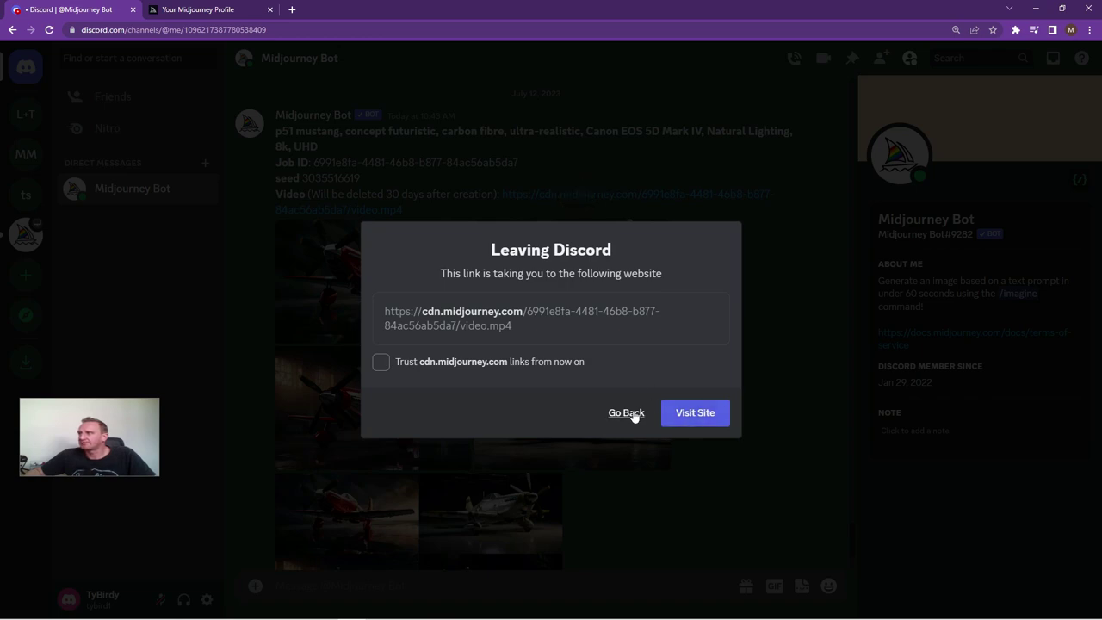
{"action": "left_click", "coordinate": [626, 413]}
Select the p51 mustang message's video.mp4 link.
{"action": "right_click", "coordinate": [535, 203]}
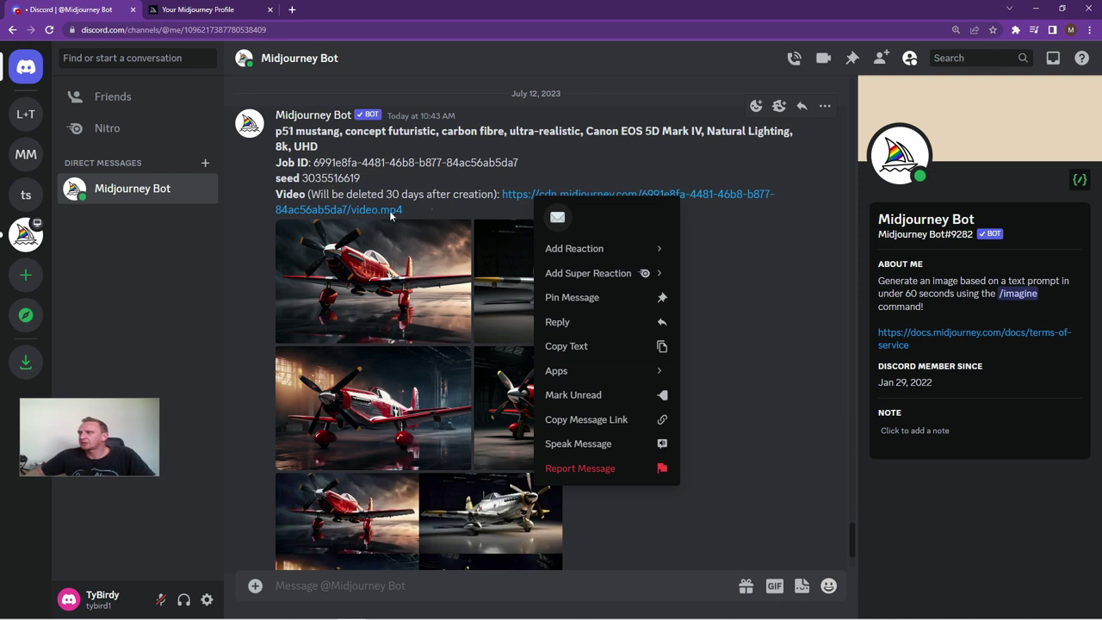
{"action": "left_click", "coordinate": [430, 195]}
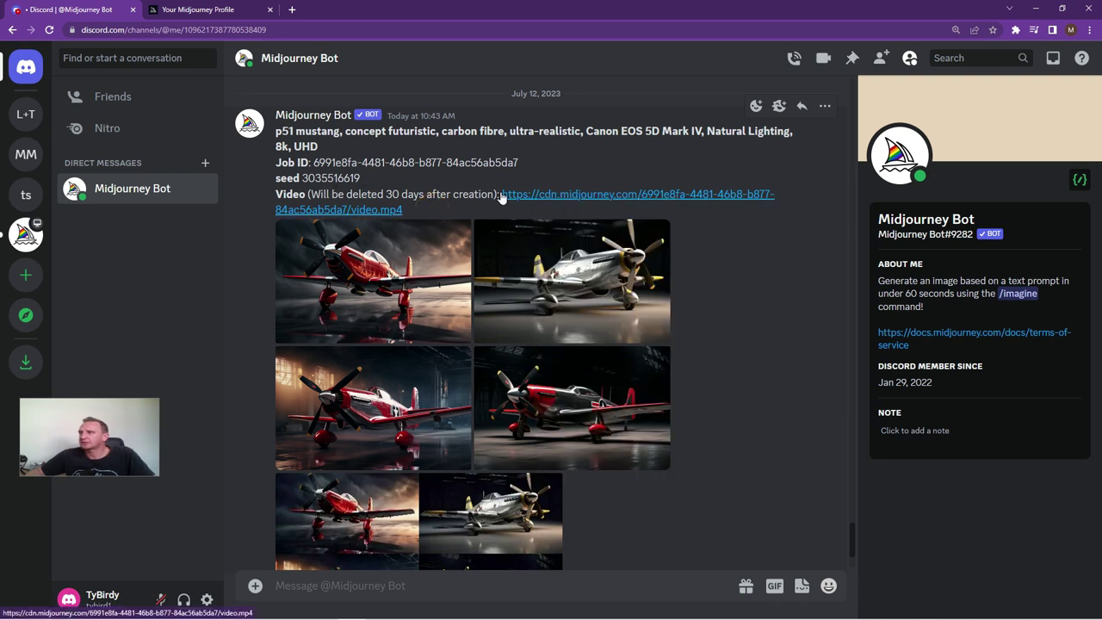
{"action": "left_click_drag", "start_coordinate": [500, 195], "coordinate": [505, 211]}
{"action": "key", "text": "ctrl+c"}
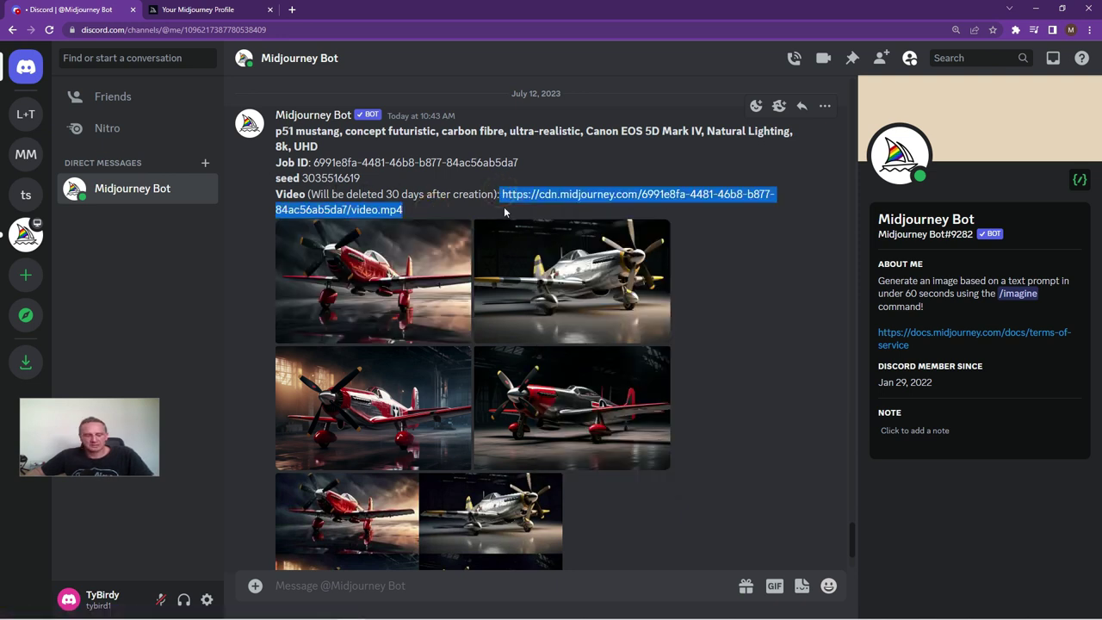
{"action": "left_click", "coordinate": [292, 10]}
{"action": "left_click", "coordinate": [293, 24]}
{"action": "key", "text": "ctrl+v"}
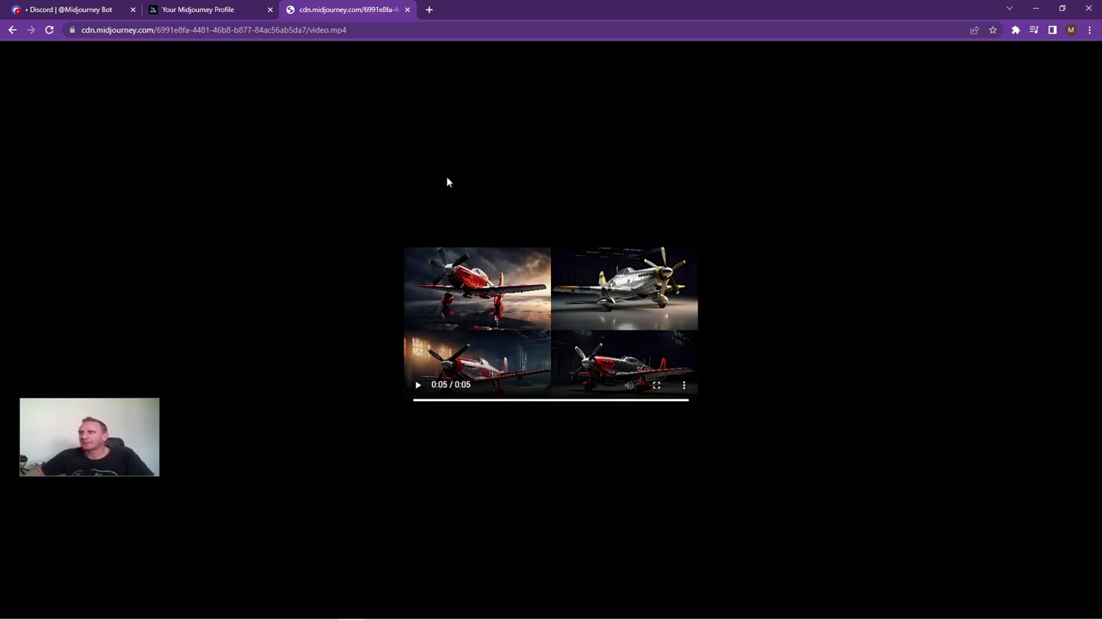
{"action": "left_click", "coordinate": [407, 10]}
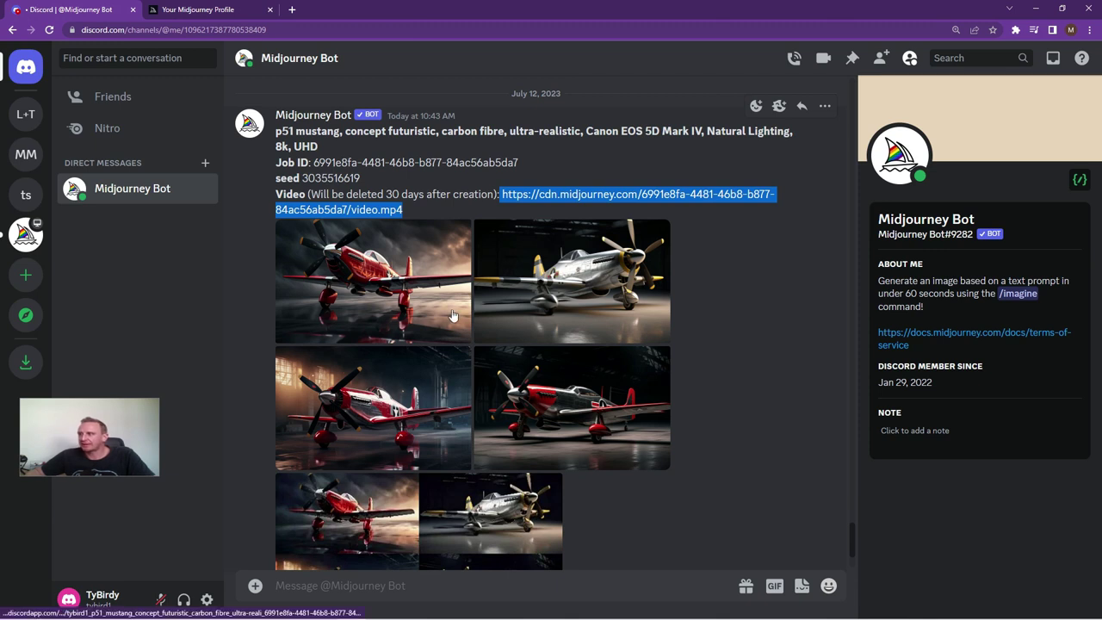
Go back to the LevelUP+ Tutorial server and view the P-51 Mustang grid enlarged.
{"action": "scroll", "coordinate": [472, 293], "scroll_direction": "down", "scroll_amount": 1}
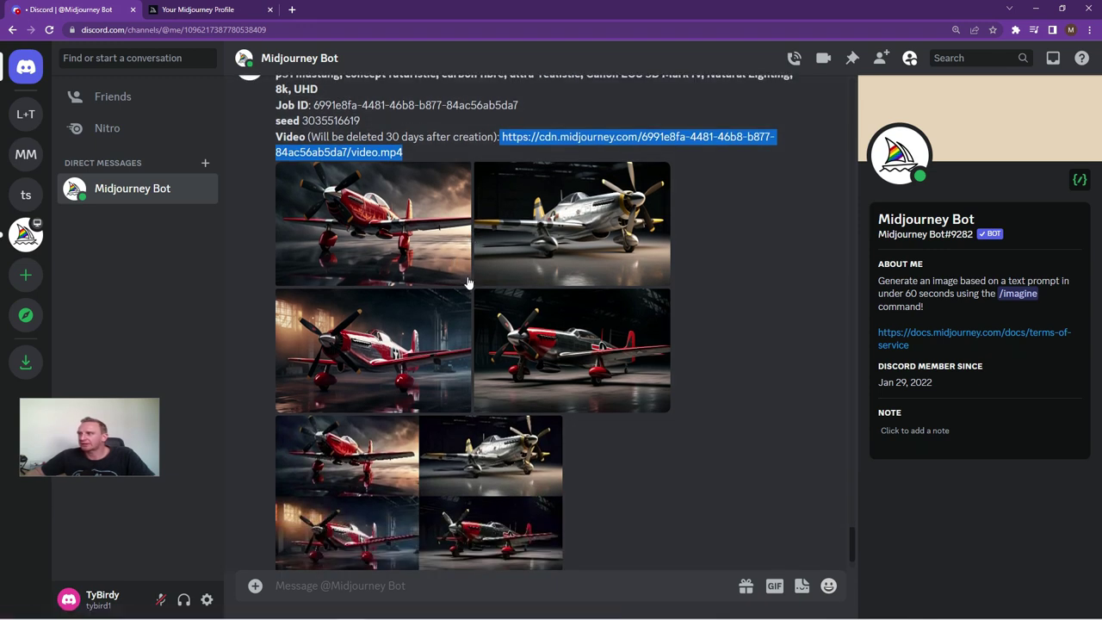
{"action": "left_click", "coordinate": [25, 113]}
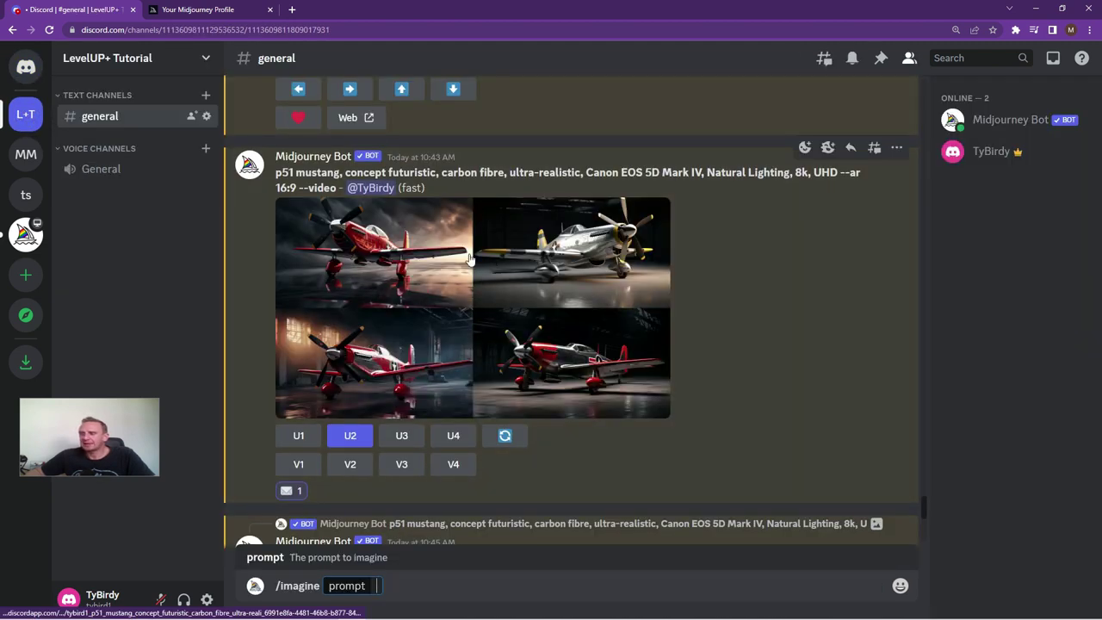
{"action": "scroll", "coordinate": [493, 284], "scroll_direction": "down", "scroll_amount": 1}
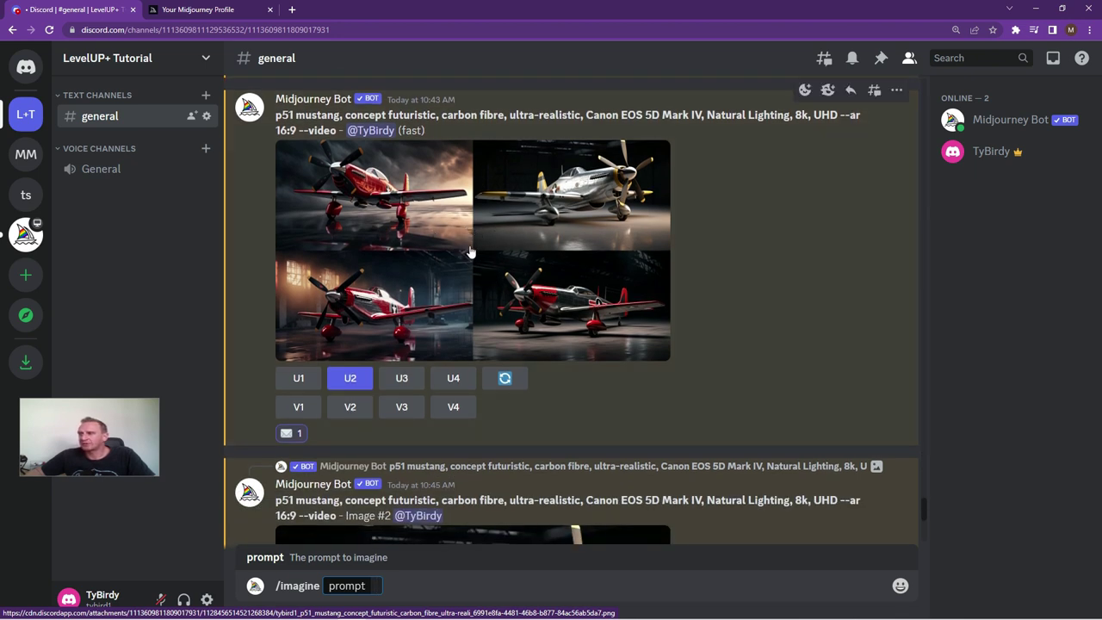
{"action": "left_click", "coordinate": [470, 250]}
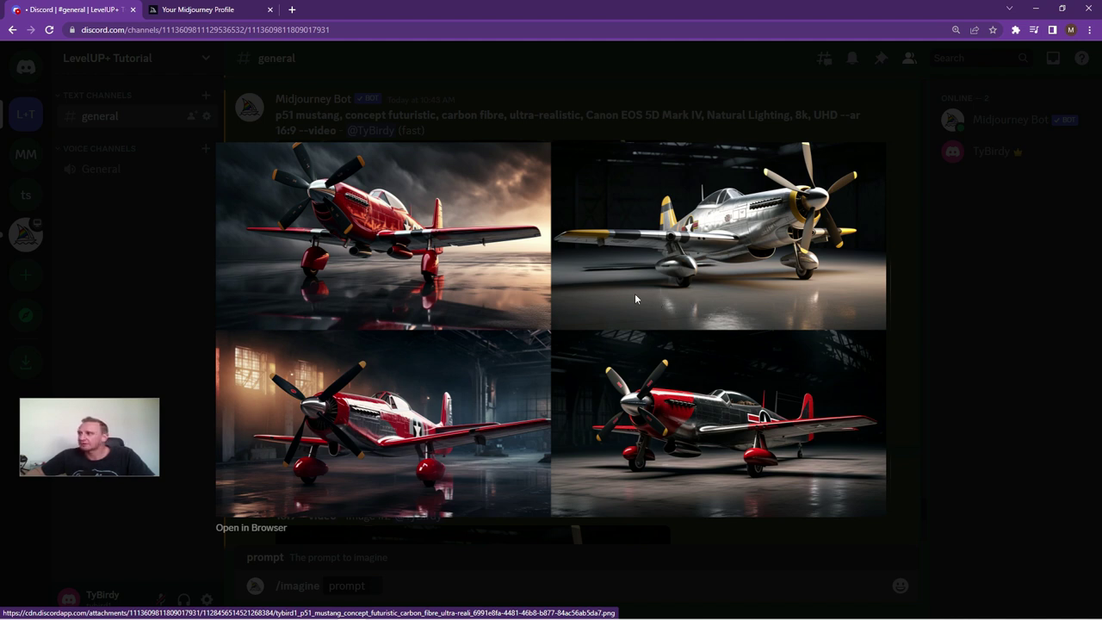
{"action": "left_click", "coordinate": [901, 268]}
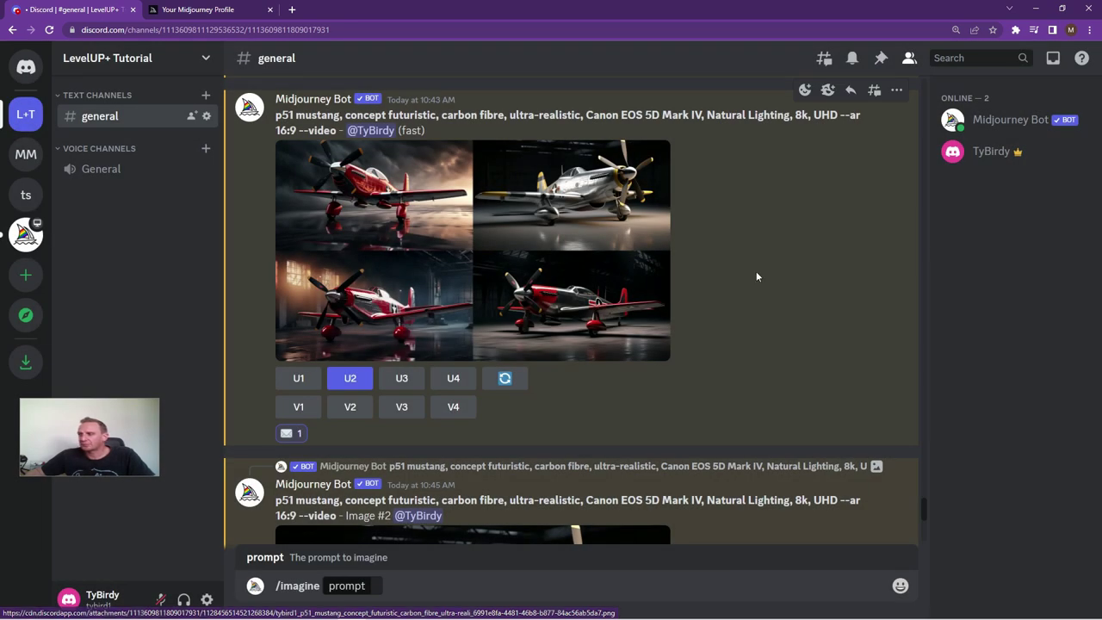
Scroll the #general channel back to the truck Image #4 message.
{"action": "scroll", "coordinate": [751, 255], "scroll_direction": "down", "scroll_amount": 3}
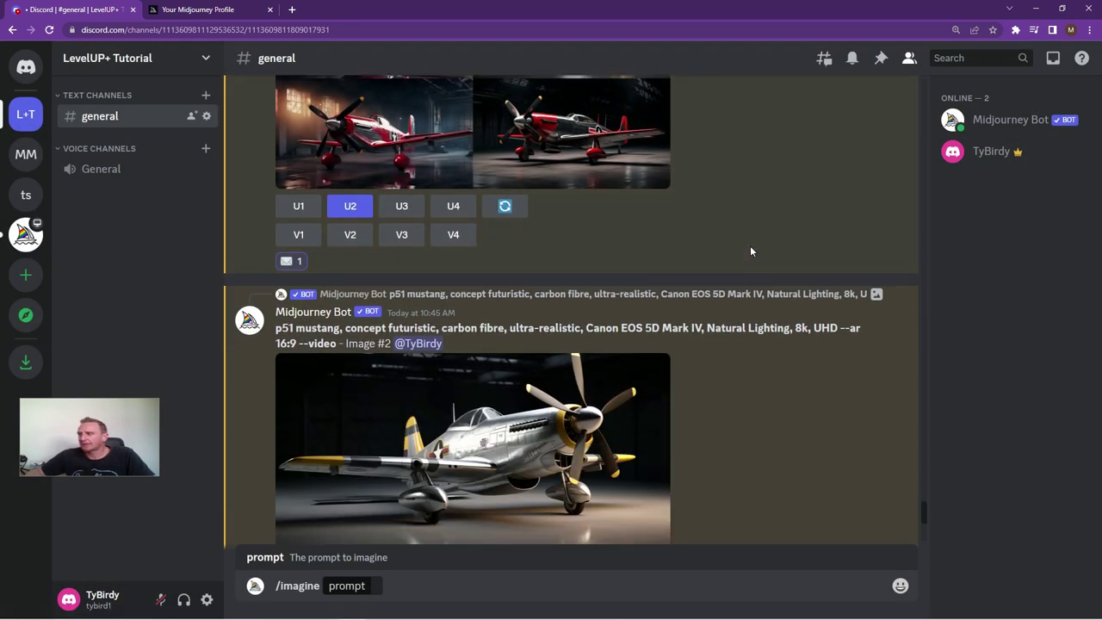
{"action": "scroll", "coordinate": [750, 249], "scroll_direction": "down", "scroll_amount": 3}
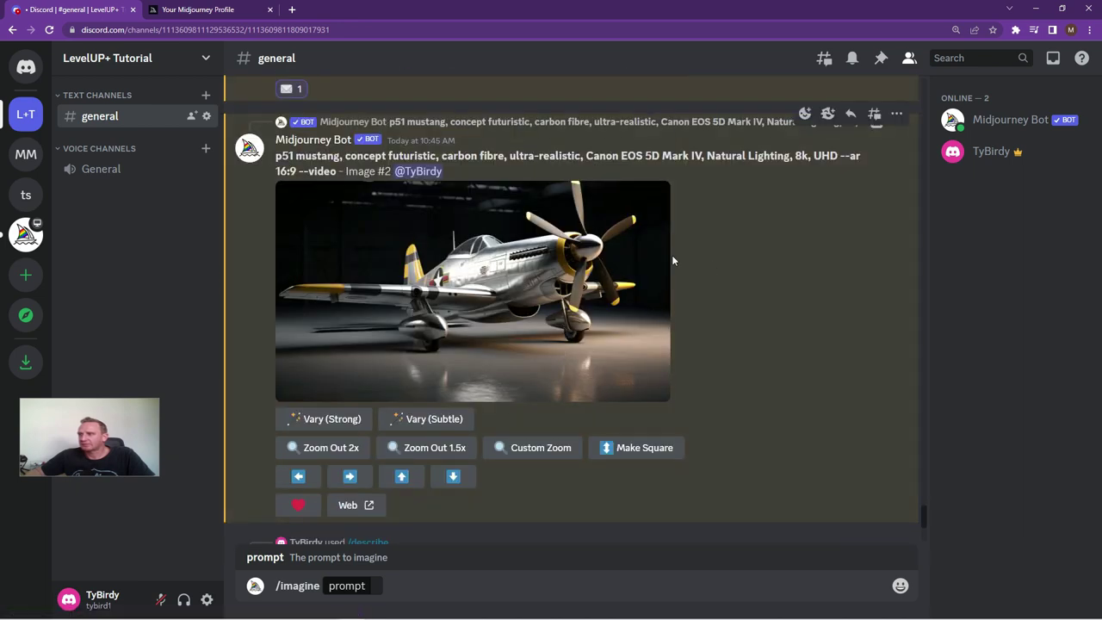
{"action": "scroll", "coordinate": [697, 253], "scroll_direction": "down", "scroll_amount": 4}
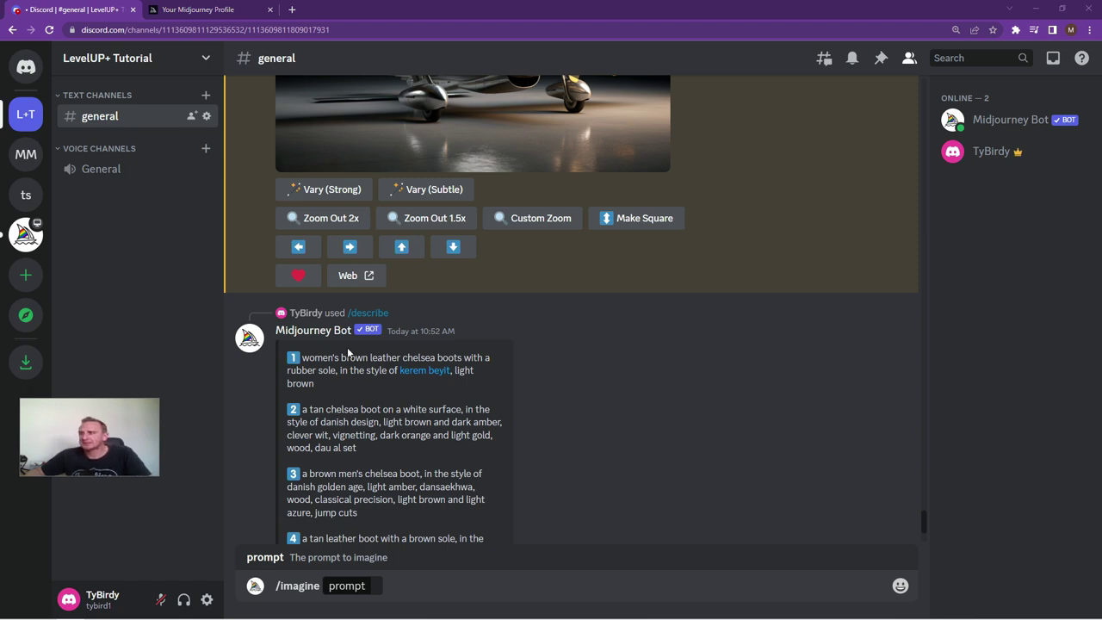
{"action": "scroll", "coordinate": [559, 340], "scroll_direction": "up", "scroll_amount": 3}
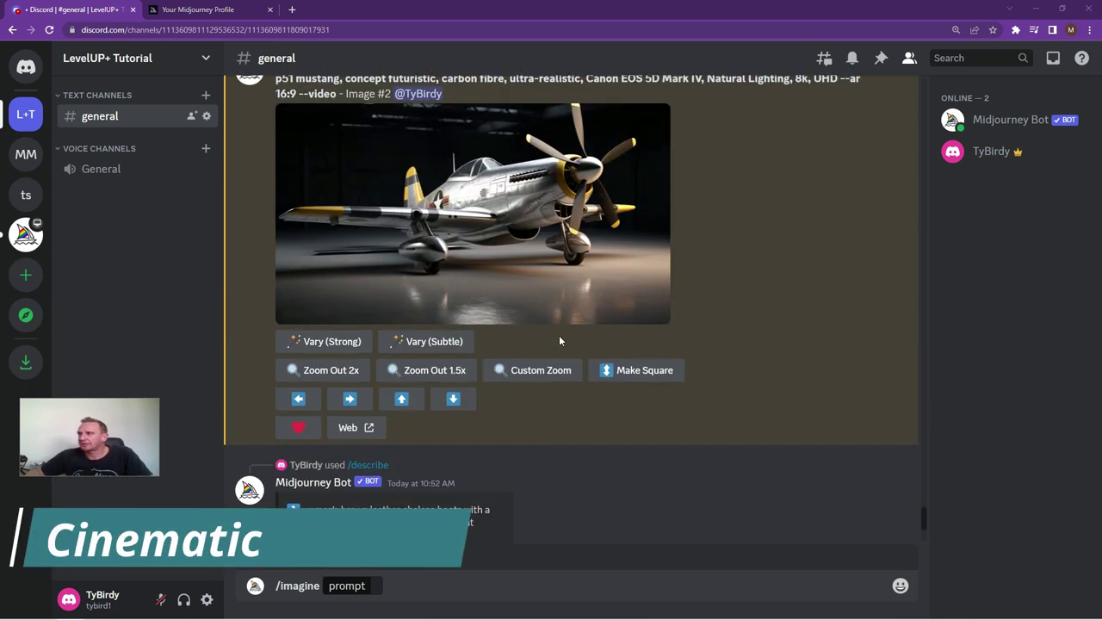
{"action": "scroll", "coordinate": [558, 341], "scroll_direction": "down", "scroll_amount": 3}
{"action": "scroll", "coordinate": [558, 341], "scroll_direction": "down", "scroll_amount": 2}
{"action": "scroll", "coordinate": [558, 340], "scroll_direction": "up", "scroll_amount": 5}
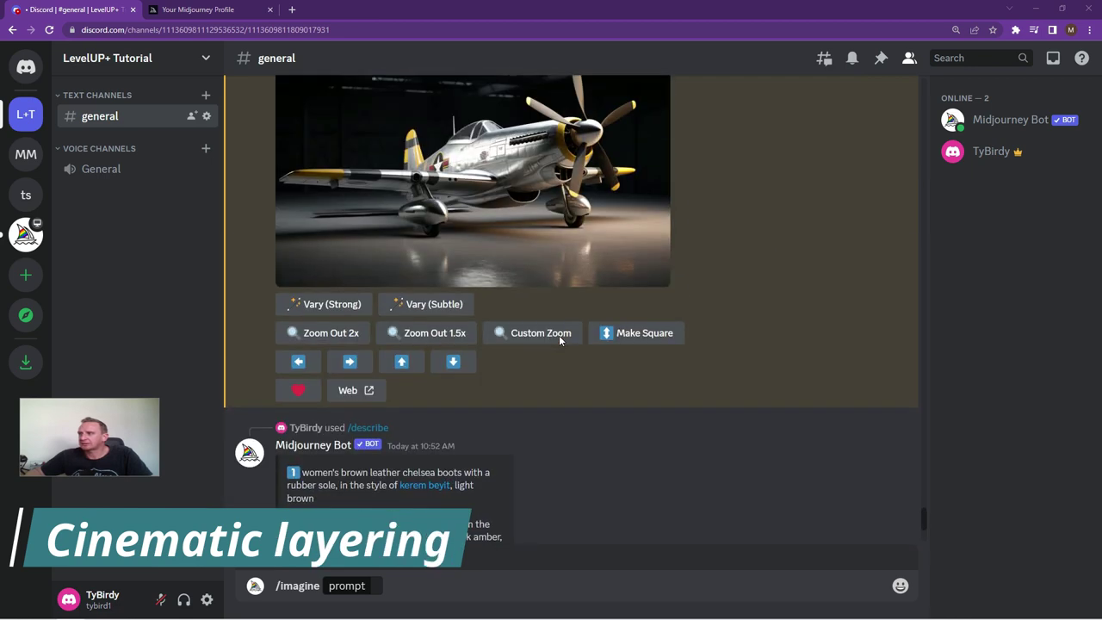
{"action": "scroll", "coordinate": [513, 386], "scroll_direction": "up", "scroll_amount": 10}
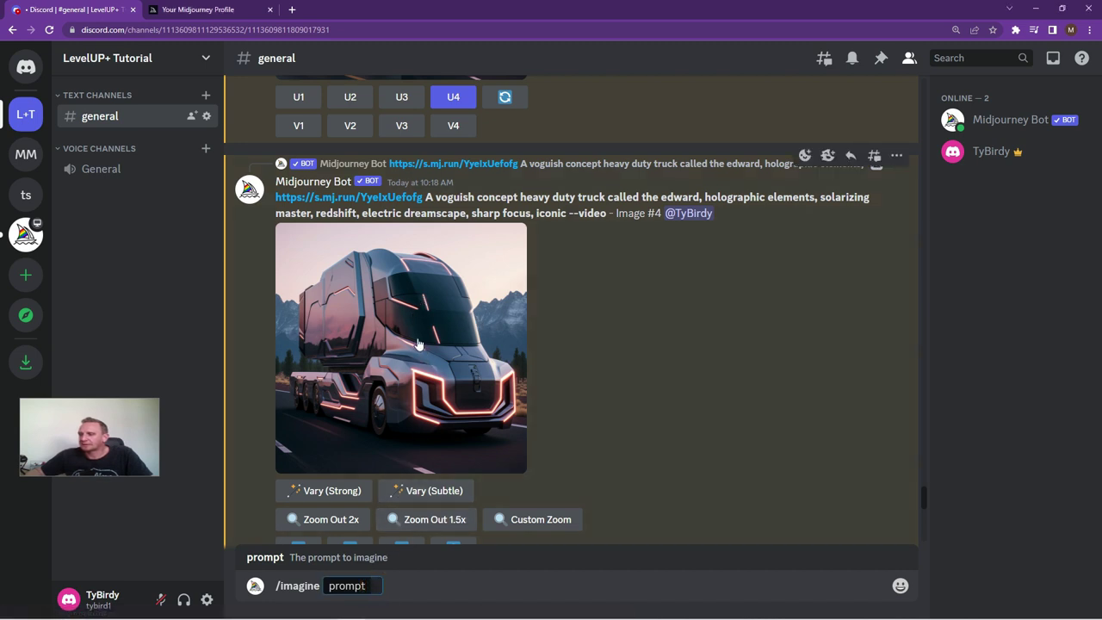
Submit an /imagine prompt of the truck image link plus the cinematic naval-base action-scene text.
{"action": "left_click_drag", "start_coordinate": [416, 338], "coordinate": [374, 587]}
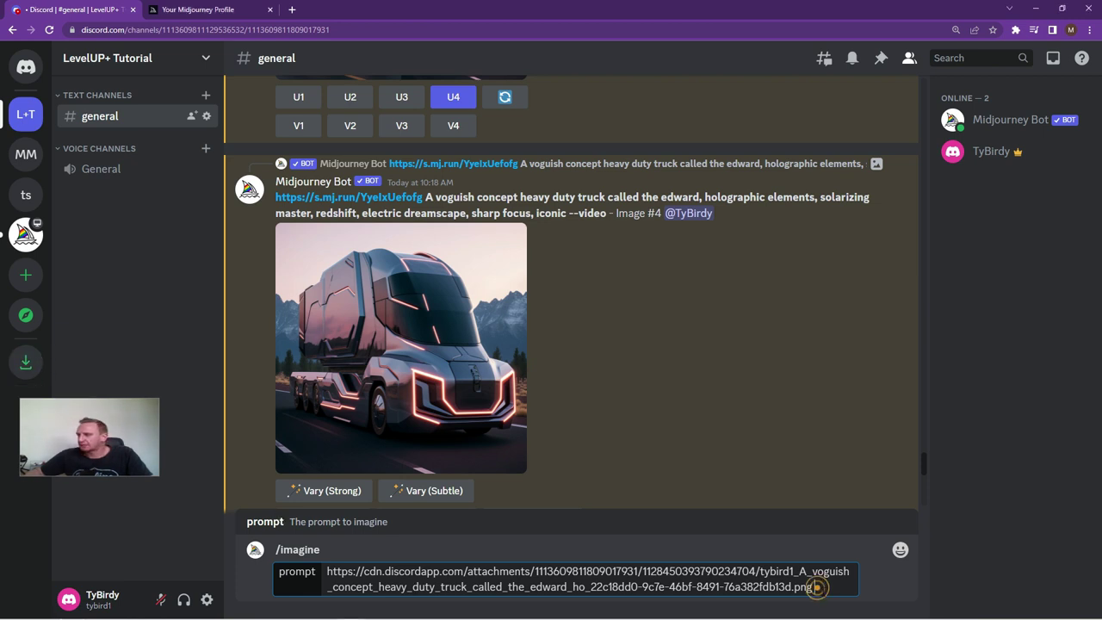
{"action": "type", "text": "Cinematic, action scene, in Futuristic naval base burning planes, Jerry Bruckheimer, Master Shot, Phantom High Speed Camera, Sunshine, extreme detail, beautiful textures, ultra realistic, intense face, 8k, UHD"}
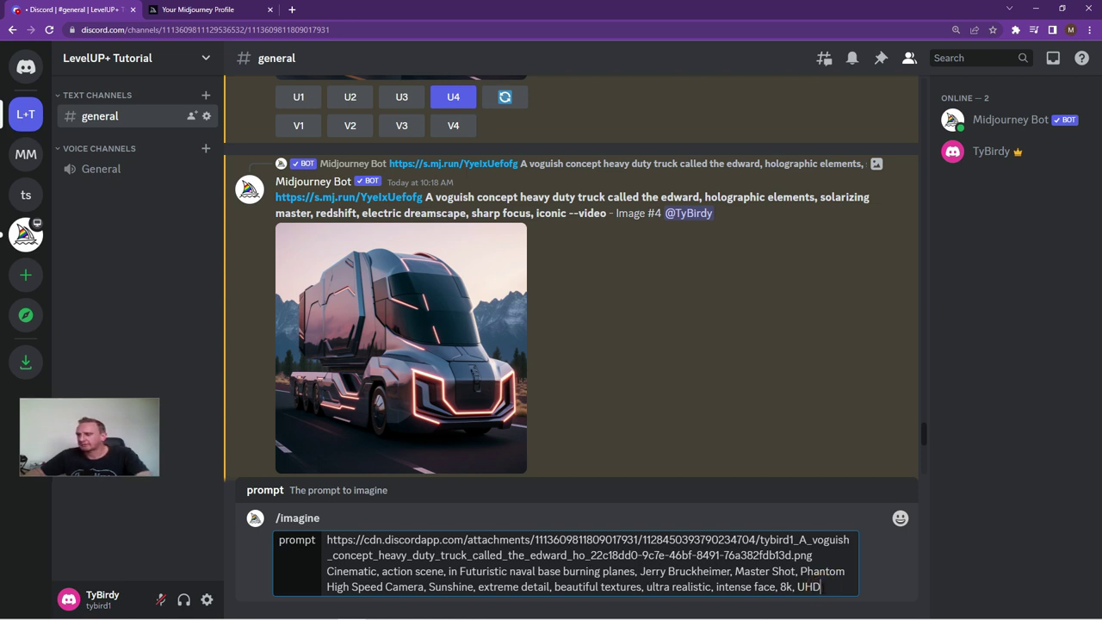
{"action": "key", "text": "Return"}
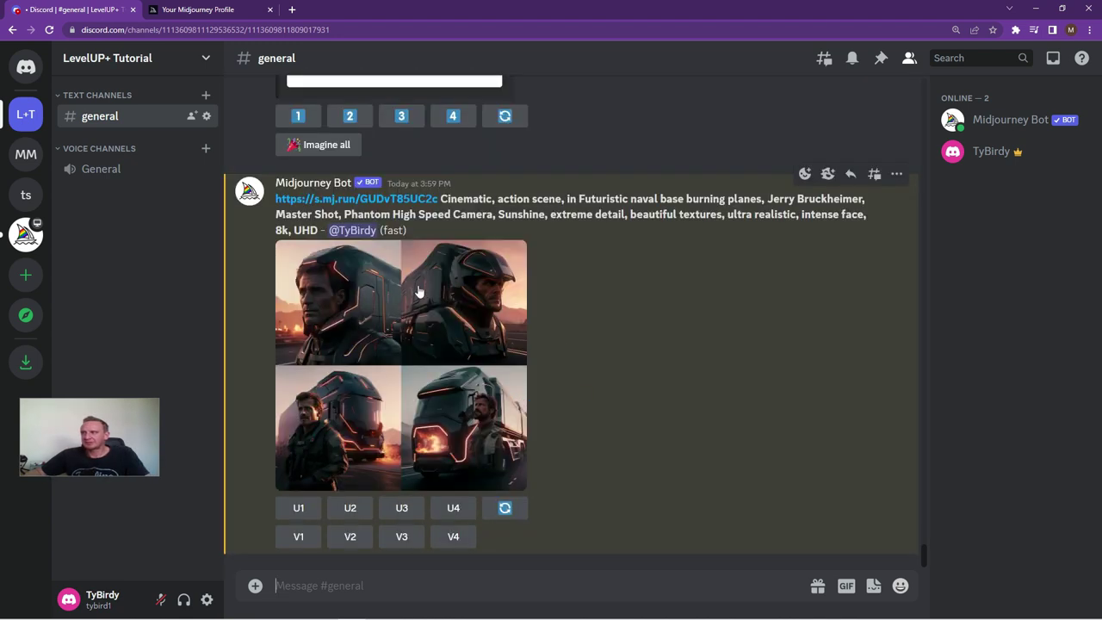
Preview the new cinematic truck grid full size, then start a new message.
{"action": "left_click", "coordinate": [418, 344]}
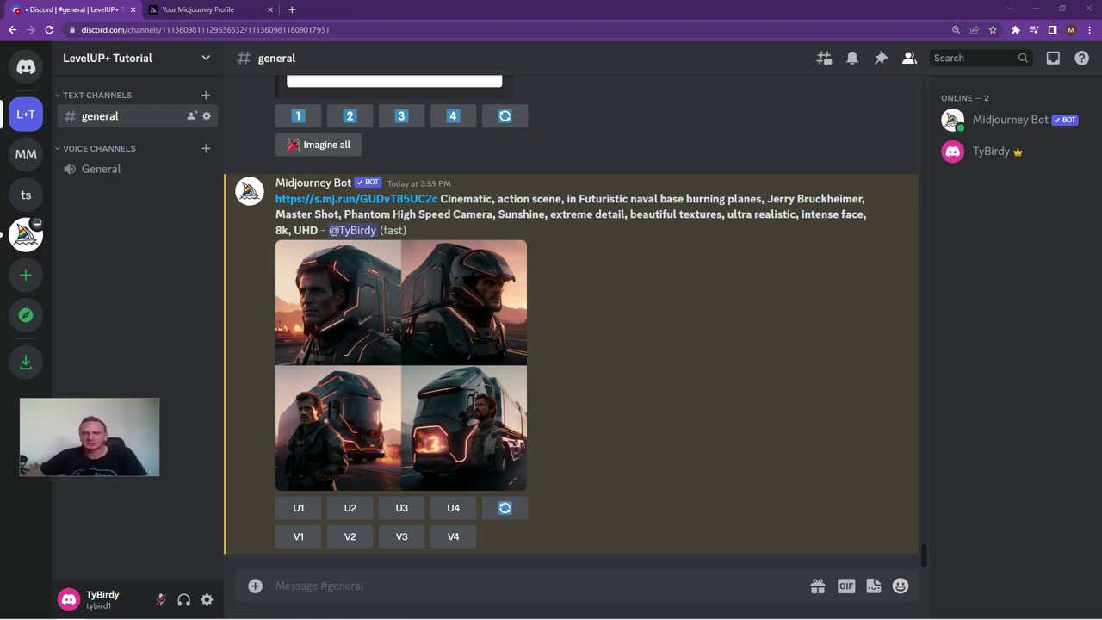
{"action": "left_click", "coordinate": [302, 586]}
Submit the sleek futuristic concept electric car prompt with --ar 16:9 and preview the grid.
{"action": "type", "text": "/ima"}
{"action": "key", "text": "Tab"}
{"action": "type", "text": "Image of a sleek, futuristic concept electric car that combines cutting - edge technology with a bold, eye - catching design, octane render, d5render, 8k resolution, very detailed. -- ar 16:9"}
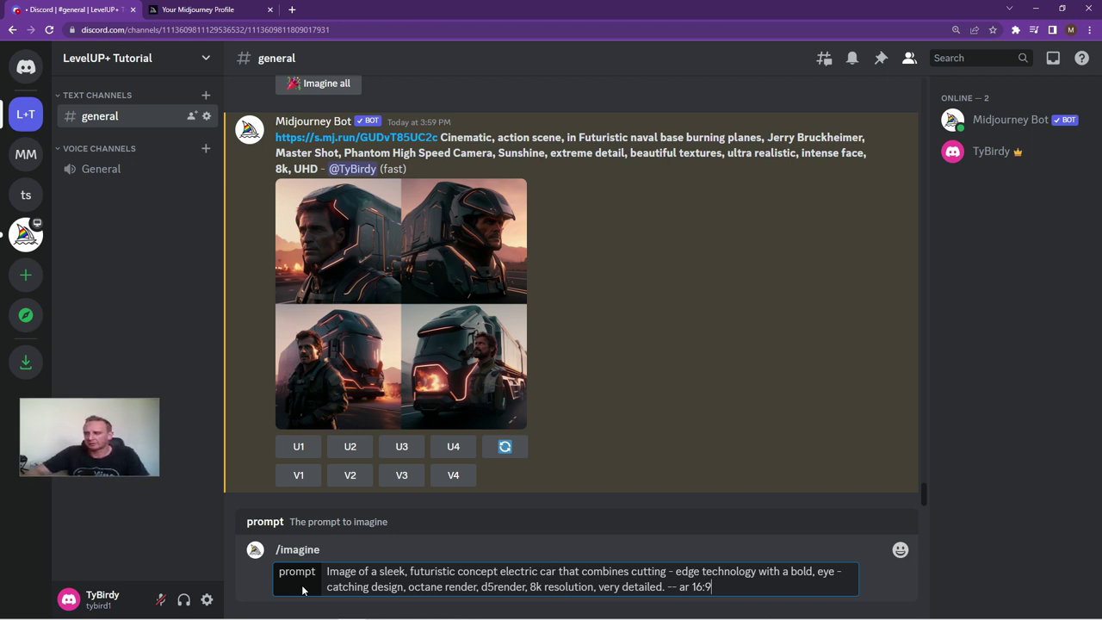
{"action": "key", "text": "Return"}
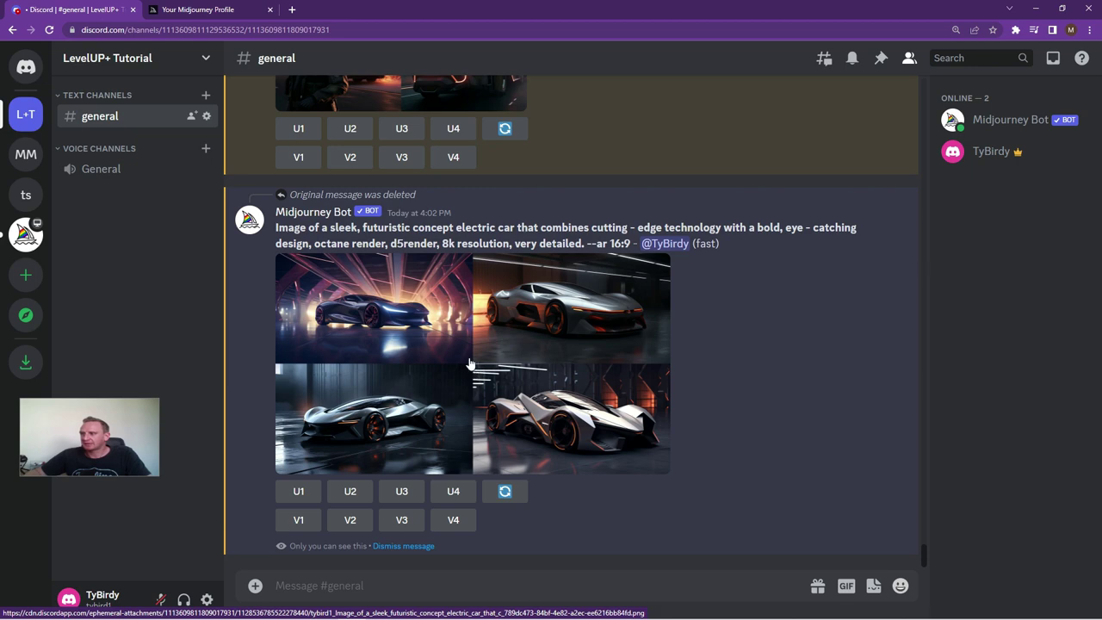
{"action": "left_click", "coordinate": [470, 365]}
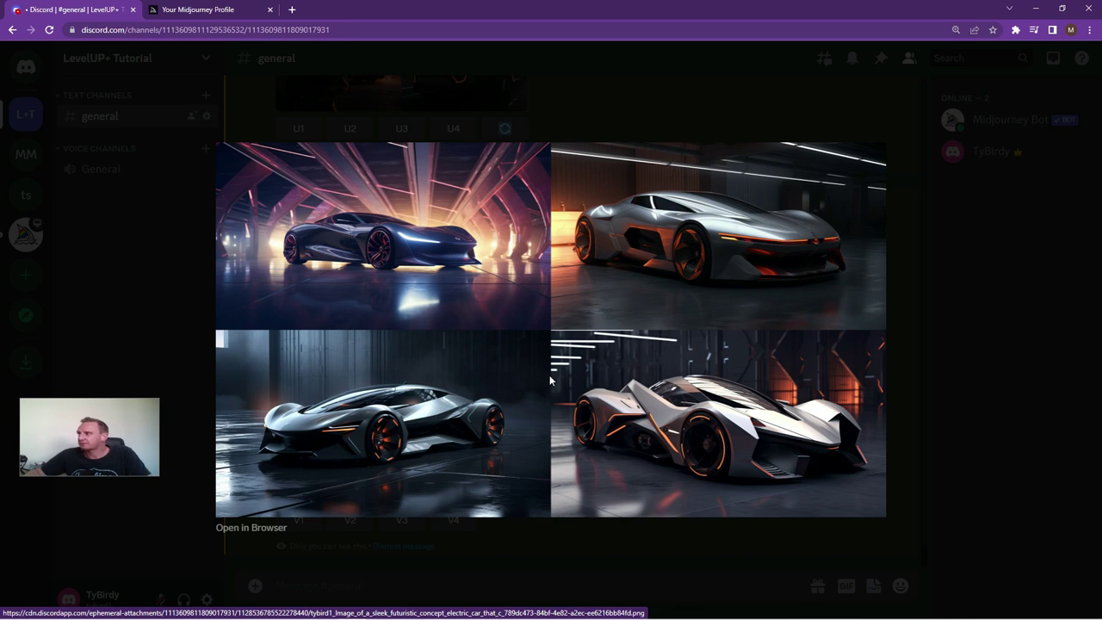
{"action": "left_click", "coordinate": [904, 306]}
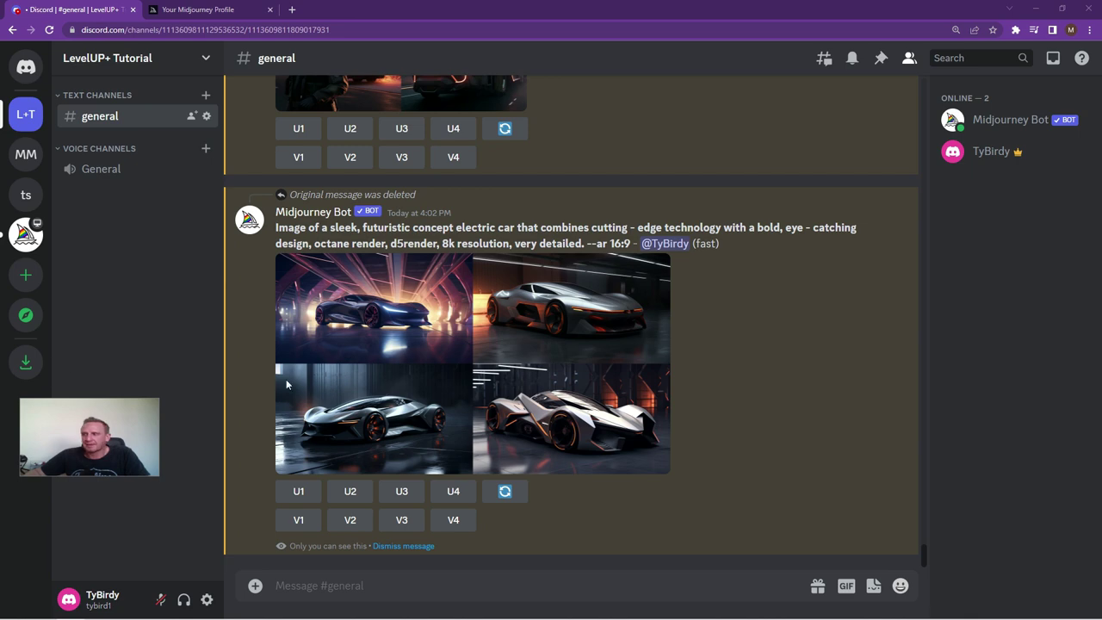
Submit the aggressive, angular Batmobile prompt with cinematic lighting at --ar 16:9 and preview the grid.
{"action": "left_click", "coordinate": [337, 584]}
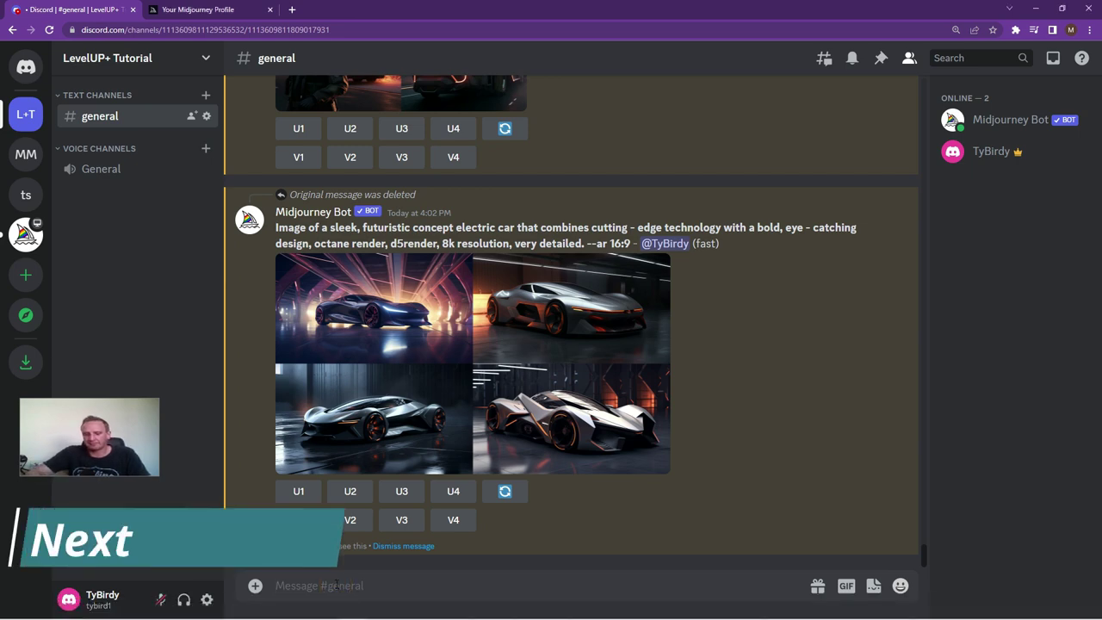
{"action": "type", "text": "/imag"}
{"action": "key", "text": "Tab"}
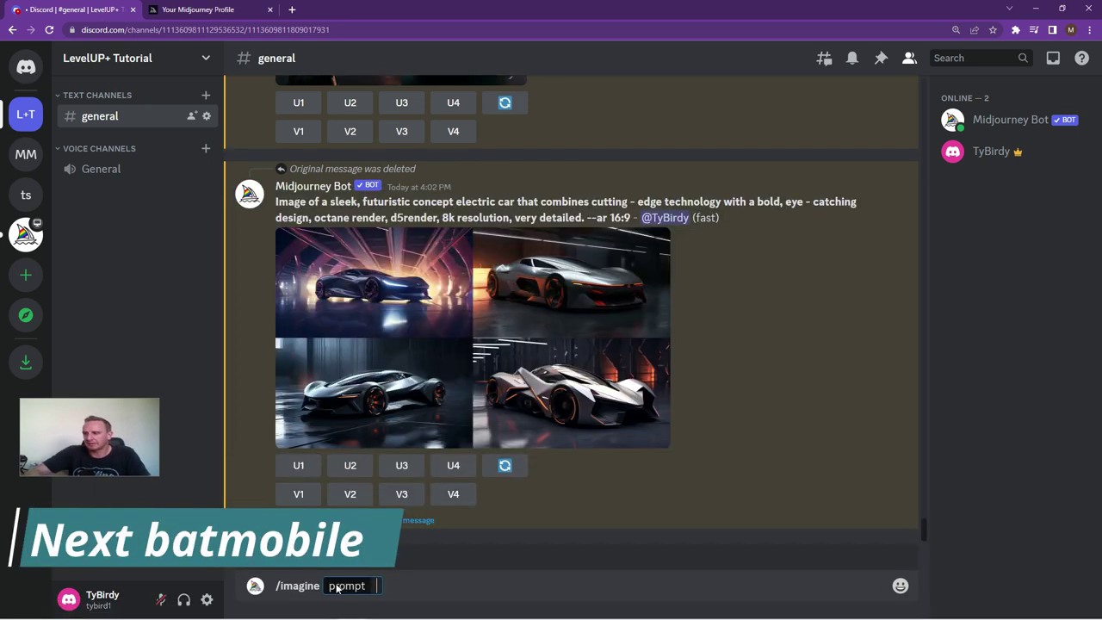
{"action": "type", "text": "Batmobile concept with aggressive design, angular structure, aerodynamic lines, giving it a powerful and dynamic apearance. Apearance also has a tactical robust design. Cinematic lighting --ar 16:9"}
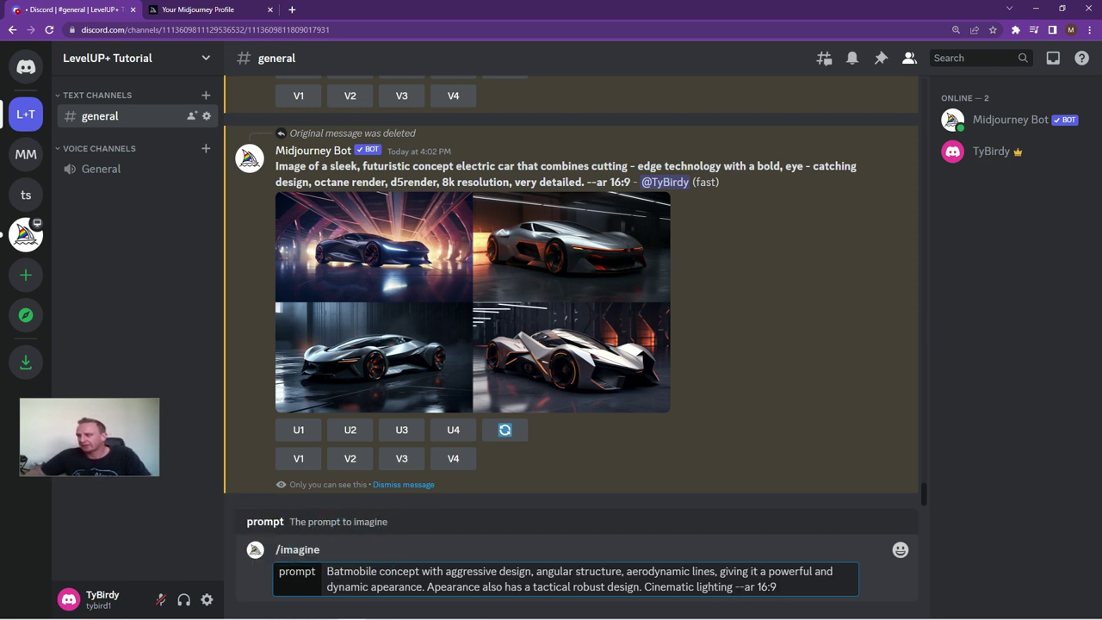
{"action": "key", "text": "Return"}
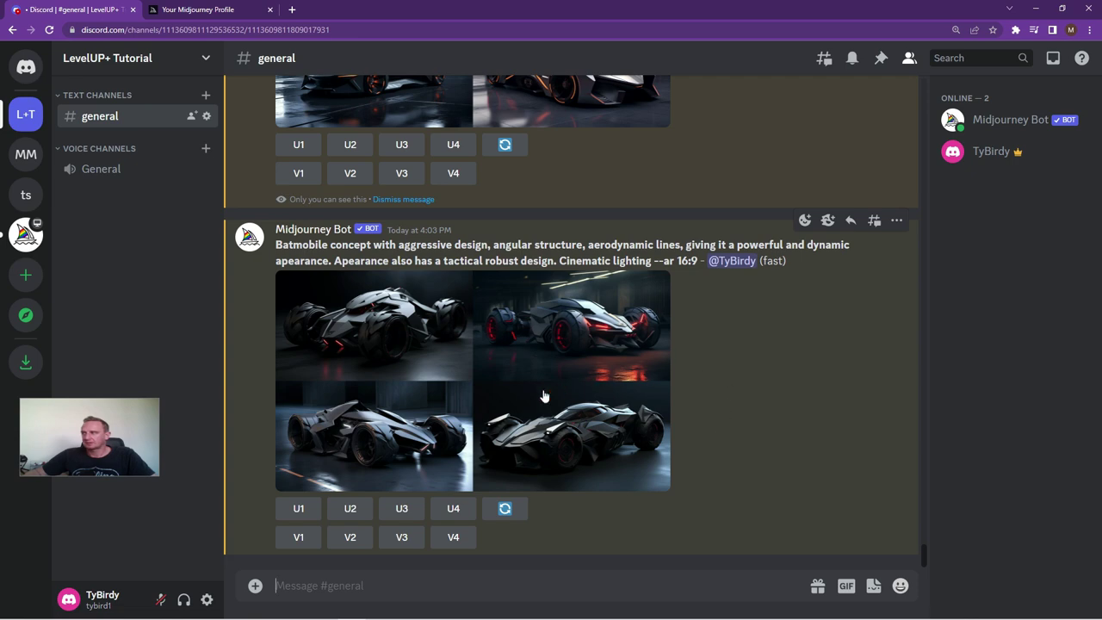
{"action": "left_click", "coordinate": [485, 387]}
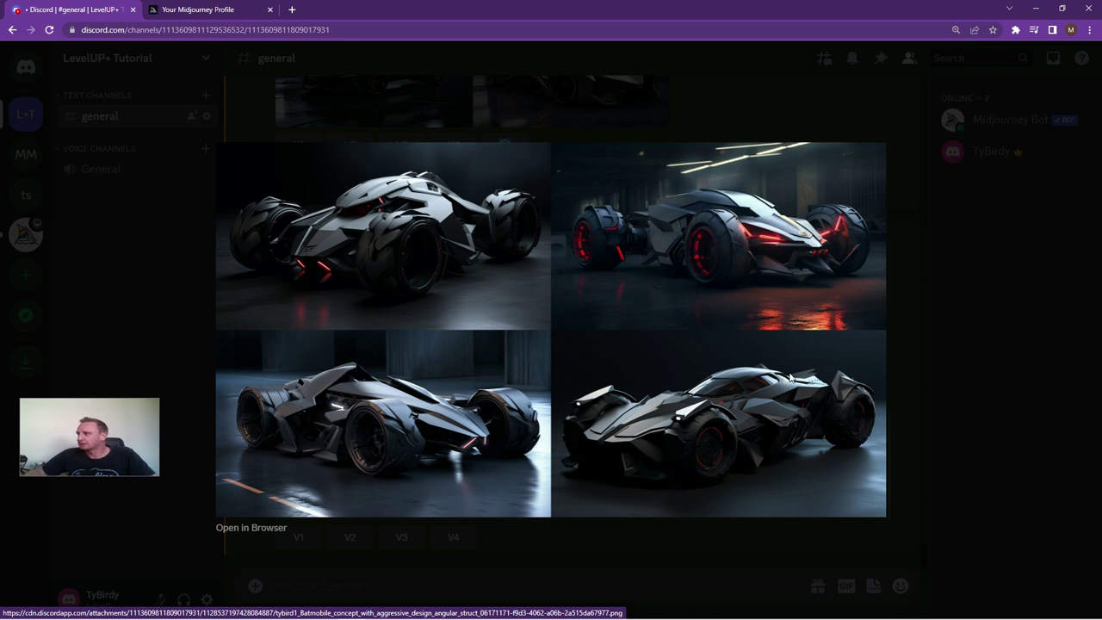
{"action": "left_click", "coordinate": [918, 292]}
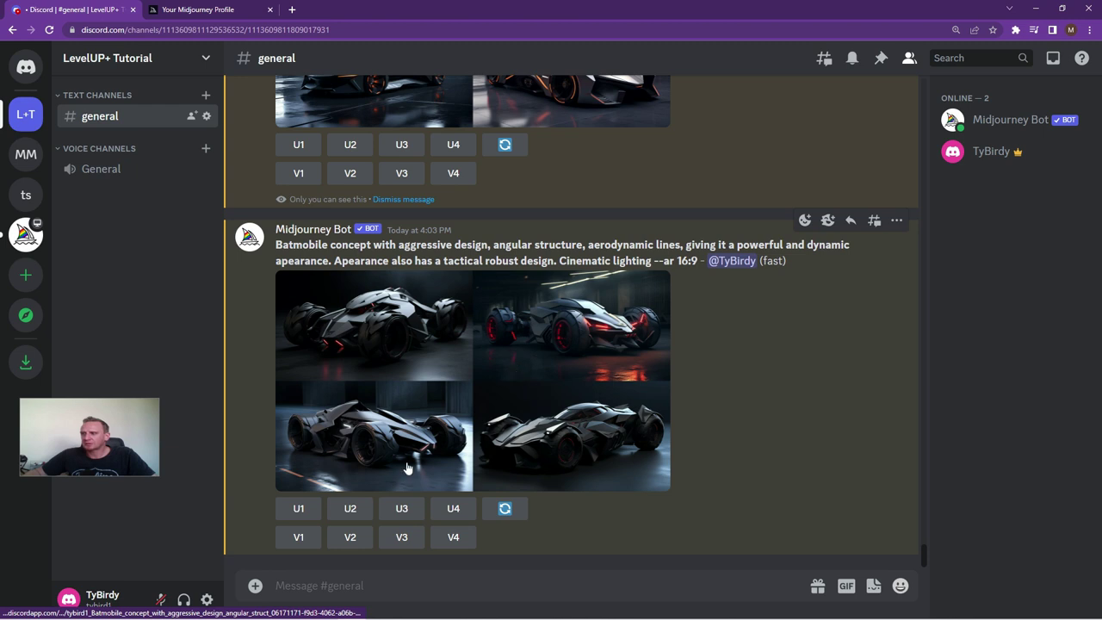
{"action": "left_click", "coordinate": [303, 582]}
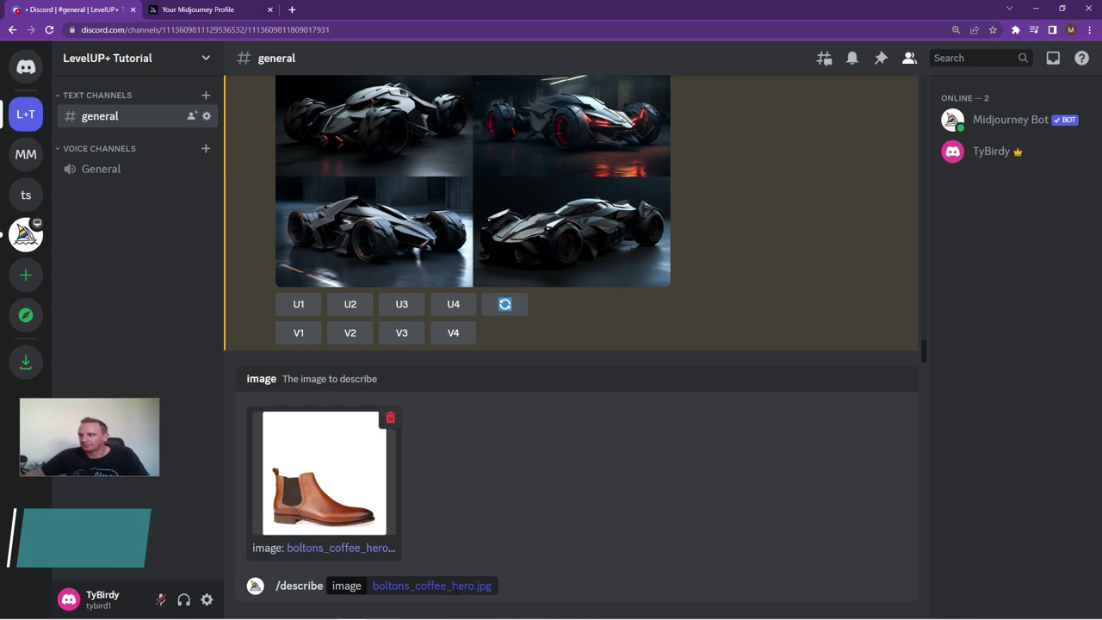
Send /describe with the boltons_coffee_hero.jpg boot photo attached.
{"action": "left_click", "coordinate": [495, 590]}
{"action": "key", "text": "Return"}
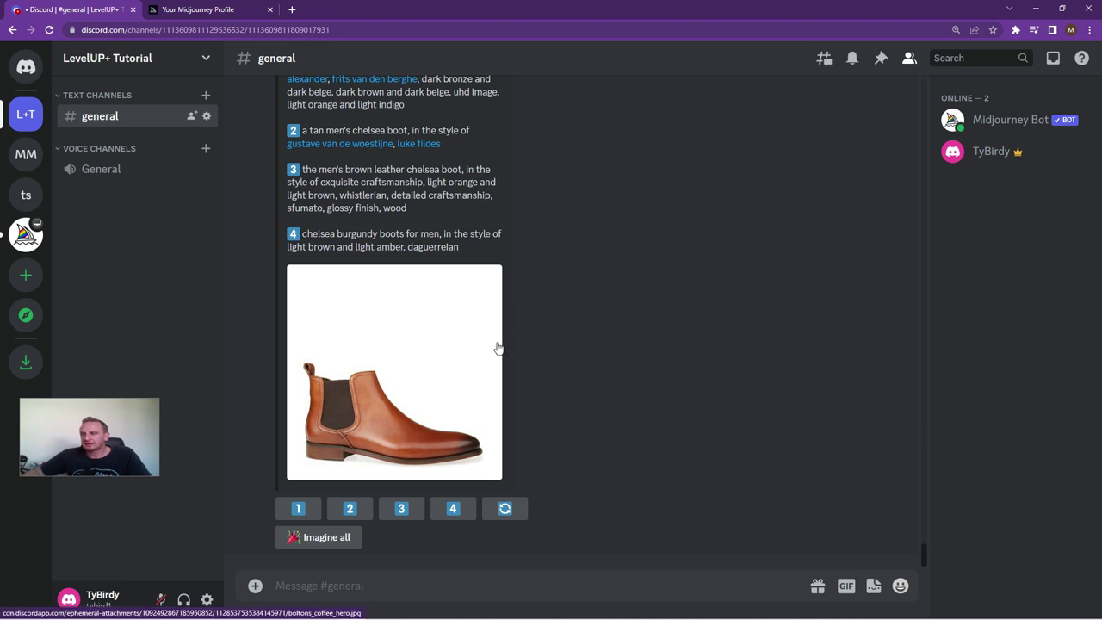
Submit the chelsea boot image link followed by the 'voguish concept mens shoe called the Duke' prompt.
{"action": "left_click", "coordinate": [311, 584]}
{"action": "type", "text": "/des"}
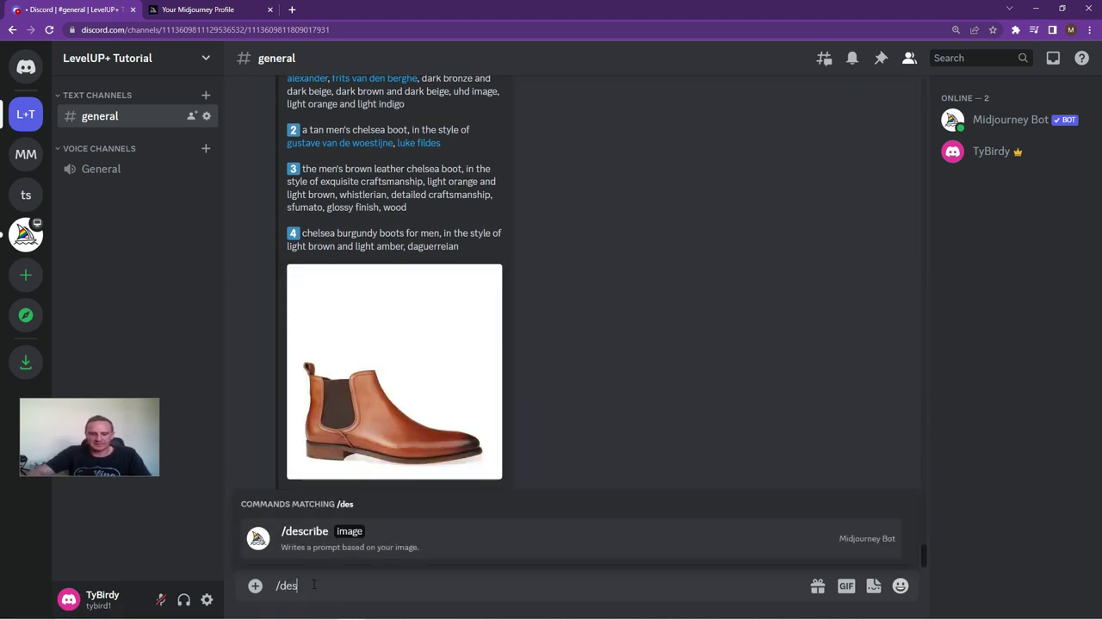
{"action": "type", "text": "civ"}
{"action": "key", "text": "BackSpace"}
{"action": "key", "text": "BackSpace"}
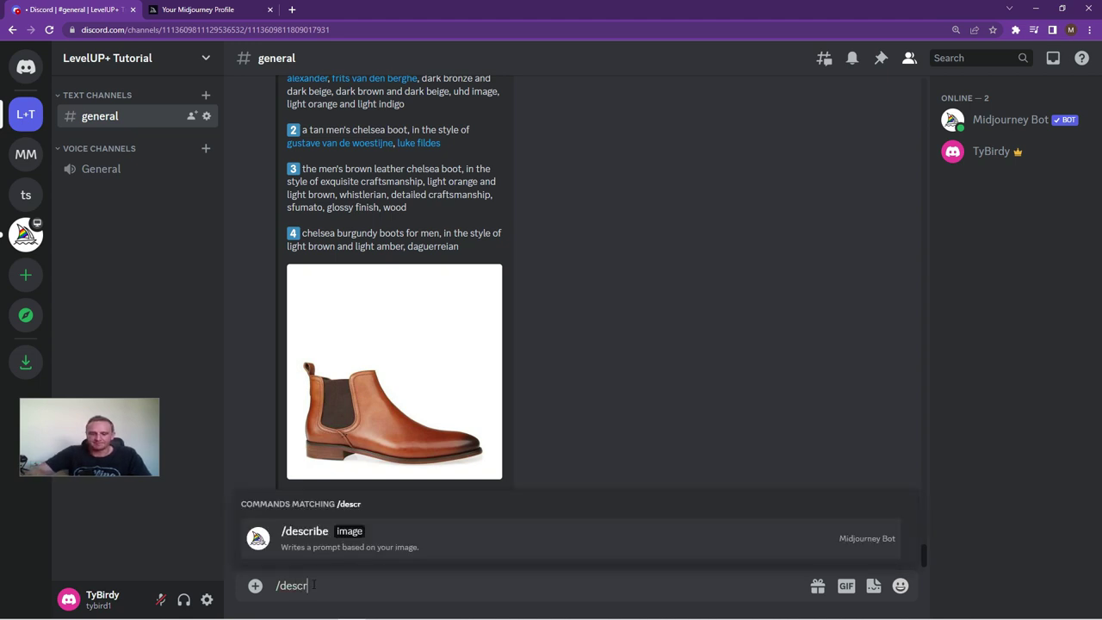
{"action": "key", "text": "BackSpace"}
{"action": "key", "text": "BackSpace"}
{"action": "key", "text": "BackSpace"}
{"action": "key", "text": "BackSpace"}
{"action": "key", "text": "BackSpace"}
{"action": "type", "text": "/imagin"}
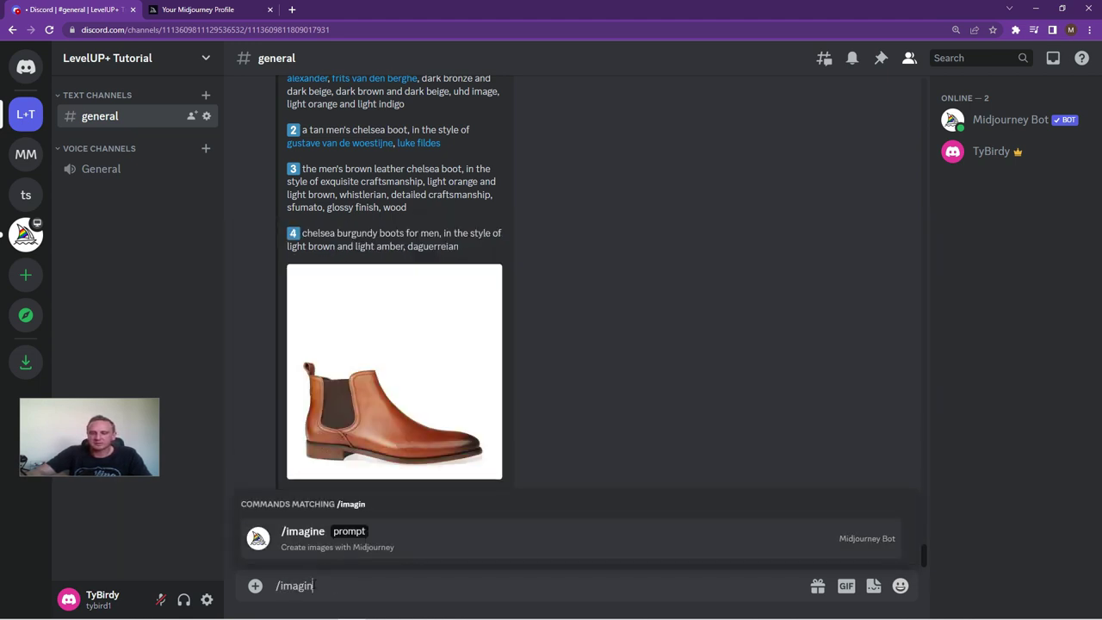
{"action": "key", "text": "Tab"}
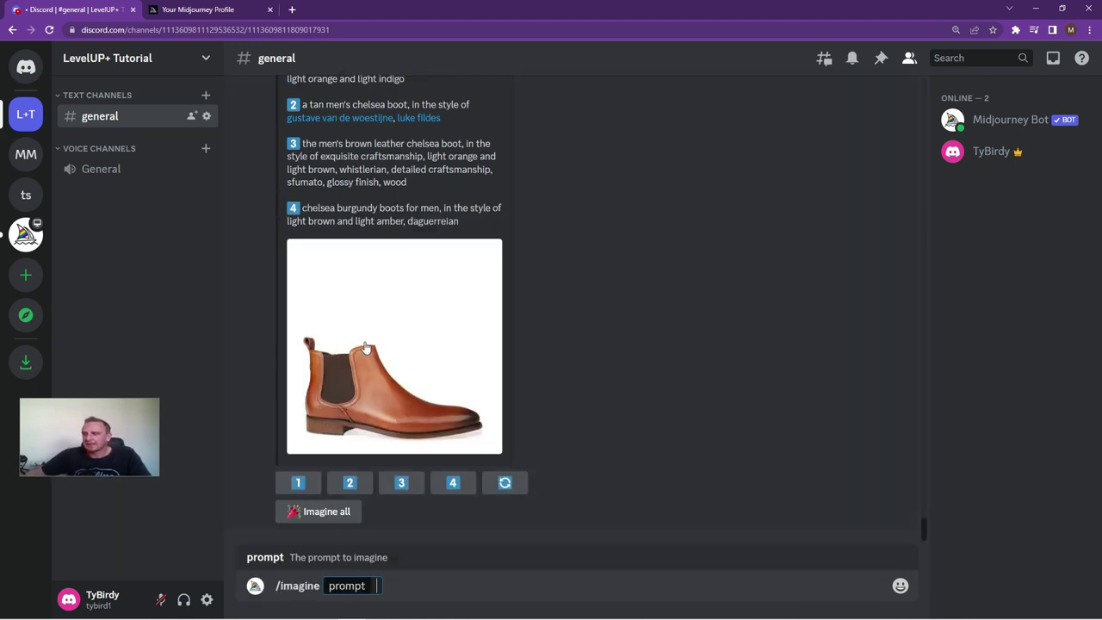
{"action": "left_click_drag", "start_coordinate": [380, 364], "coordinate": [373, 590]}
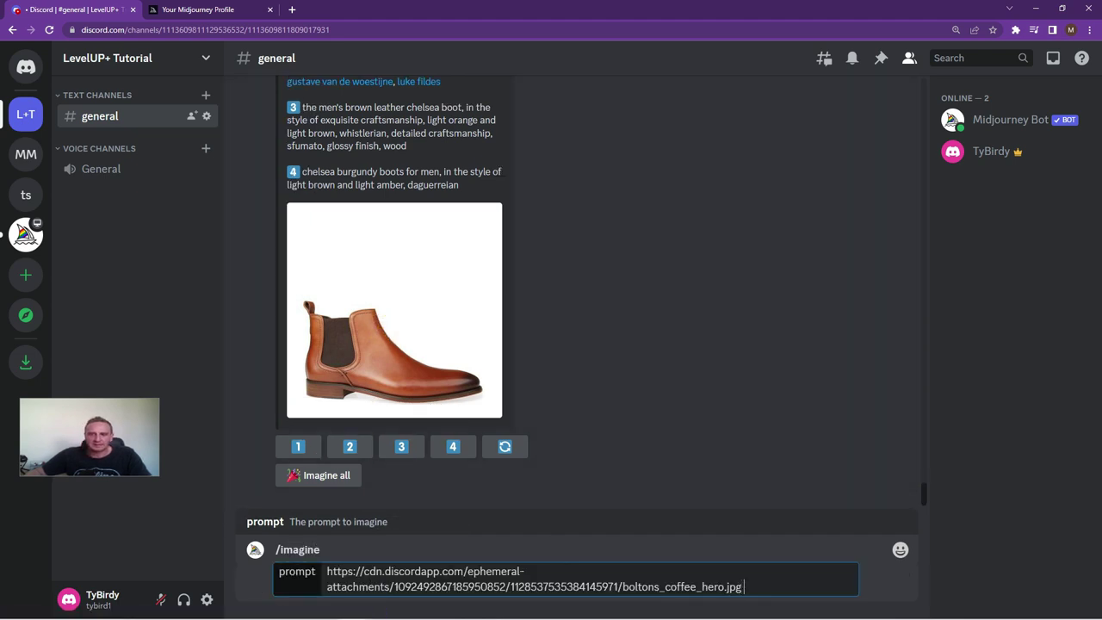
{"action": "left_click", "coordinate": [328, 586]}
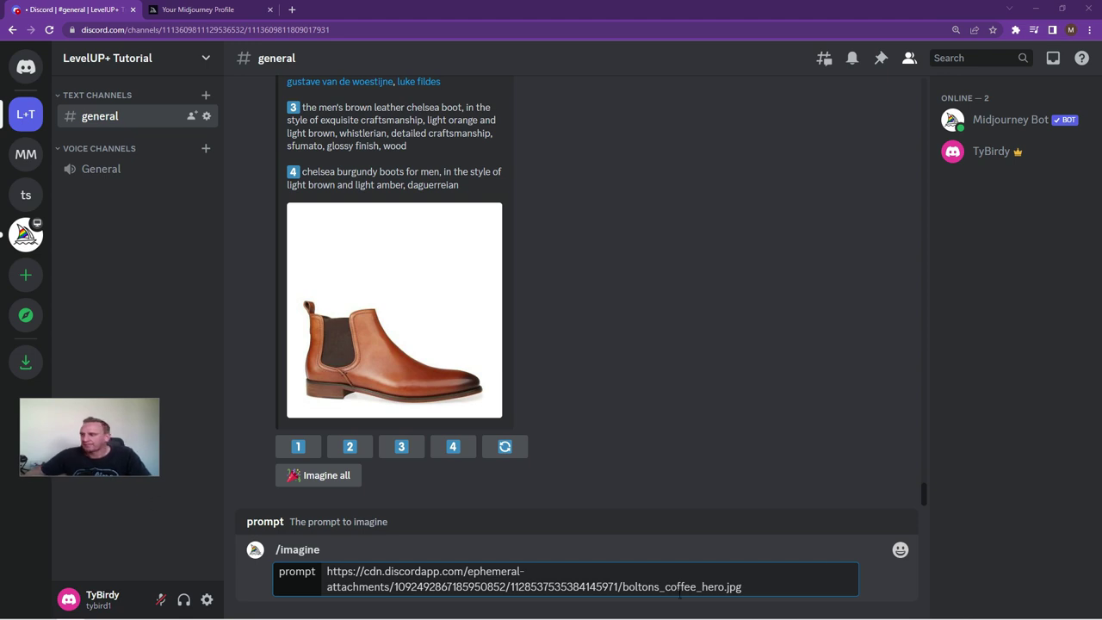
{"action": "left_click", "coordinate": [762, 588]}
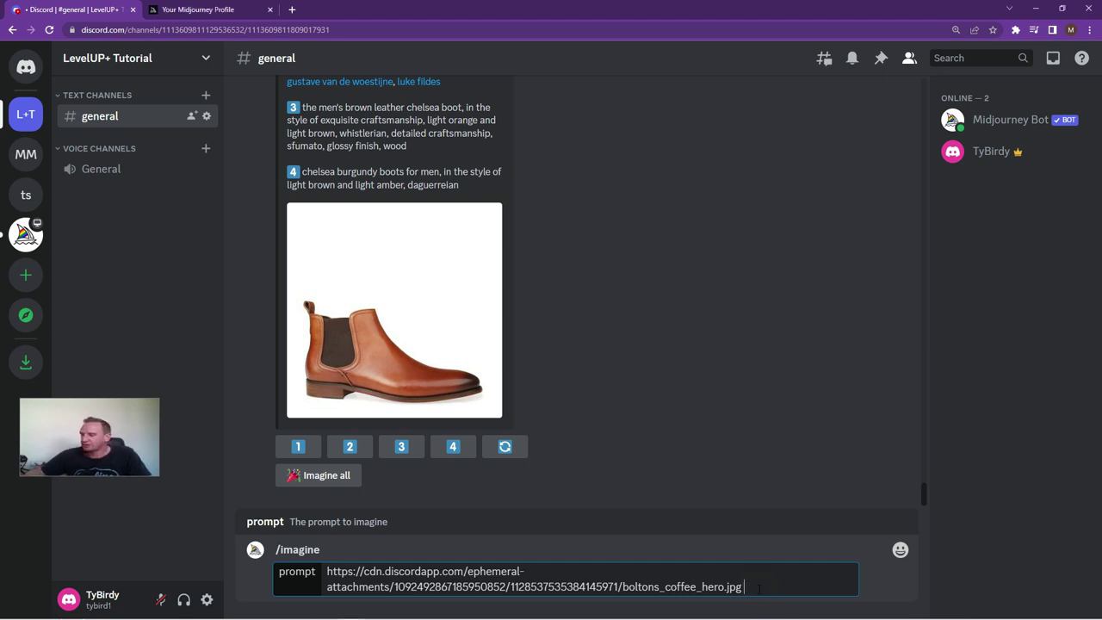
{"action": "type", "text": "A voguish concept mens shoe called the Duke, holographic elements, translucent and ivory, solarizing master, redshift, electric dreamscape, sharp focus, iconic"}
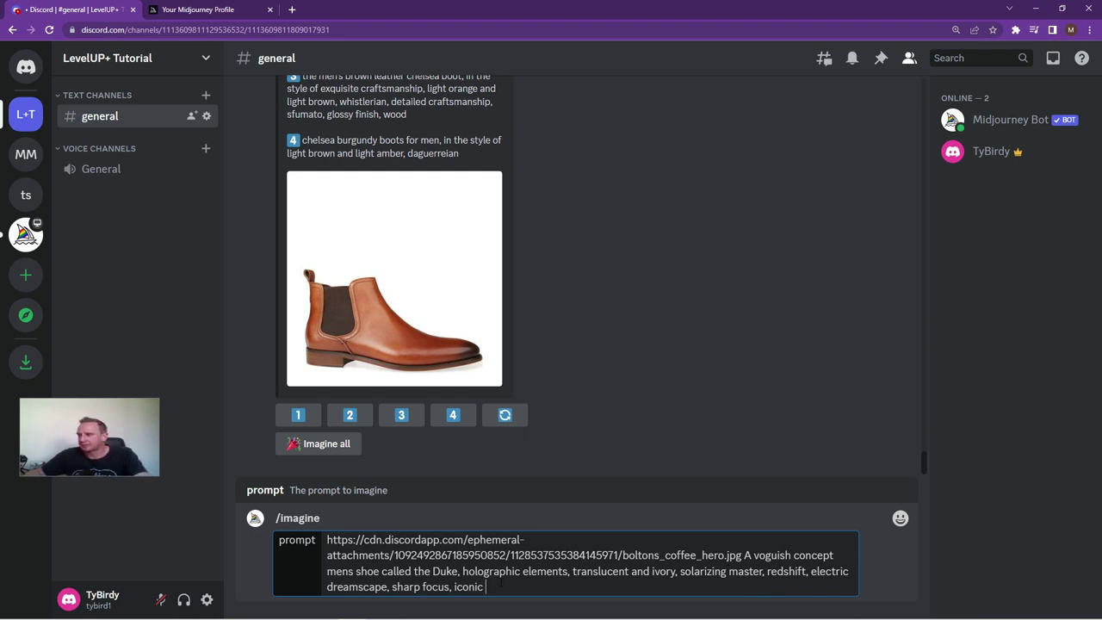
{"action": "key", "text": "Return"}
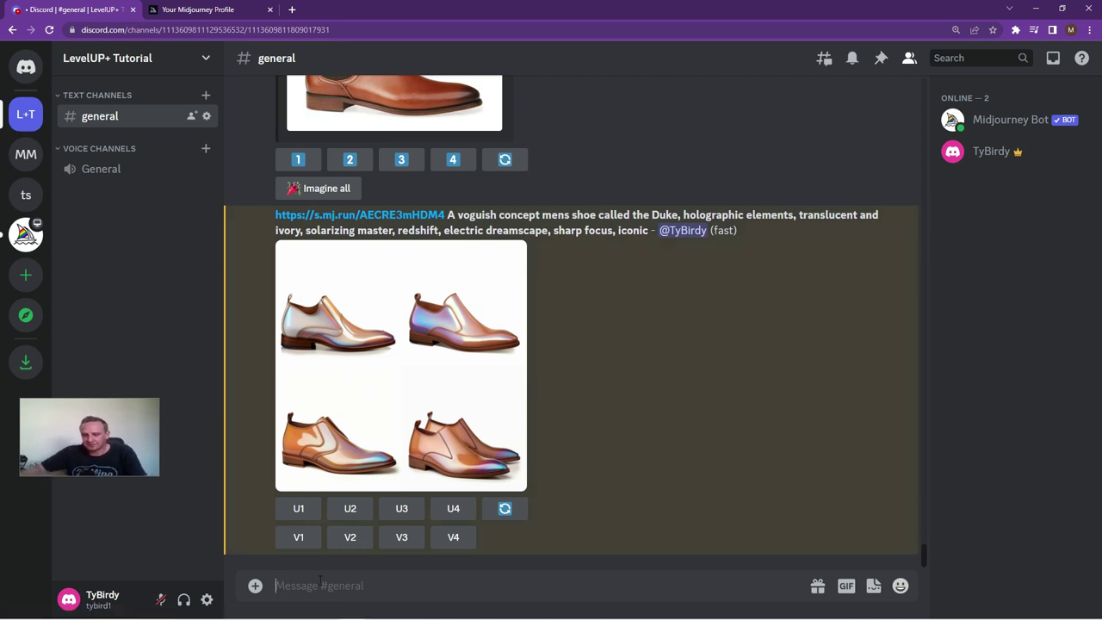
Submit the chelsea boot image with the futuristic carbon fibre boot prompt at --ar 16:9, then preview it.
{"action": "type", "text": "/imagine"}
{"action": "key", "text": "Tab"}
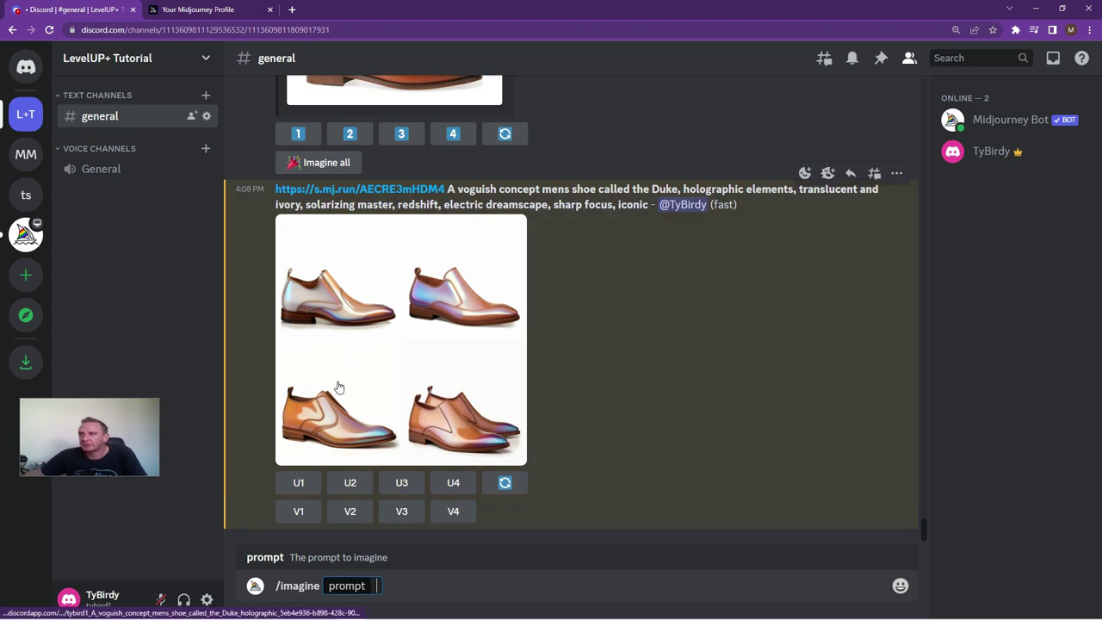
{"action": "left_click_drag", "start_coordinate": [406, 91], "coordinate": [377, 588]}
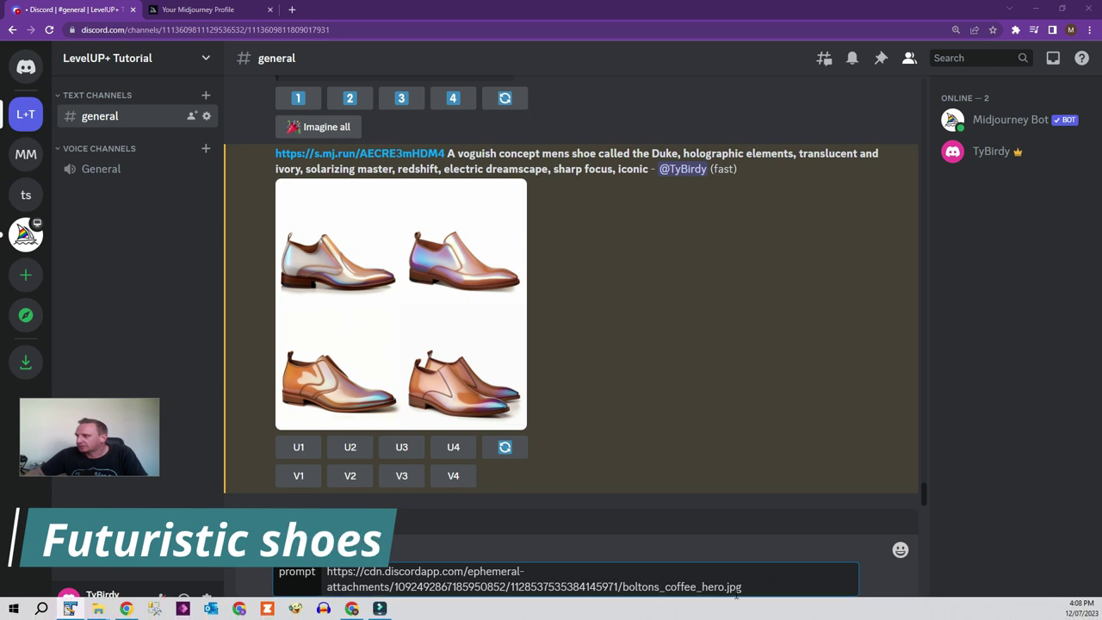
{"action": "type", "text": "A concept futuristic, carbon fibre, ultra-realistic, Canon EOS 5D Mark IV, Natural Lighting, 8k, UHD --ar 16:9"}
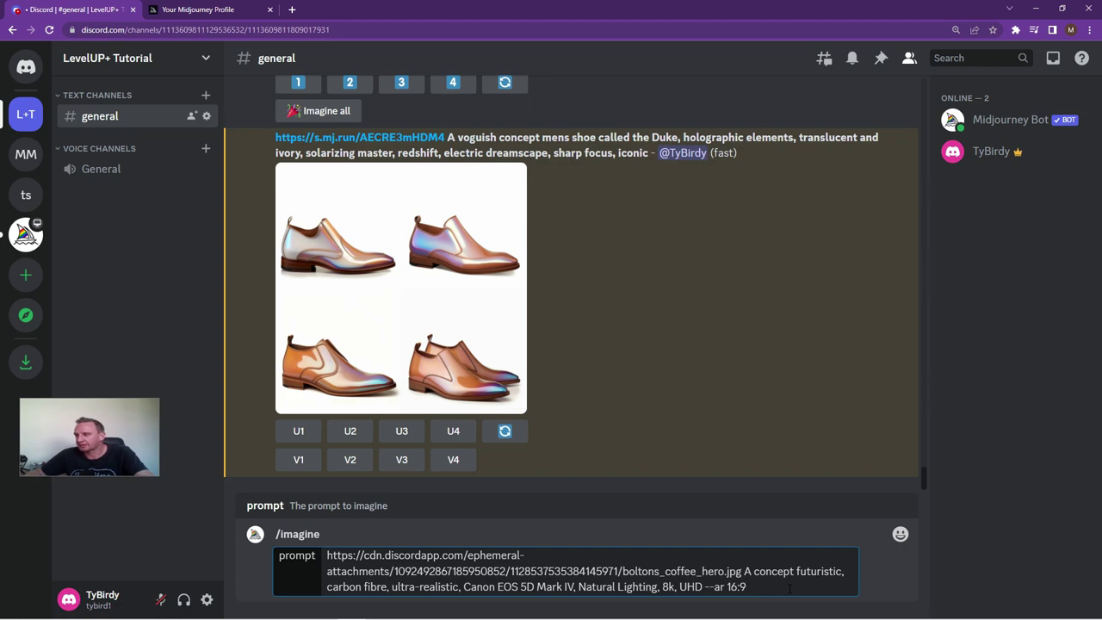
{"action": "key", "text": "Return"}
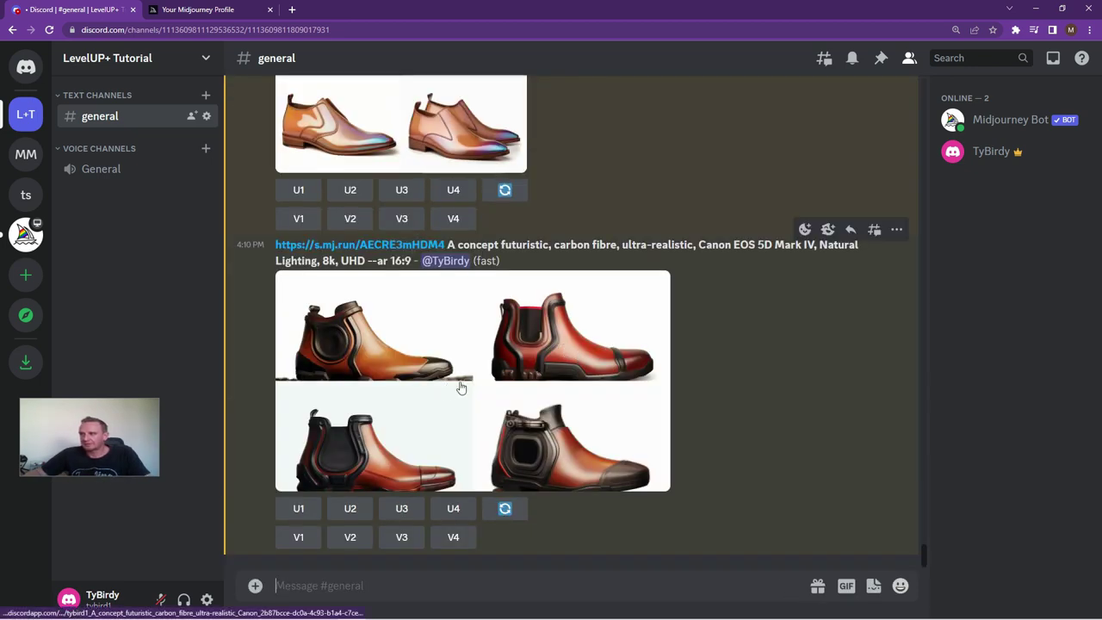
{"action": "left_click", "coordinate": [460, 386]}
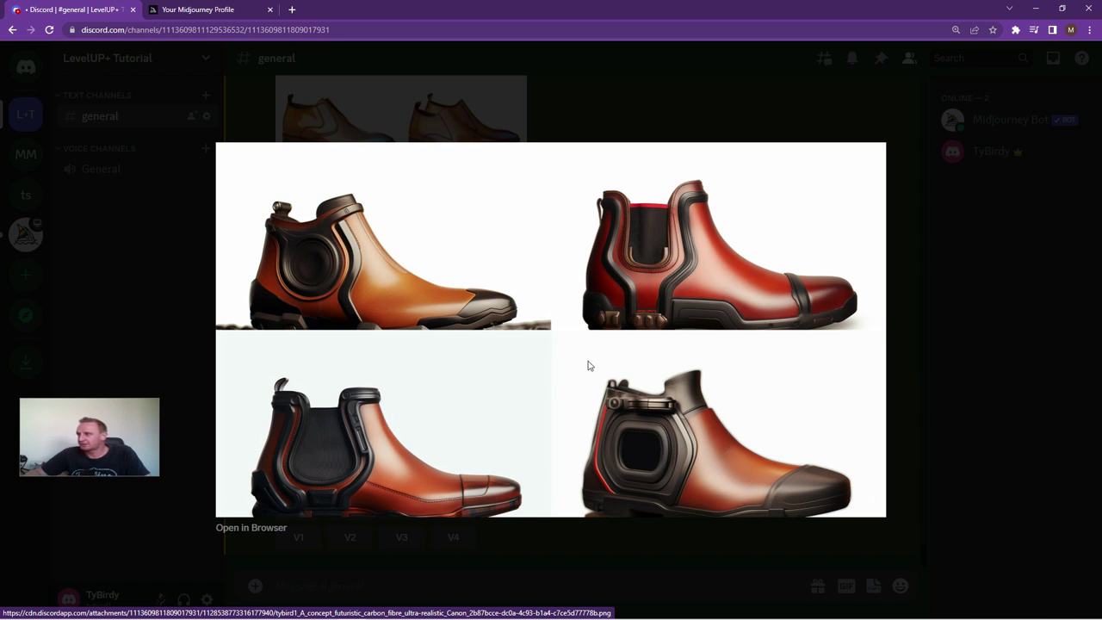
{"action": "left_click", "coordinate": [910, 327]}
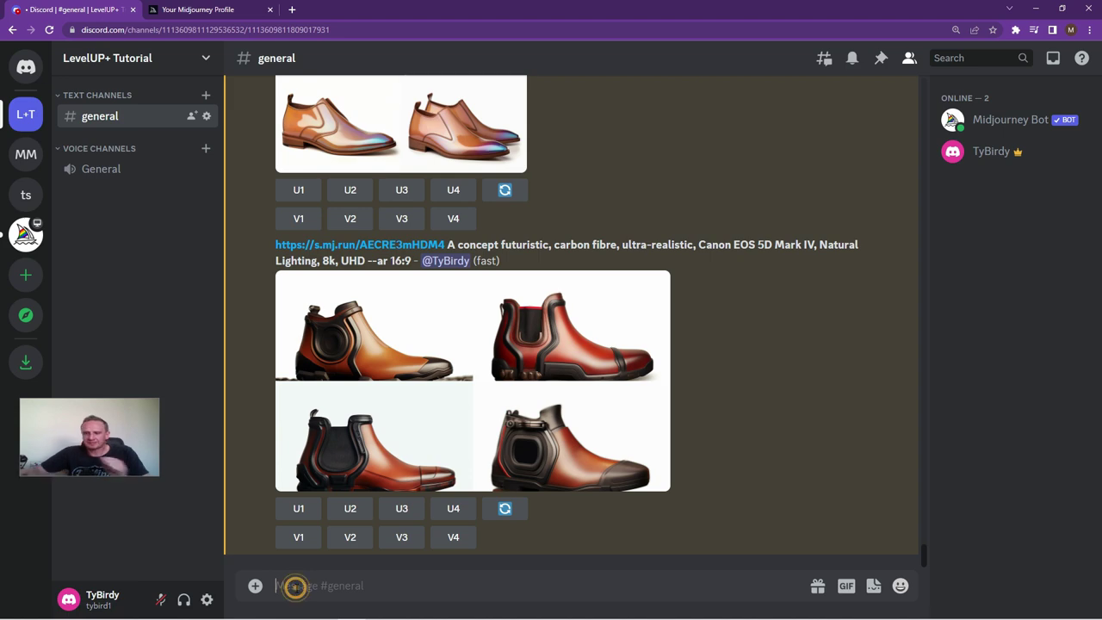
Discard a half-typed command and view the Duke concept jacket grid enlarged.
{"action": "left_click", "coordinate": [293, 587]}
{"action": "type", "text": "/"}
{"action": "key", "text": "BackSpace"}
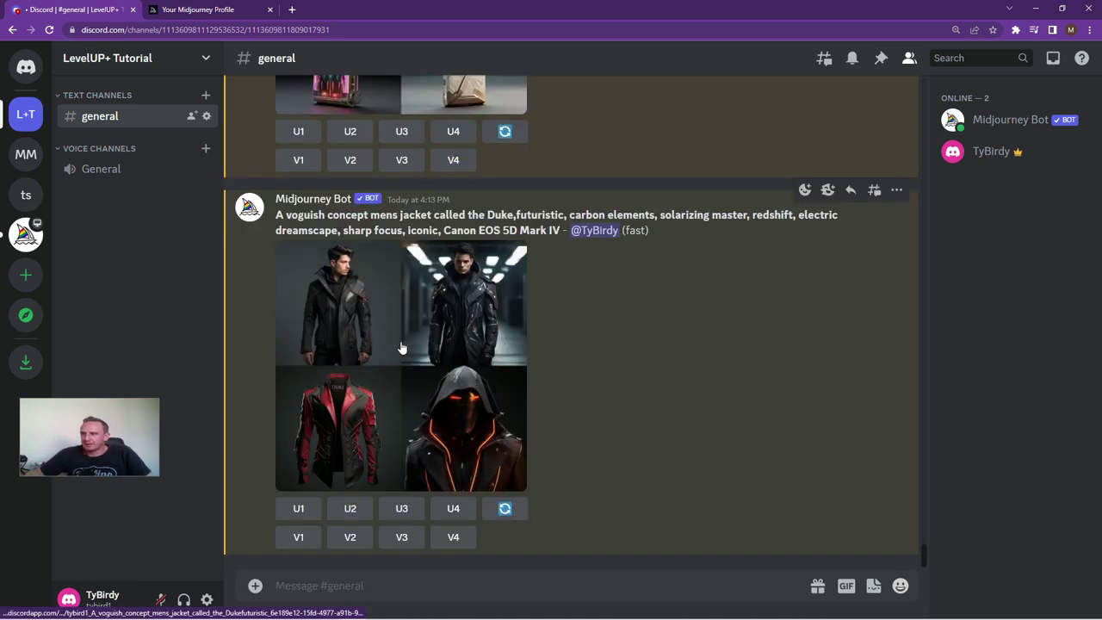
{"action": "left_click", "coordinate": [401, 347]}
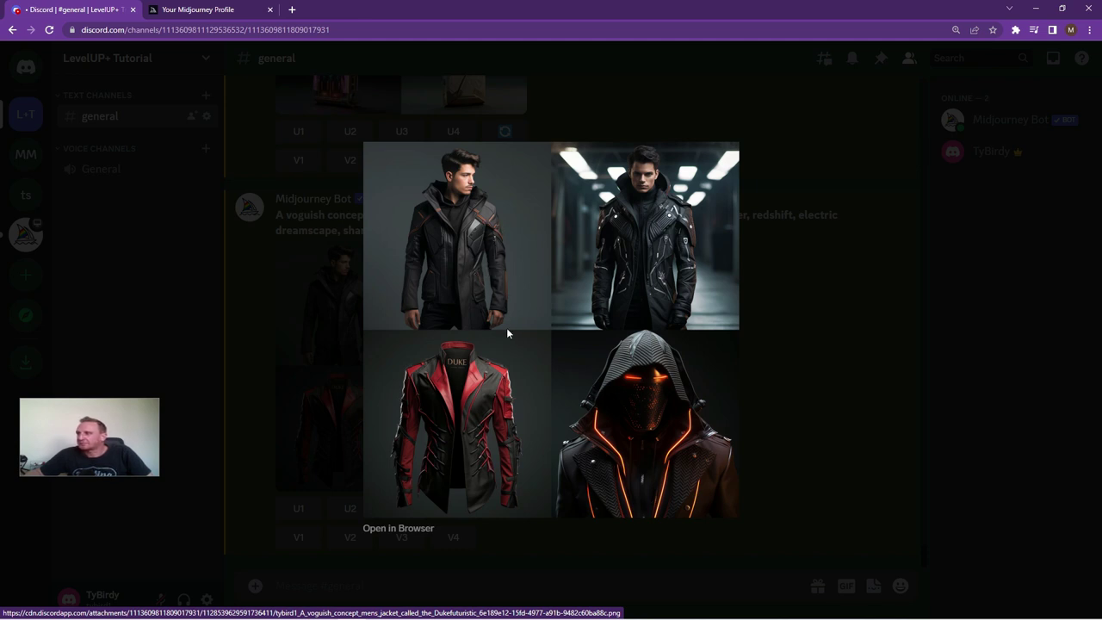
{"action": "left_click", "coordinate": [809, 339]}
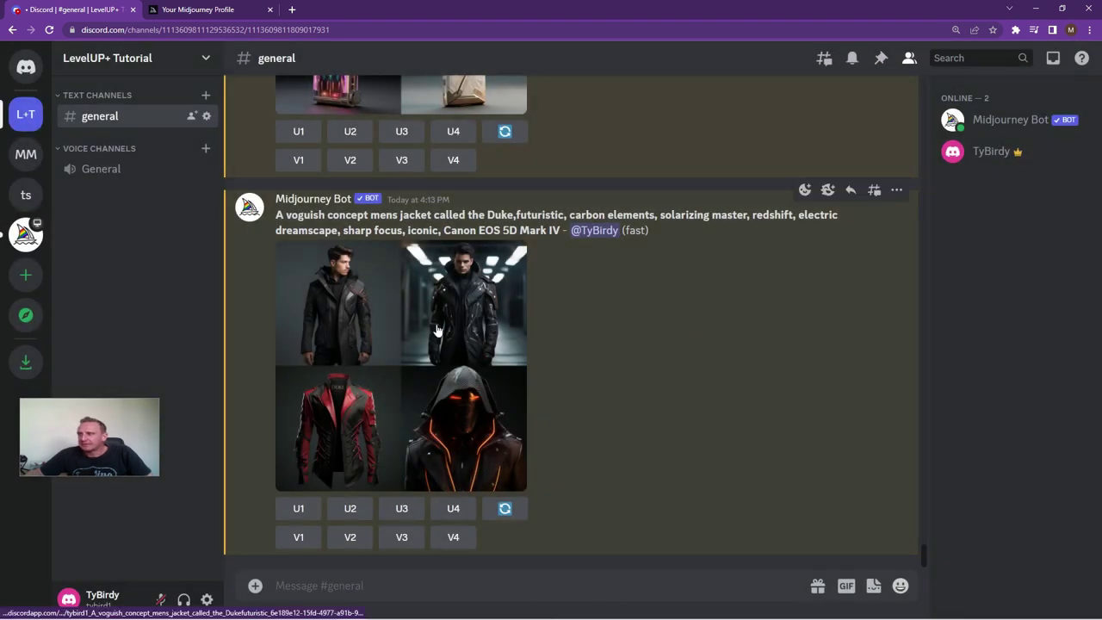
{"action": "scroll", "coordinate": [437, 329], "scroll_direction": "up", "scroll_amount": 3}
{"action": "scroll", "coordinate": [437, 330], "scroll_direction": "up", "scroll_amount": 3}
{"action": "scroll", "coordinate": [437, 329], "scroll_direction": "up", "scroll_amount": 10}
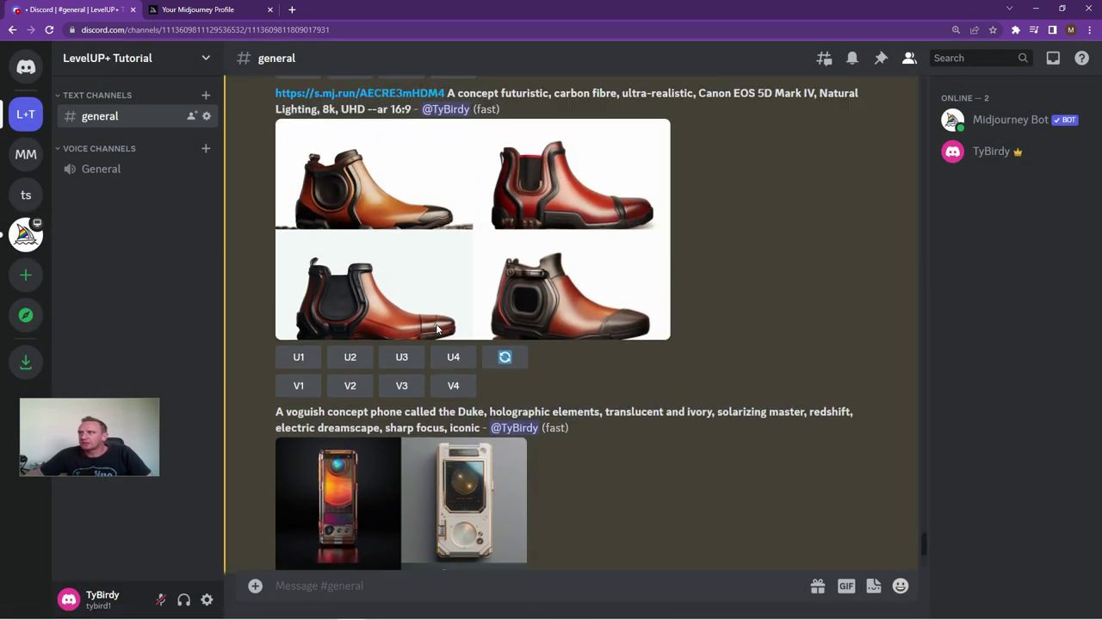
{"action": "scroll", "coordinate": [437, 329], "scroll_direction": "up", "scroll_amount": 15}
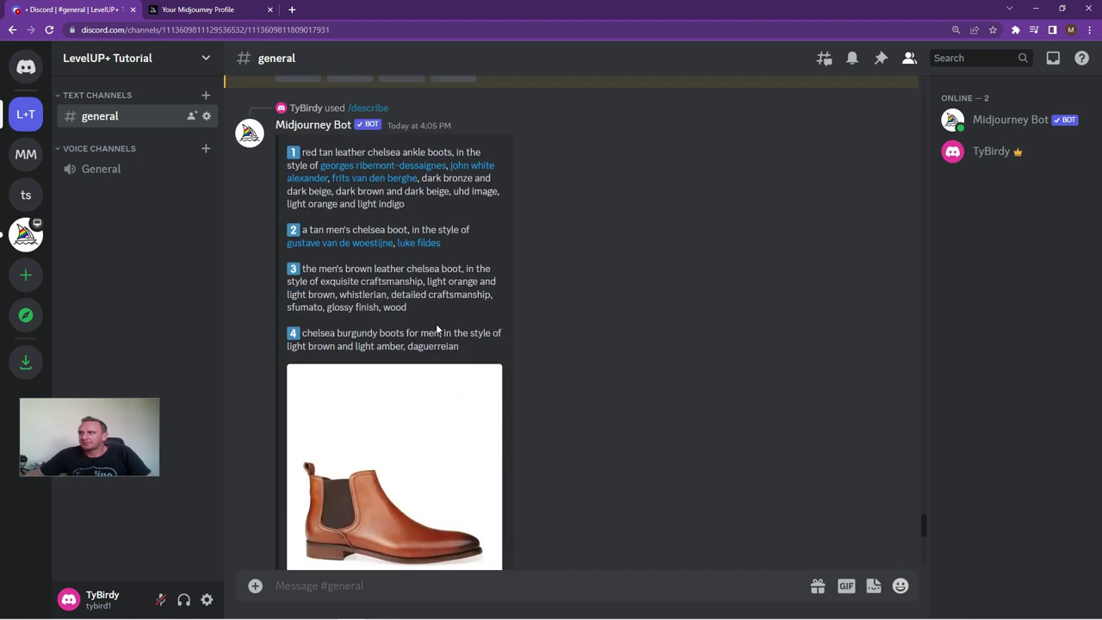
{"action": "scroll", "coordinate": [437, 329], "scroll_direction": "up", "scroll_amount": 10}
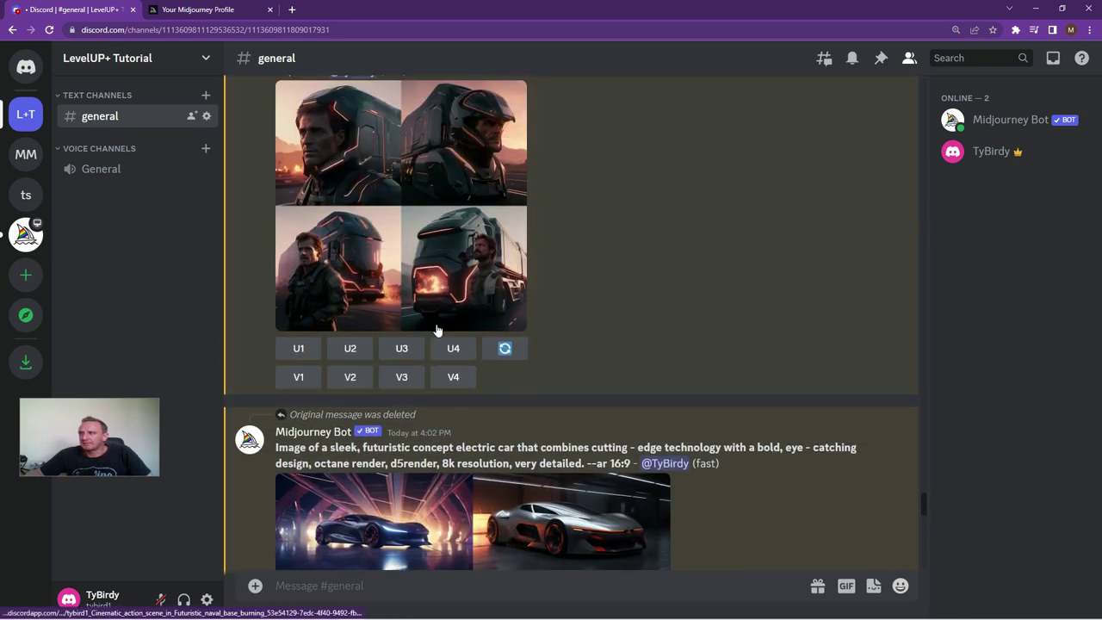
{"action": "scroll", "coordinate": [438, 330], "scroll_direction": "up", "scroll_amount": 15}
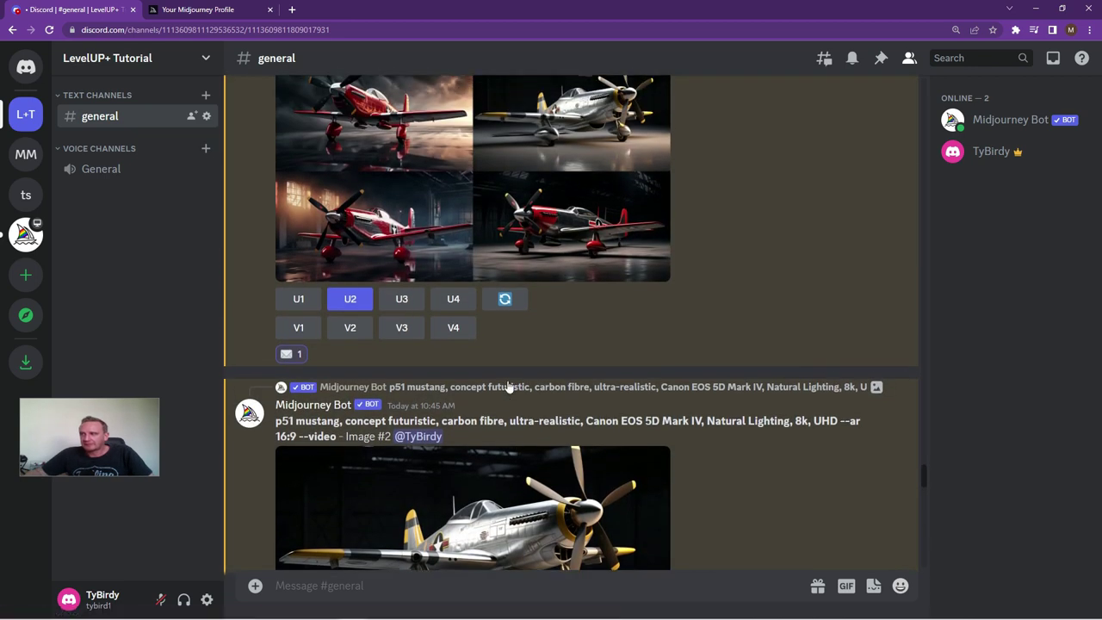
{"action": "scroll", "coordinate": [508, 386], "scroll_direction": "up", "scroll_amount": 1}
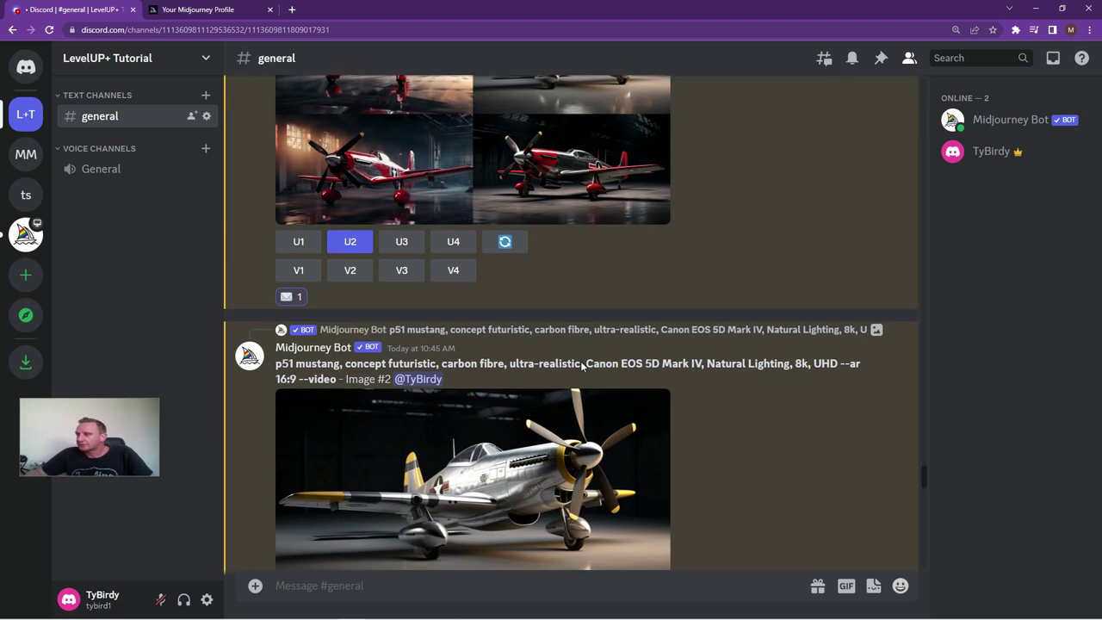
{"action": "scroll", "coordinate": [582, 366], "scroll_direction": "down", "scroll_amount": 3}
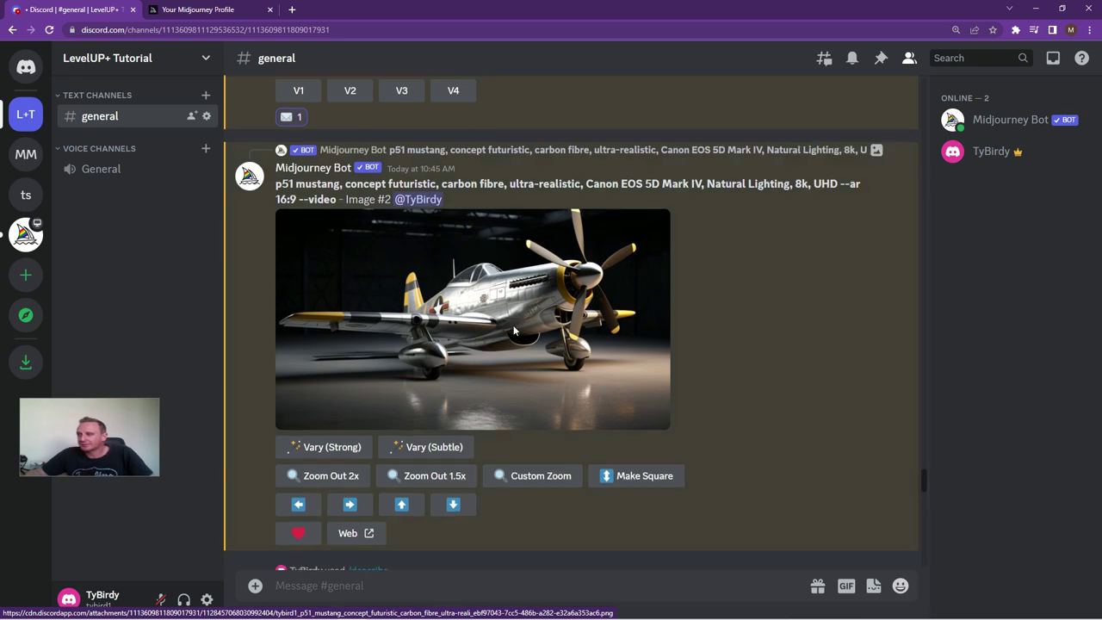
{"action": "scroll", "coordinate": [513, 330], "scroll_direction": "down", "scroll_amount": 10}
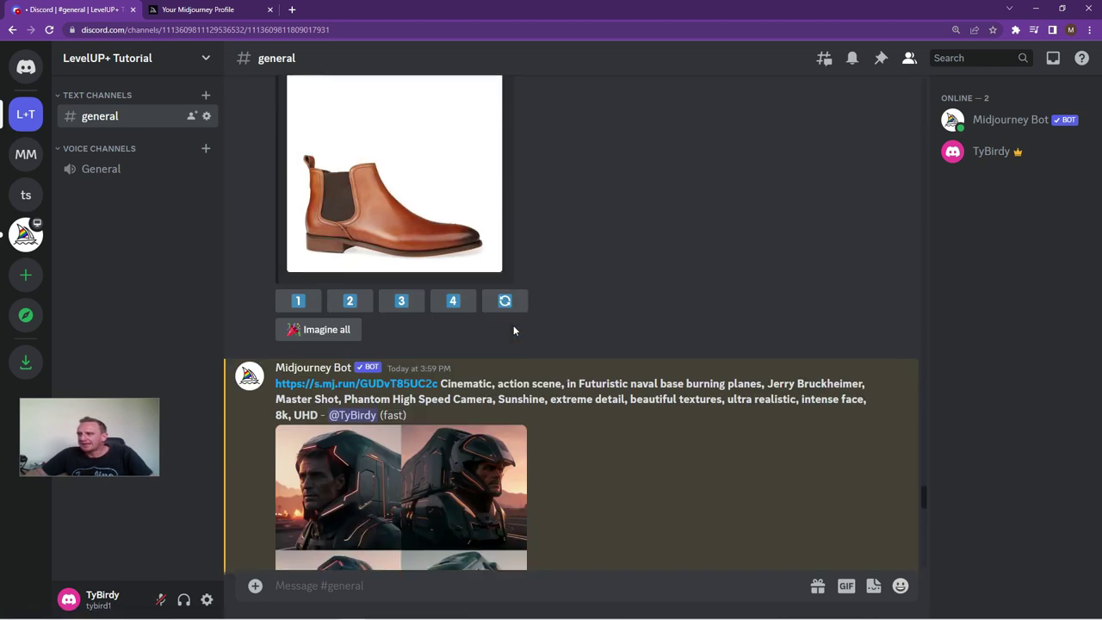
{"action": "scroll", "coordinate": [513, 330], "scroll_direction": "down", "scroll_amount": 10}
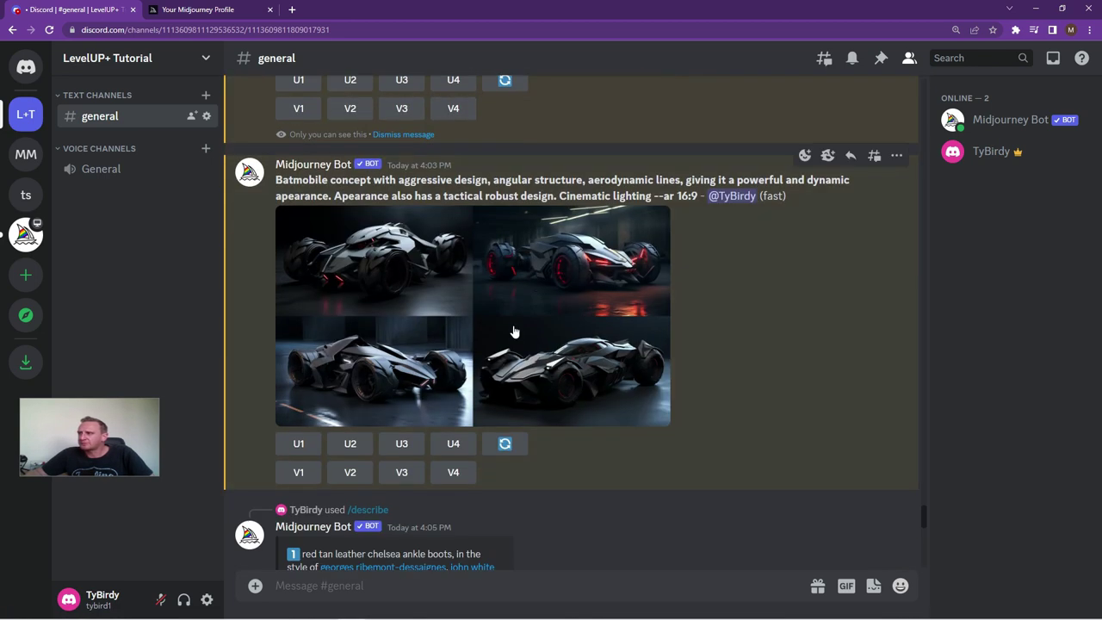
{"action": "scroll", "coordinate": [513, 330], "scroll_direction": "down", "scroll_amount": 12}
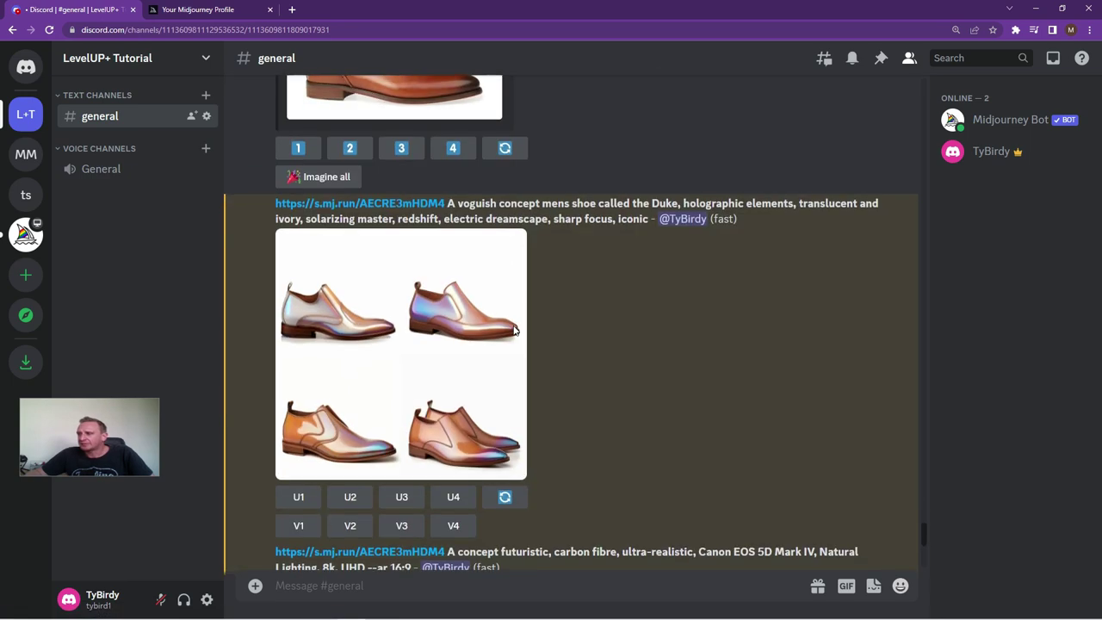
{"action": "scroll", "coordinate": [513, 330], "scroll_direction": "down", "scroll_amount": 10}
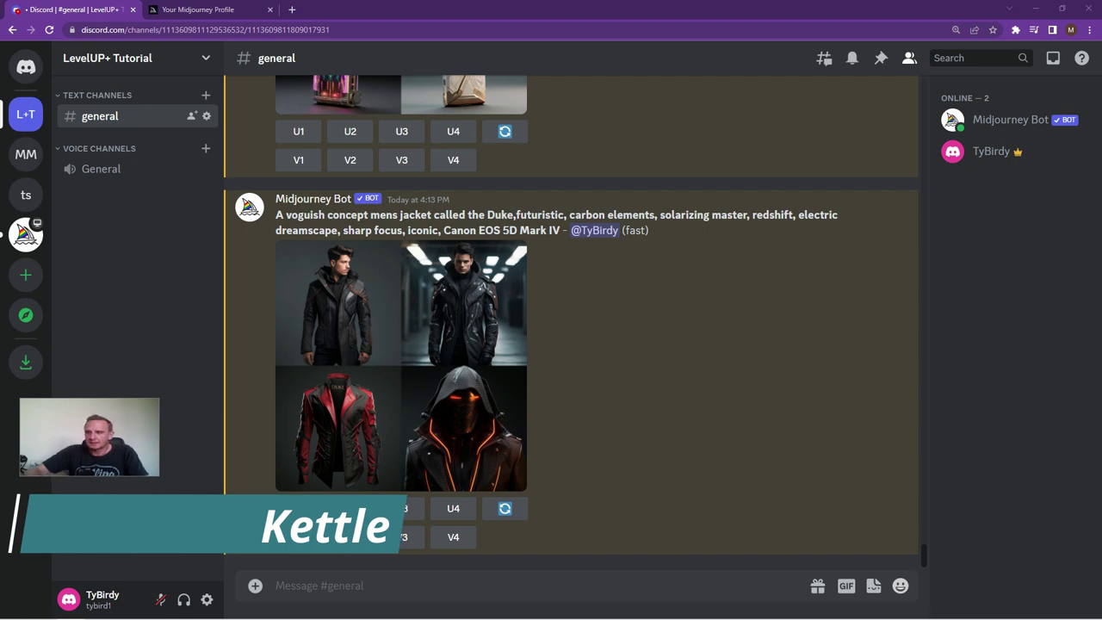
Submit the pasted Duke jacket prompt with 'mens jacket' replaced by 'kettle'.
{"action": "left_click", "coordinate": [338, 584]}
{"action": "type", "text": "/imagine"}
{"action": "key", "text": "Tab"}
{"action": "type", "text": "A voguish concept mens jacket called the Duke,futuristic, carbon elements, solarizing master, redshift, electric dreamscape, sharp focus, iconic"}
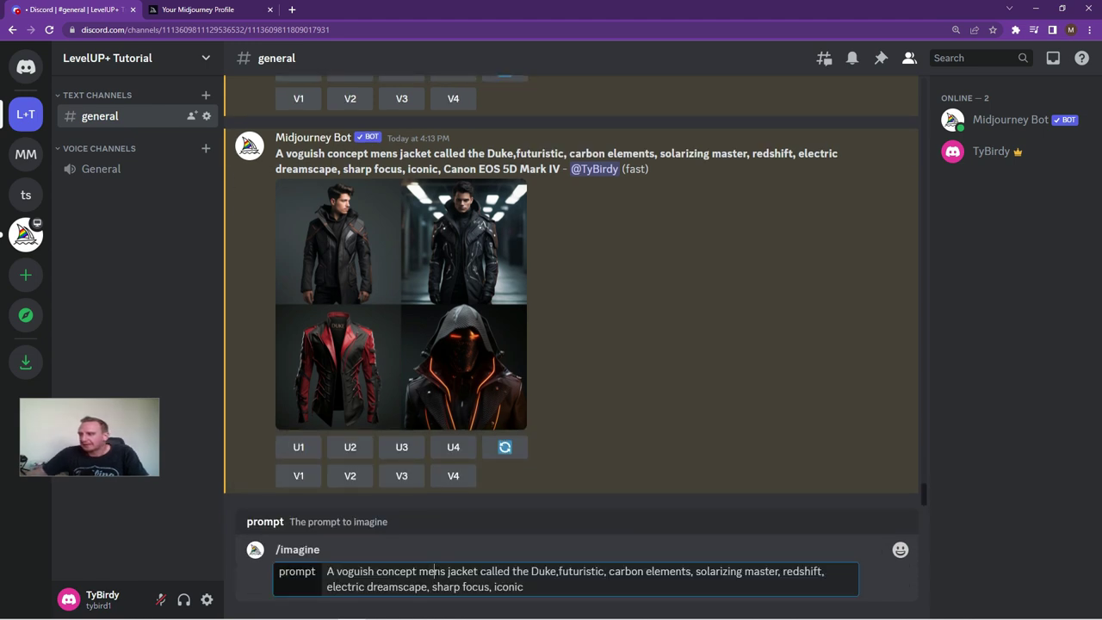
{"action": "double_click", "coordinate": [435, 571]}
{"action": "type", "text": "kettle"}
{"action": "key", "text": "Delete"}
{"action": "key", "text": "Delete"}
{"action": "key", "text": "Delete"}
{"action": "key", "text": "Delete"}
{"action": "key", "text": "Delete"}
{"action": "key", "text": "Delete"}
{"action": "key", "text": "Delete"}
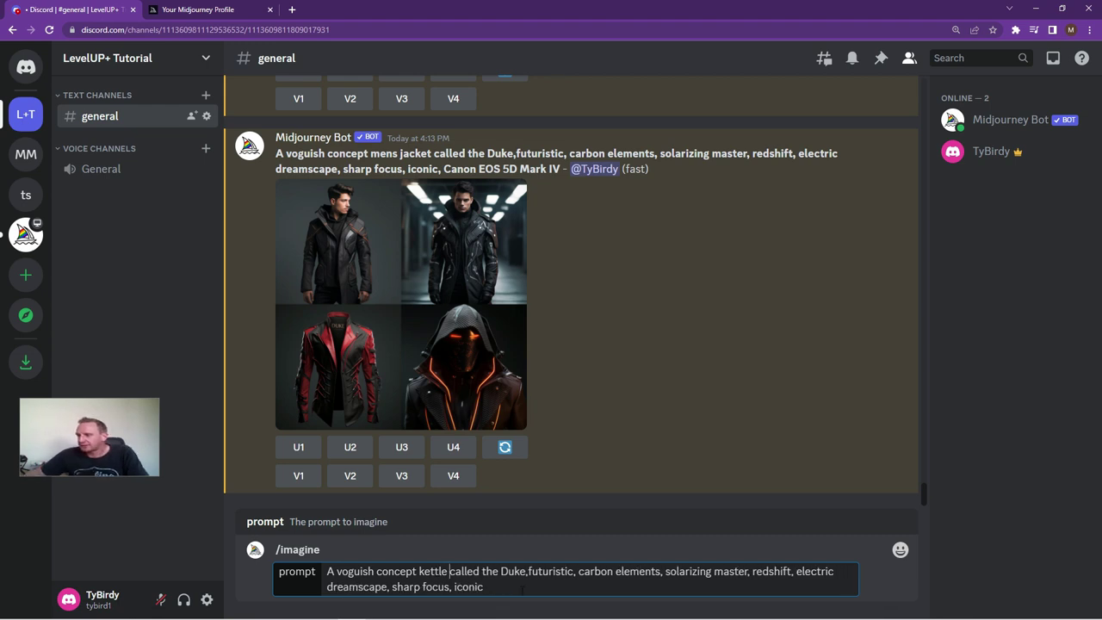
{"action": "key", "text": "Return"}
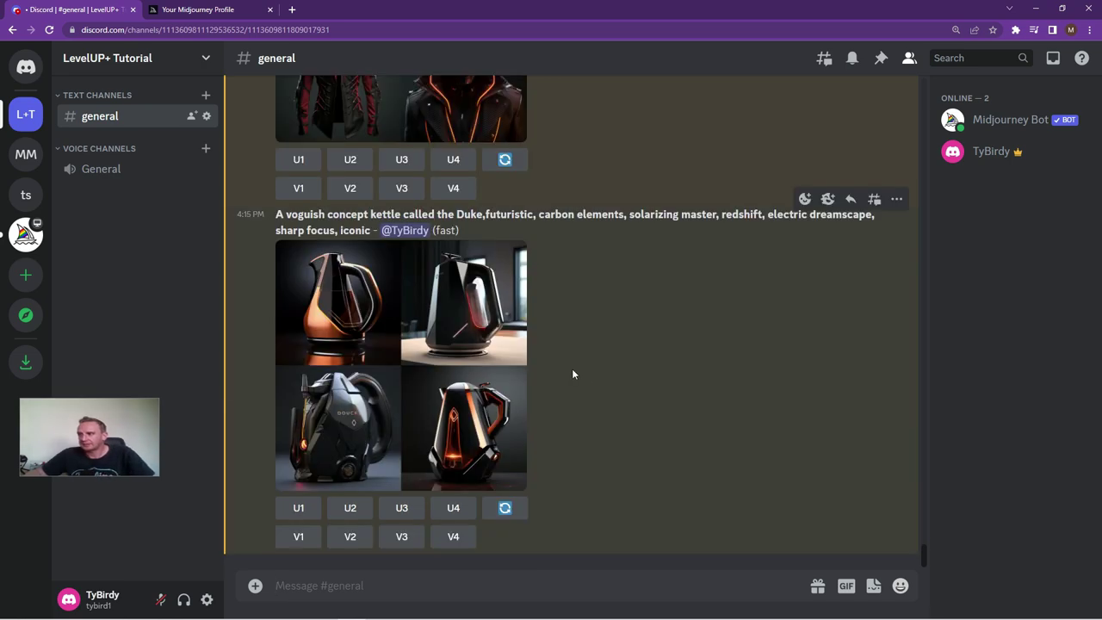
View the futuristic Duke concept kettle grid enlarged, then close the preview back to #general.
{"action": "left_click", "coordinate": [387, 370]}
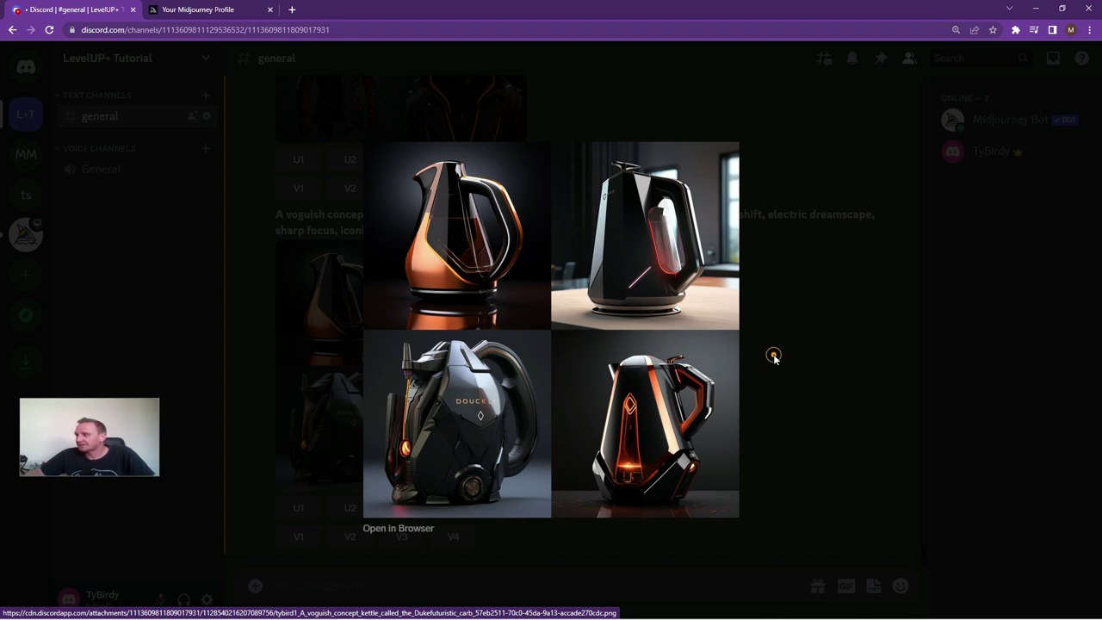
{"action": "left_click", "coordinate": [773, 356]}
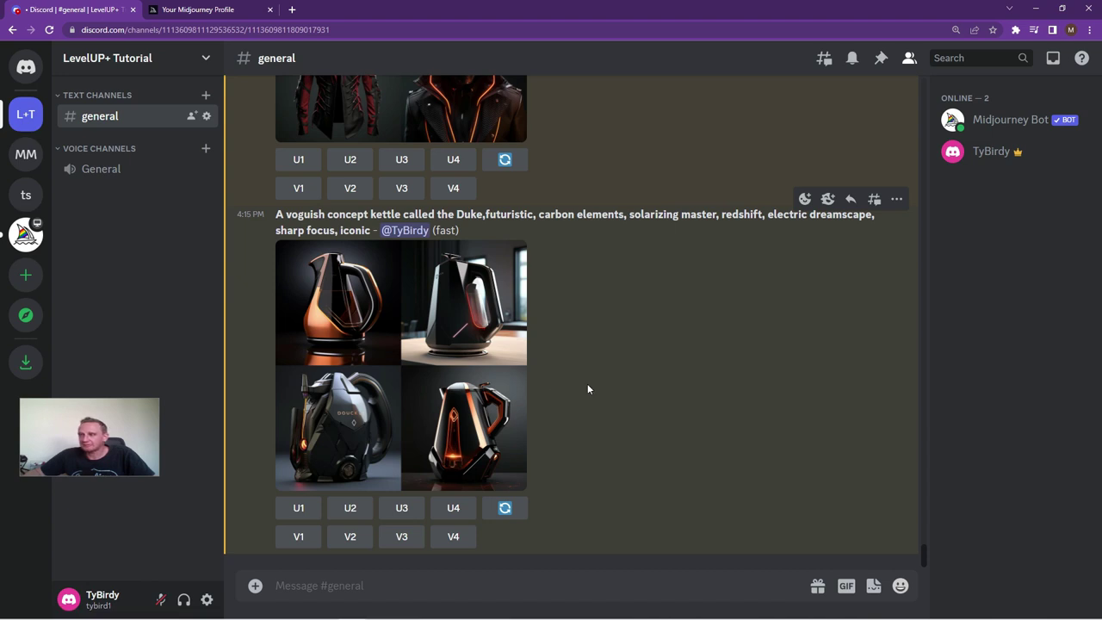